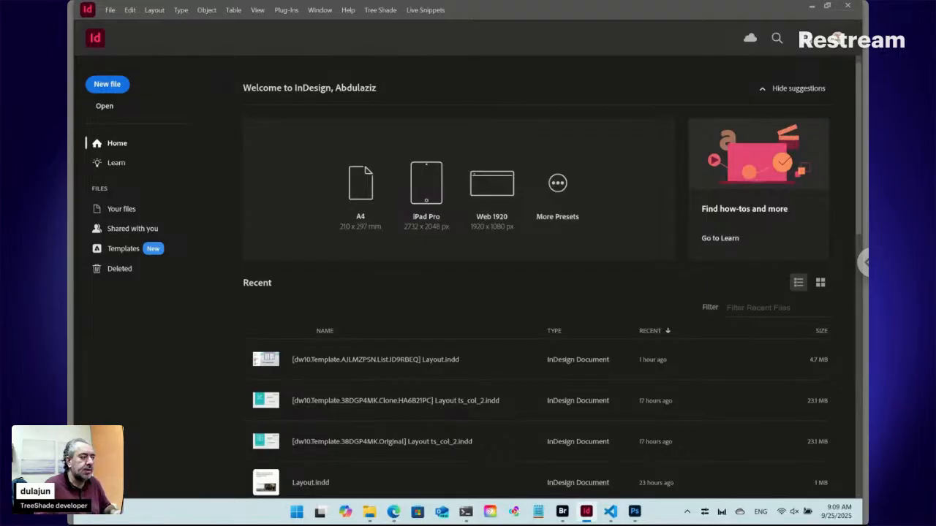
Switch to Edge and show the TreeShade page on Adobe Exchange.
click(394, 514)
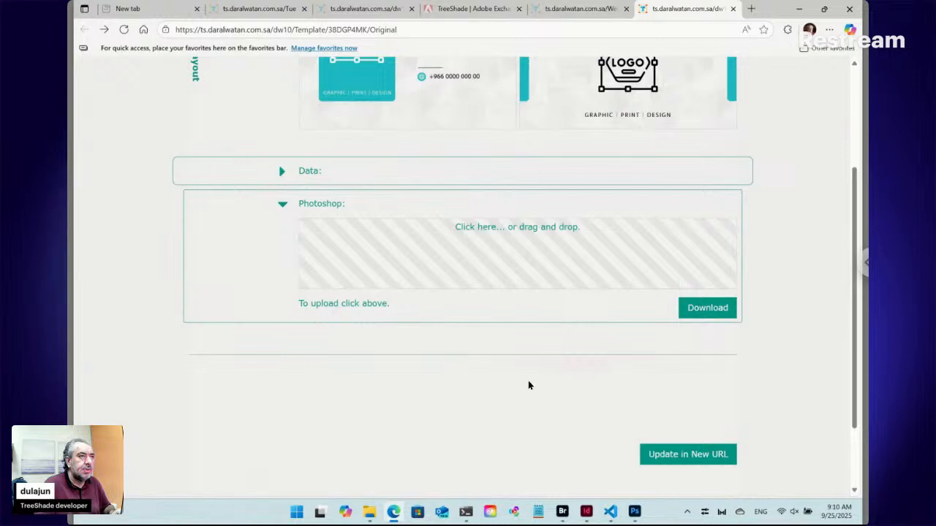
click(459, 10)
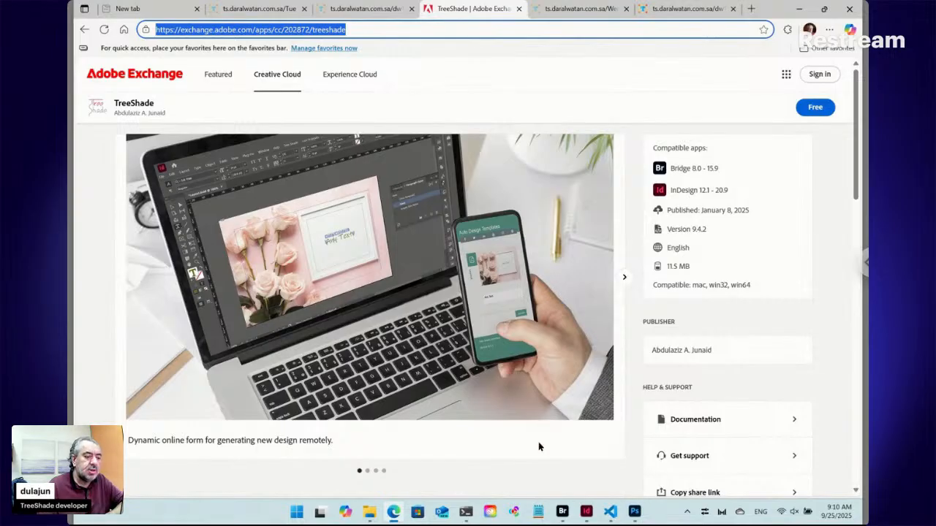
Switch to Windows PowerShell and show the session that runs node main.js from D:\TRSD.
mouse_move(563, 513)
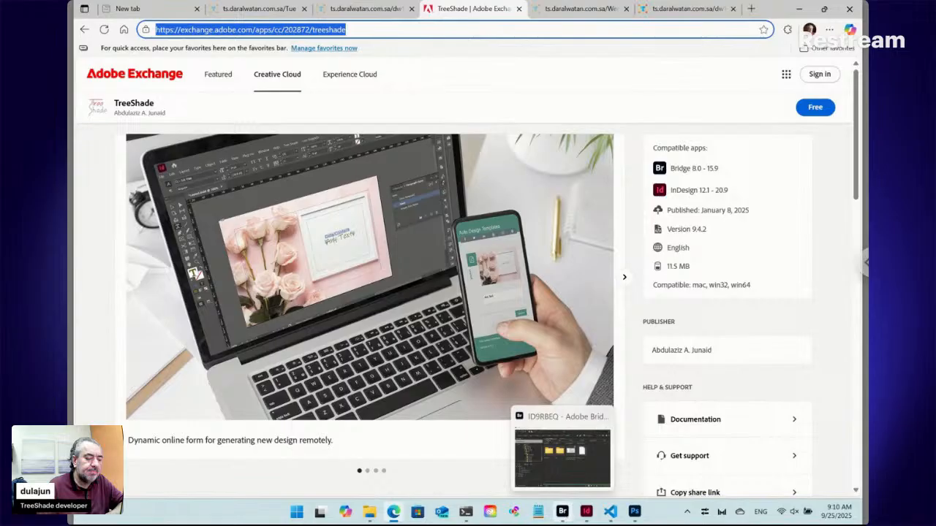
click(467, 515)
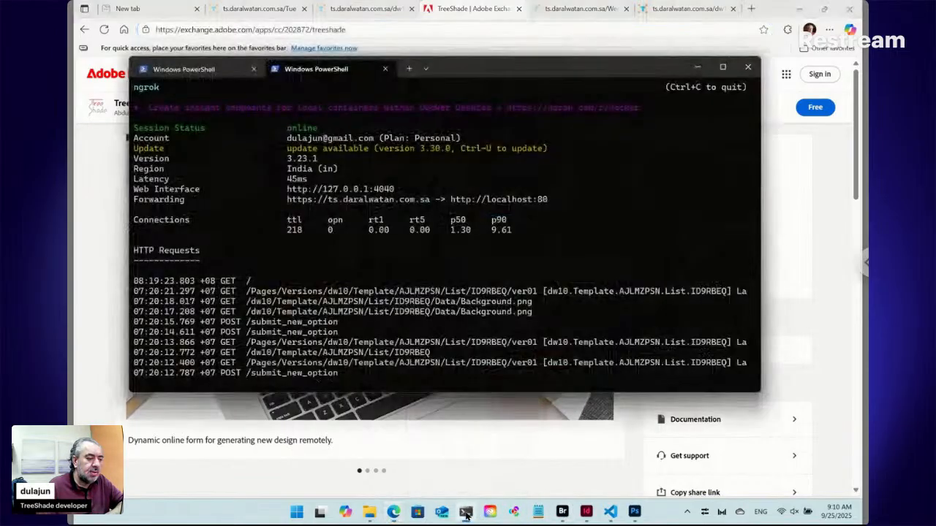
click(228, 70)
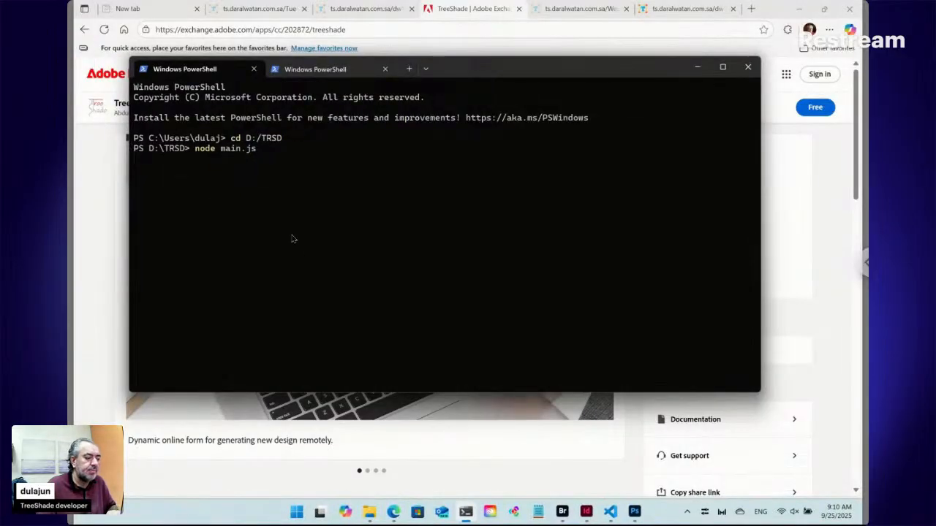
In File Explorer, go to the TRSD folder on drive D: and select main.js.
click(371, 513)
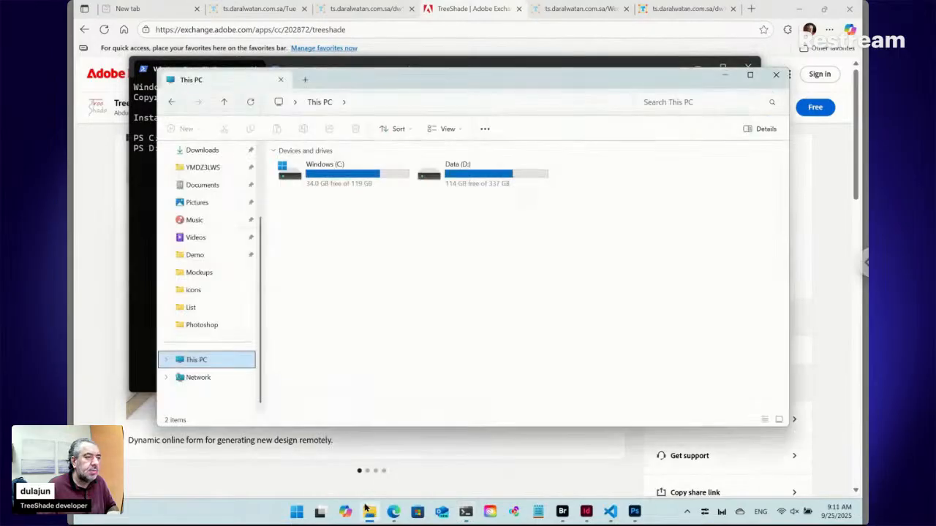
double_click(462, 174)
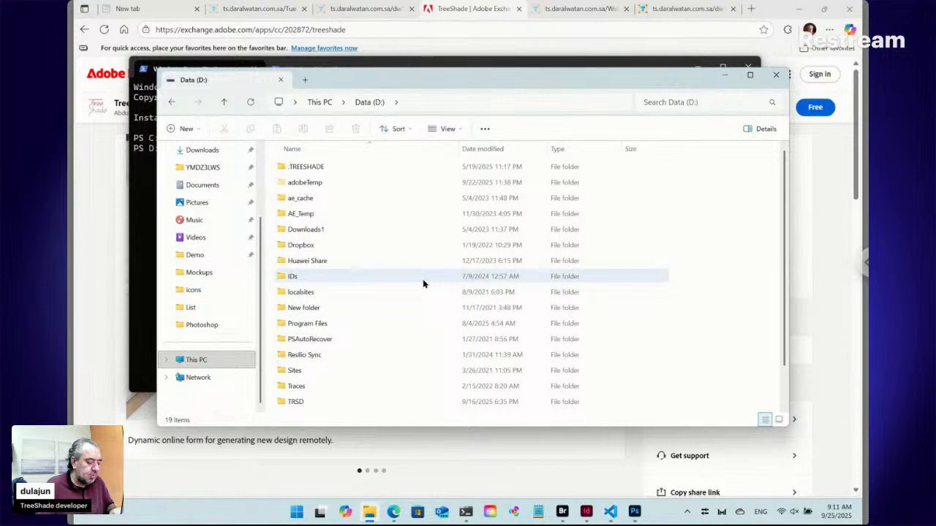
key(t)
key(Down)
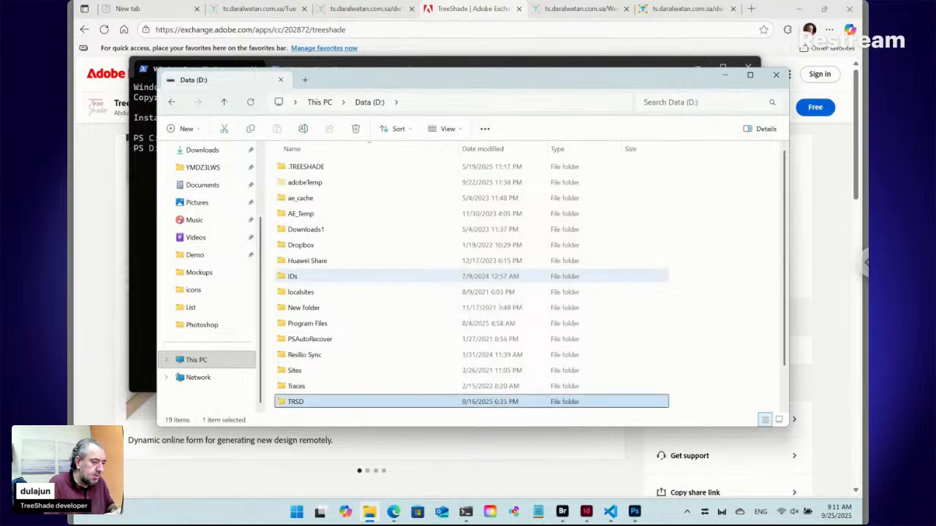
double_click(286, 406)
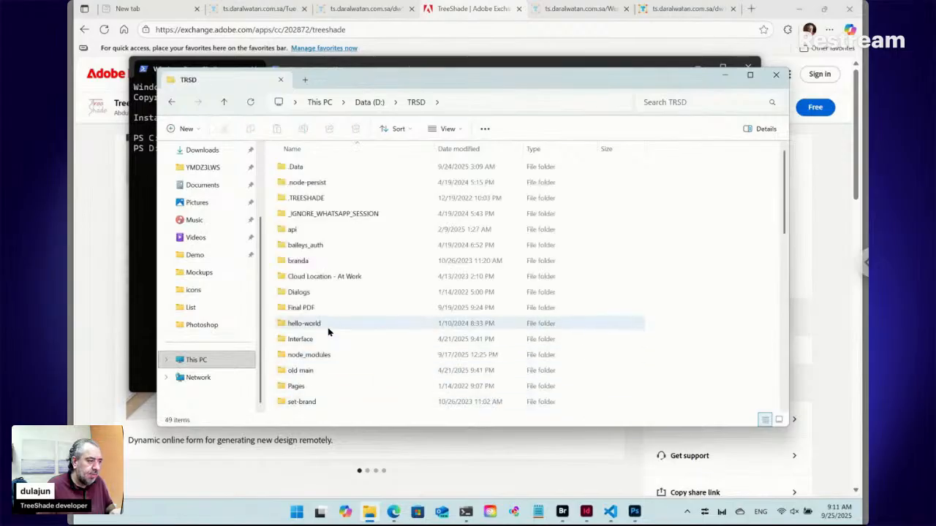
key(m)
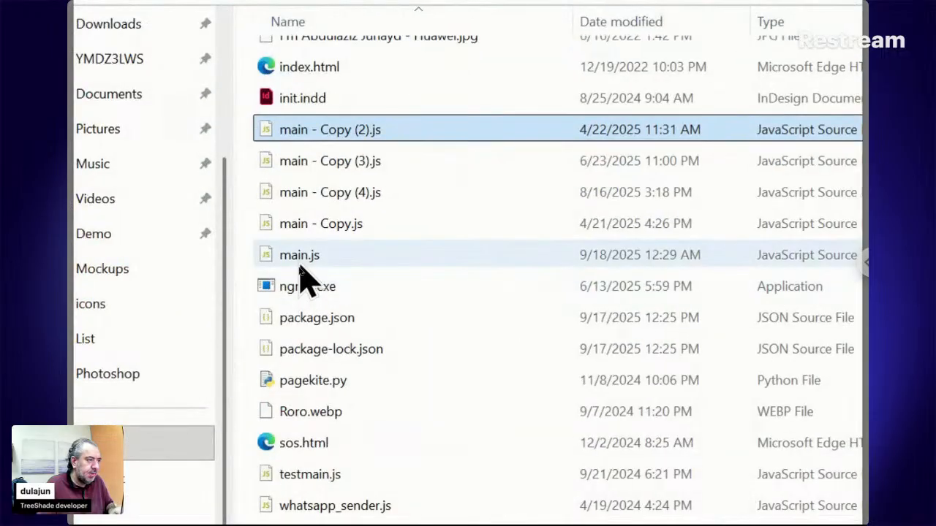
click(299, 268)
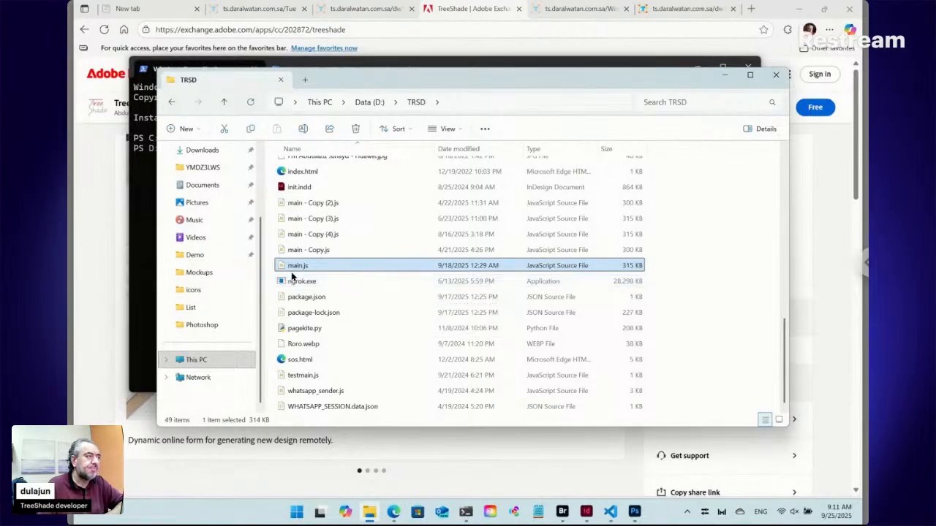
Review the ngrok forwarding session and the node main.js session in PowerShell, and return to the Adobe Exchange page.
click(151, 261)
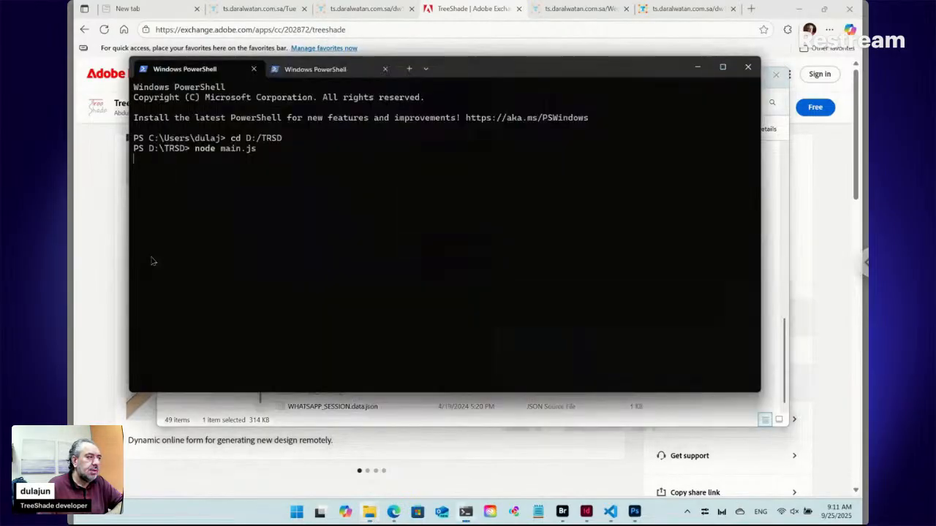
click(342, 71)
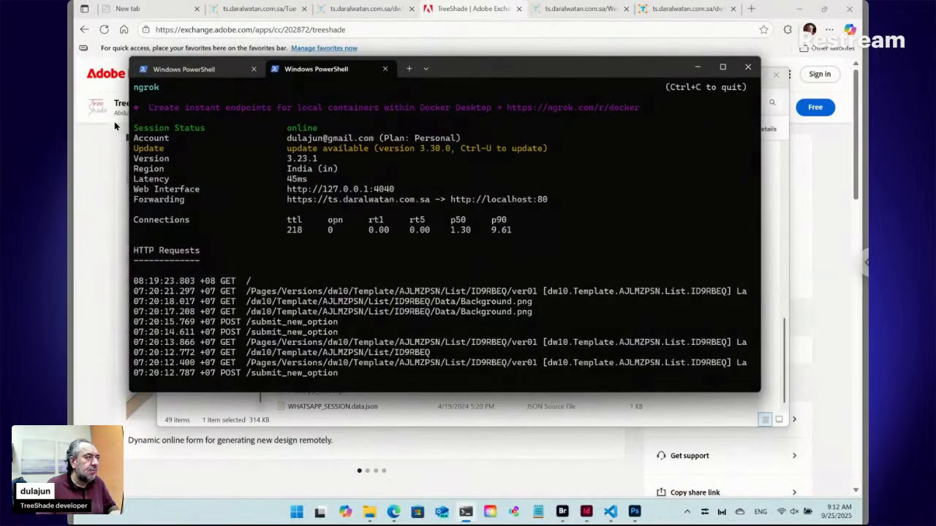
click(227, 78)
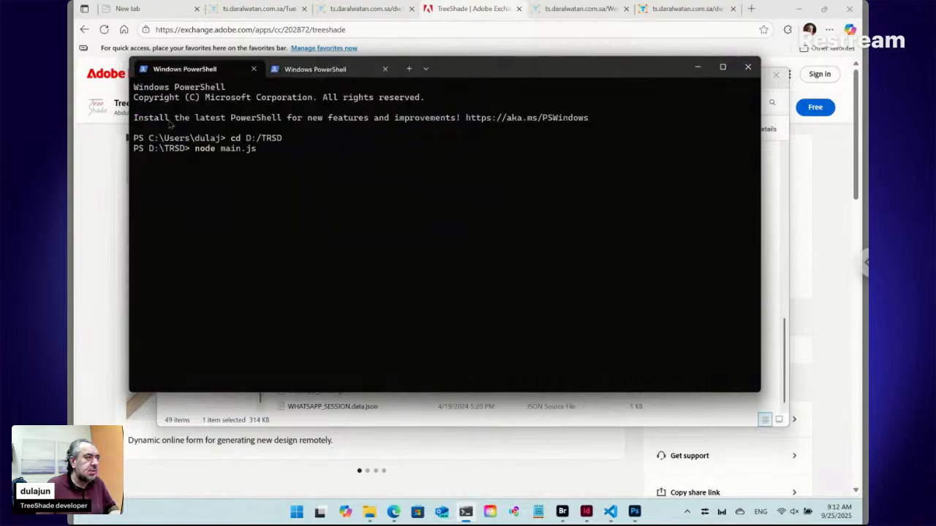
click(115, 162)
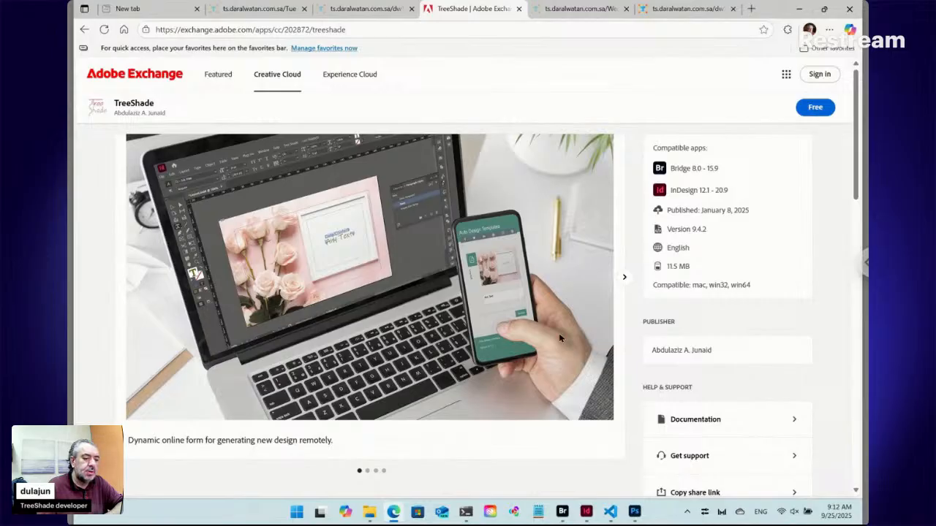
Switch to Adobe Bridge, go up to the TRSD Workshop folder and show its contents as a list.
mouse_move(562, 511)
click(561, 456)
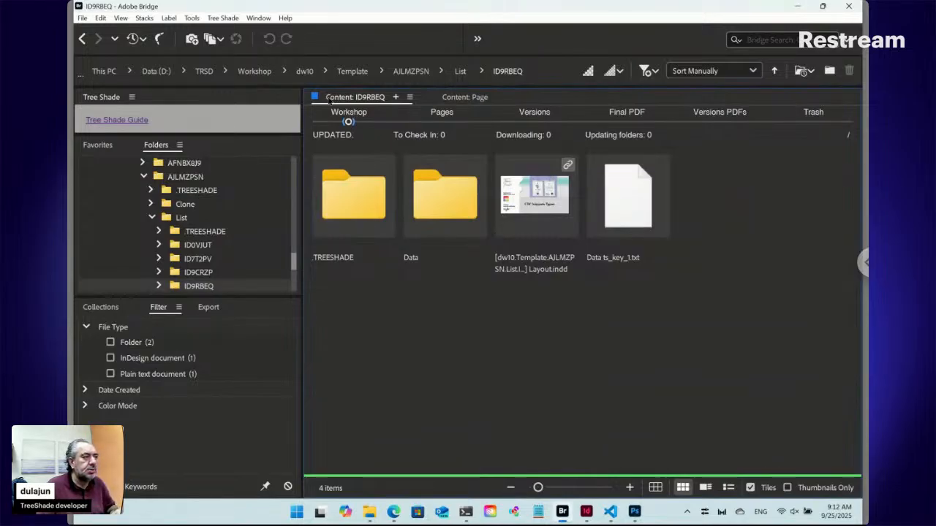
click(263, 73)
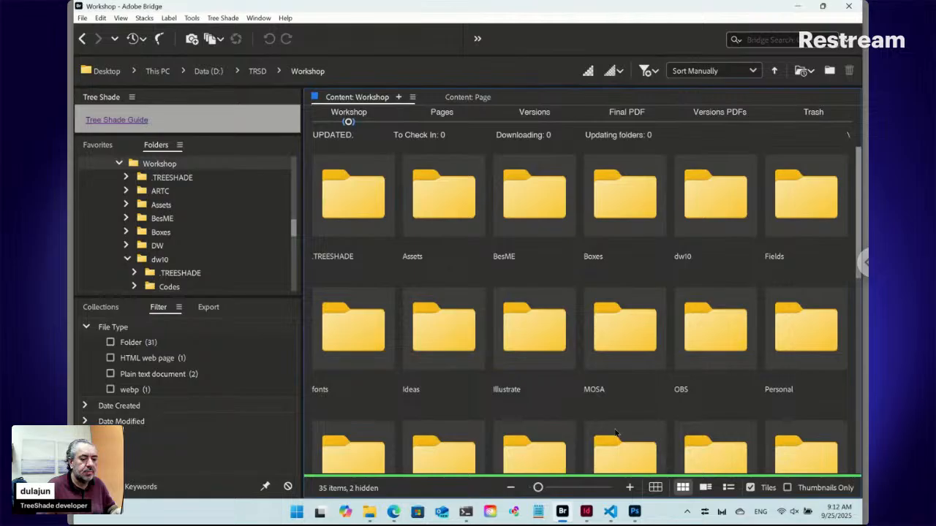
click(727, 487)
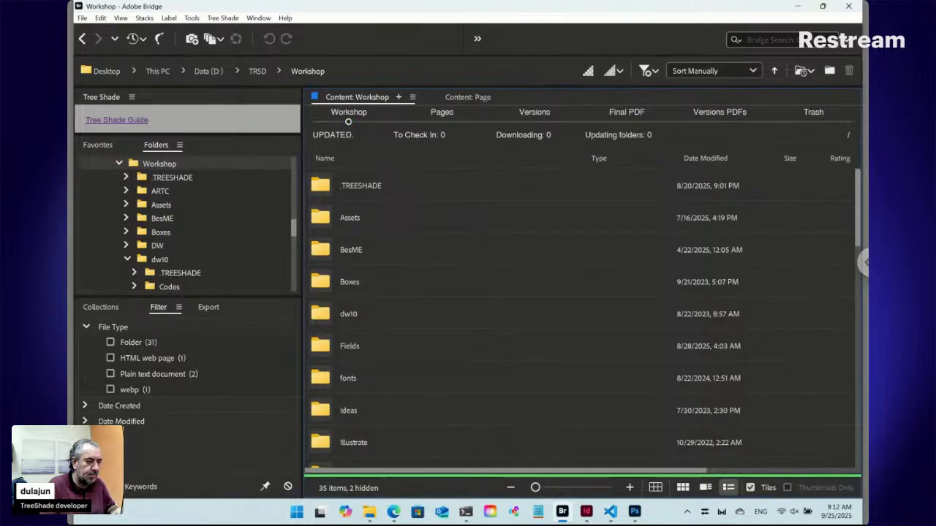
Create a folder named Thu in the Workshop folder and open it.
key(ctrl+shift+n)
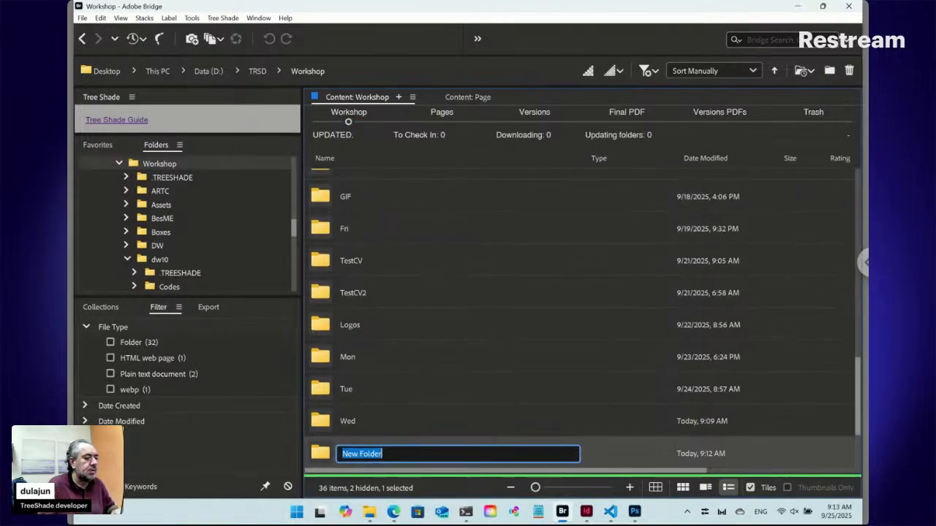
scroll(532, 385, down, 1)
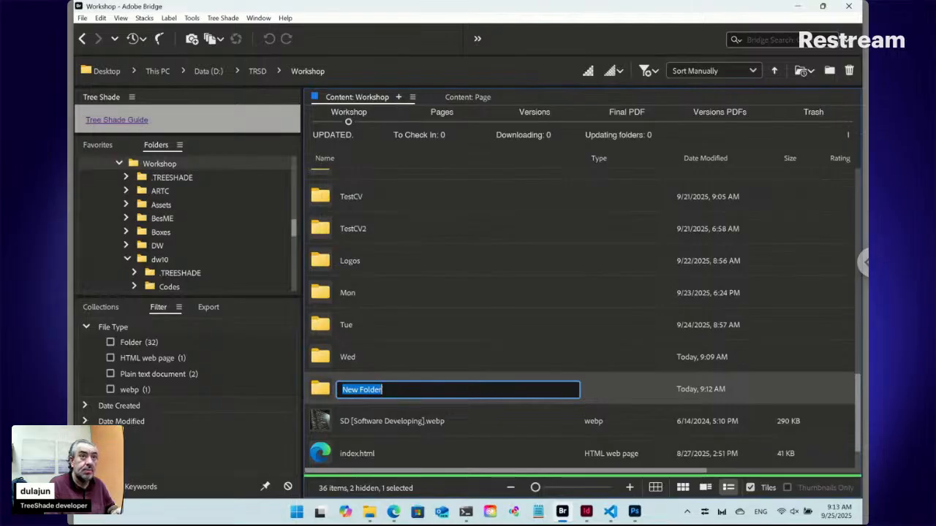
text(Thu)
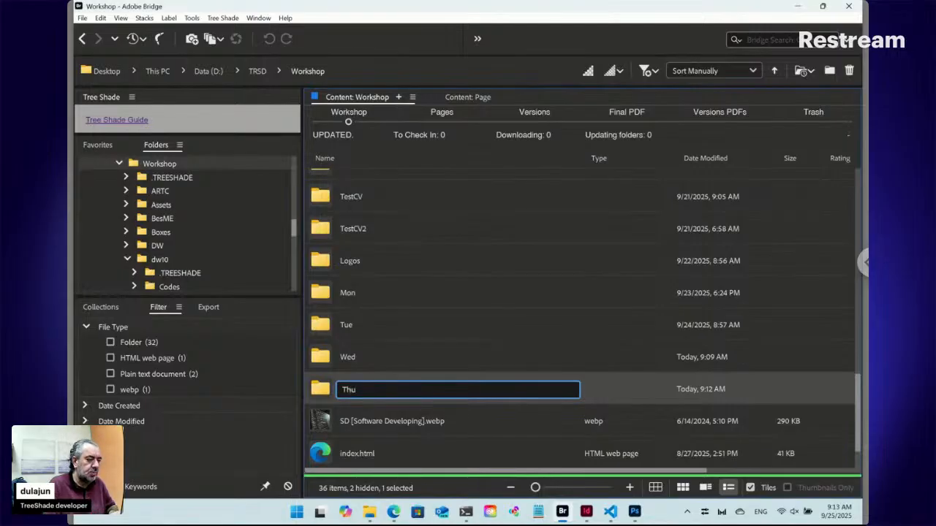
key(Return)
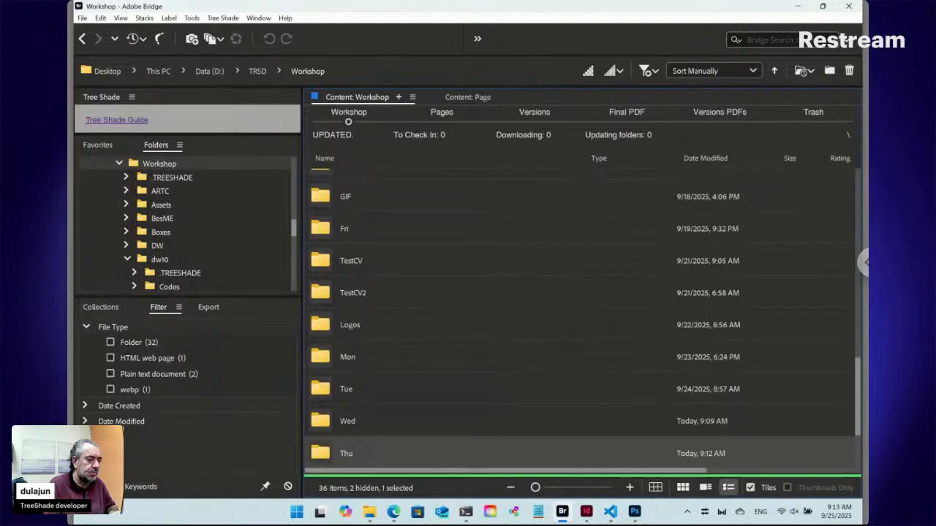
key(Return)
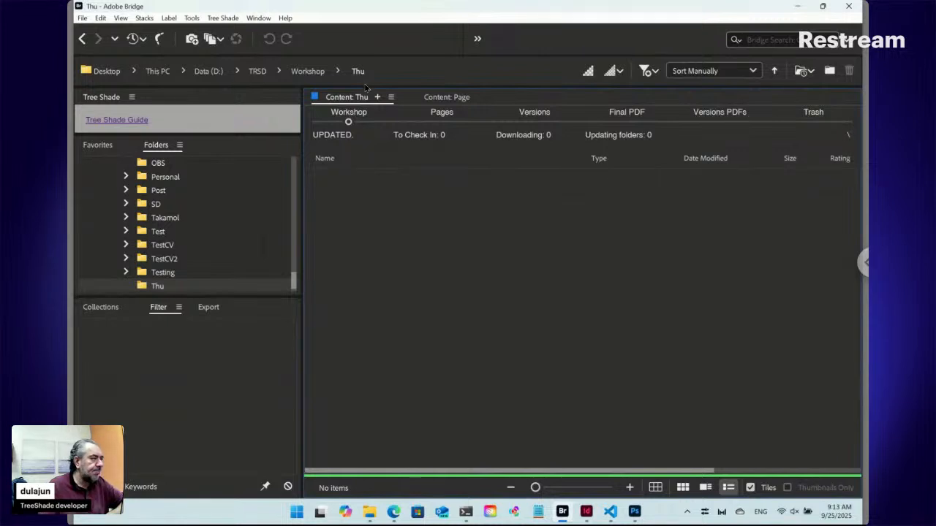
Add a new Tree Shade Online item to the Thu folder, keeping the file name Online ts_key.
click(223, 18)
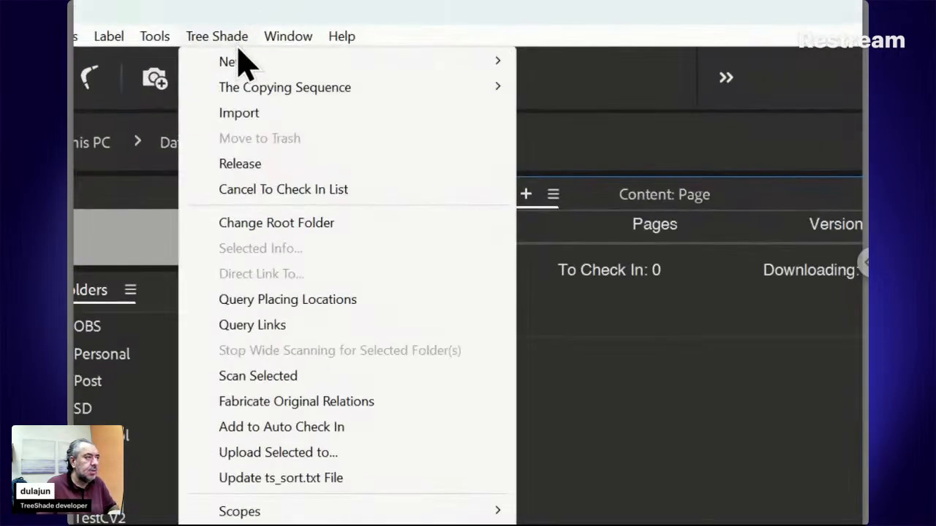
mouse_move(237, 59)
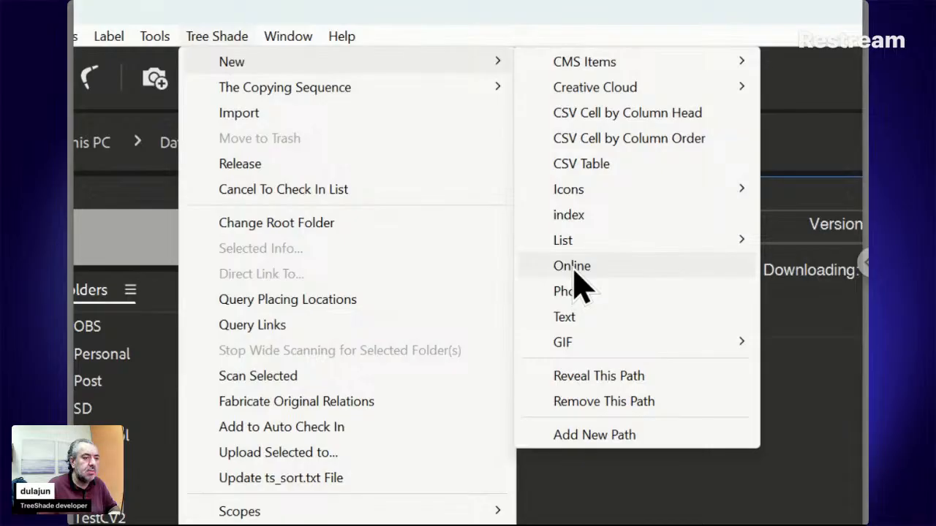
click(610, 268)
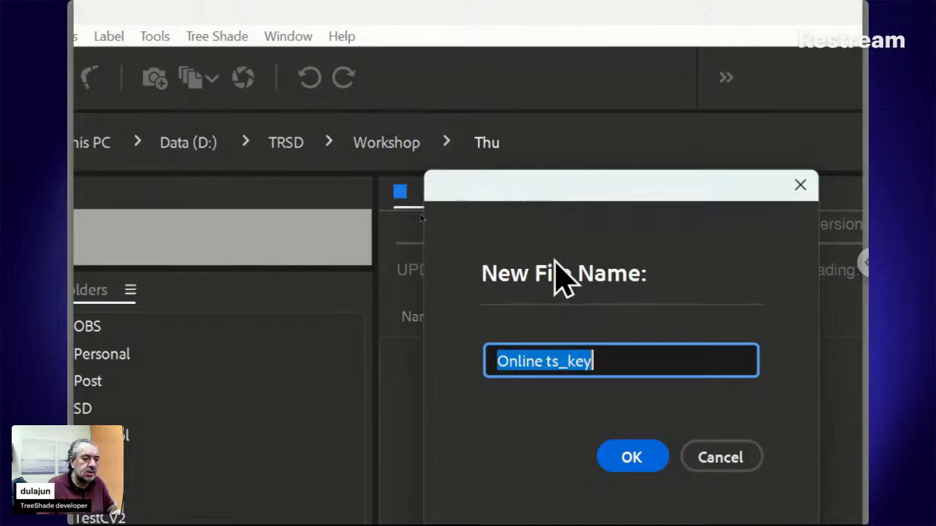
click(630, 455)
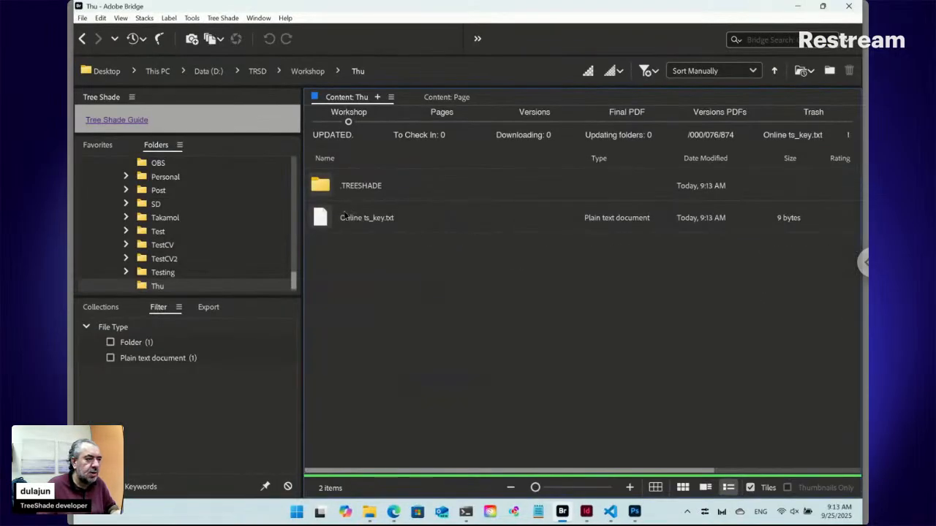
Open the online form from Online ts_key.txt and arrange the browser and Bridge windows side by side.
double_click(327, 221)
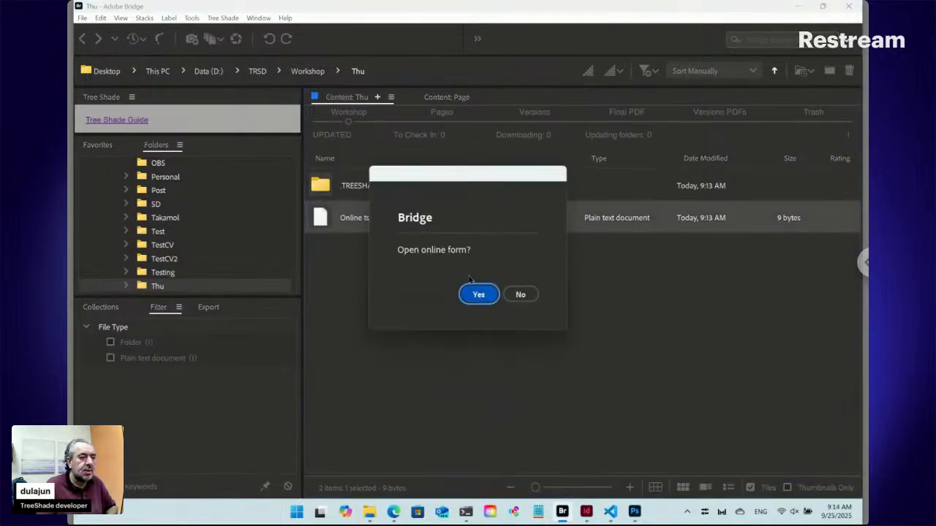
click(480, 296)
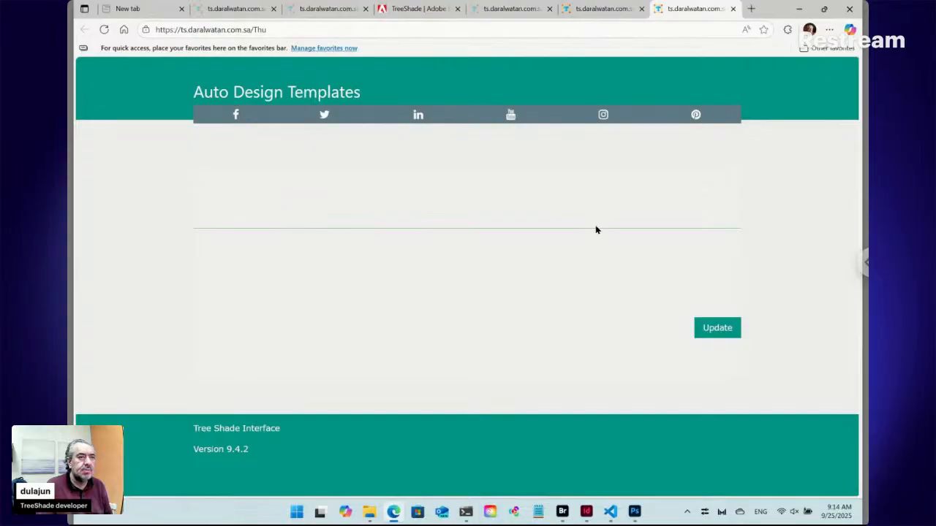
mouse_move(824, 9)
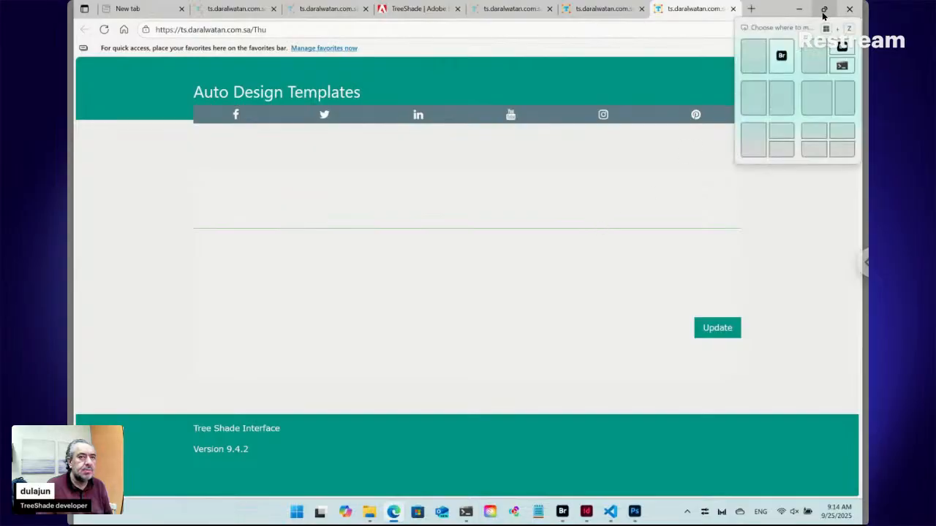
click(757, 58)
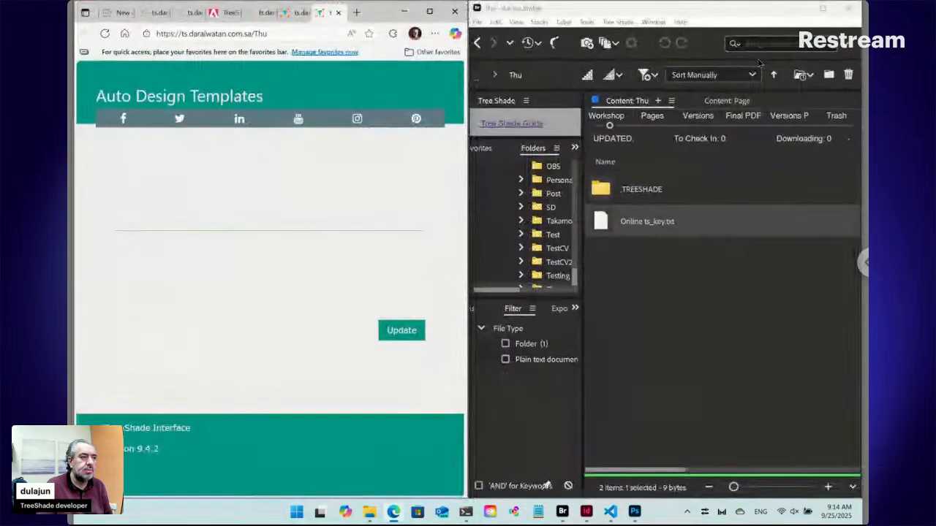
Add a new Tree Shade Creative Cloud InDesign item named Layout to the Thu folder.
click(660, 285)
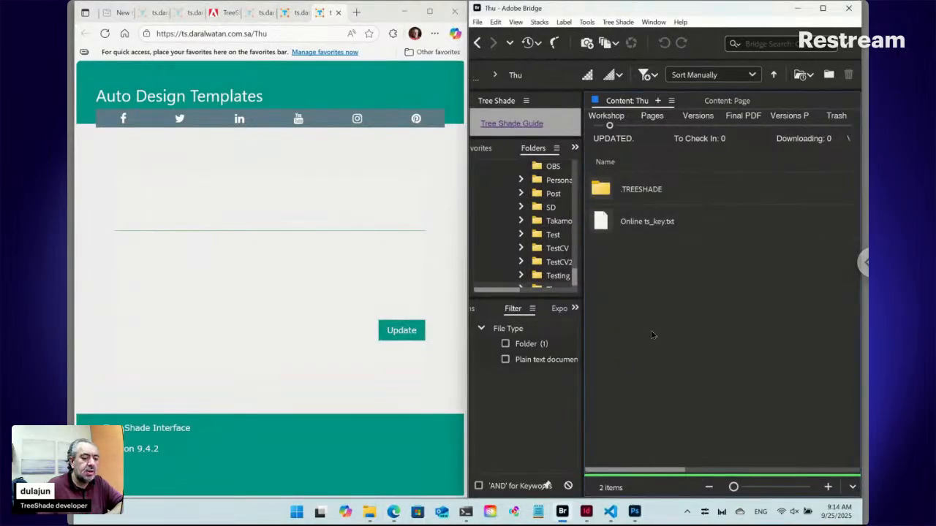
mouse_move(583, 514)
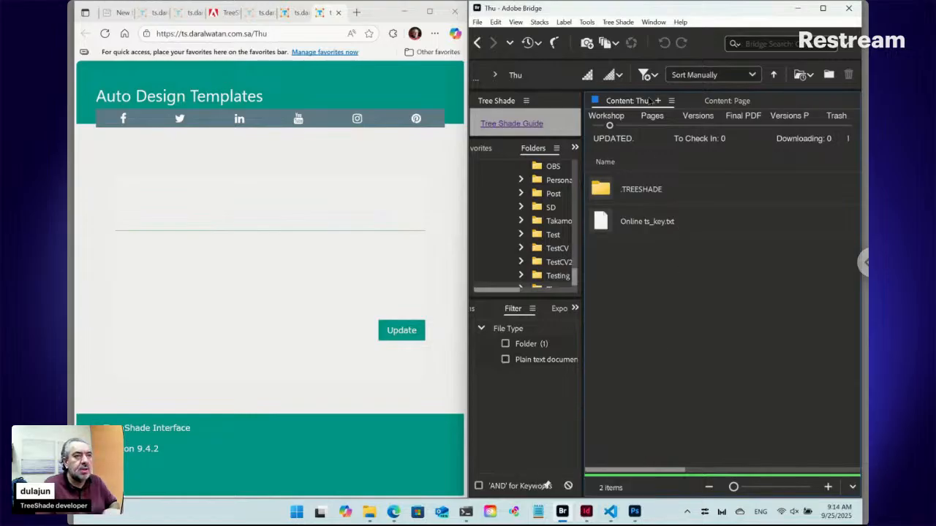
click(617, 22)
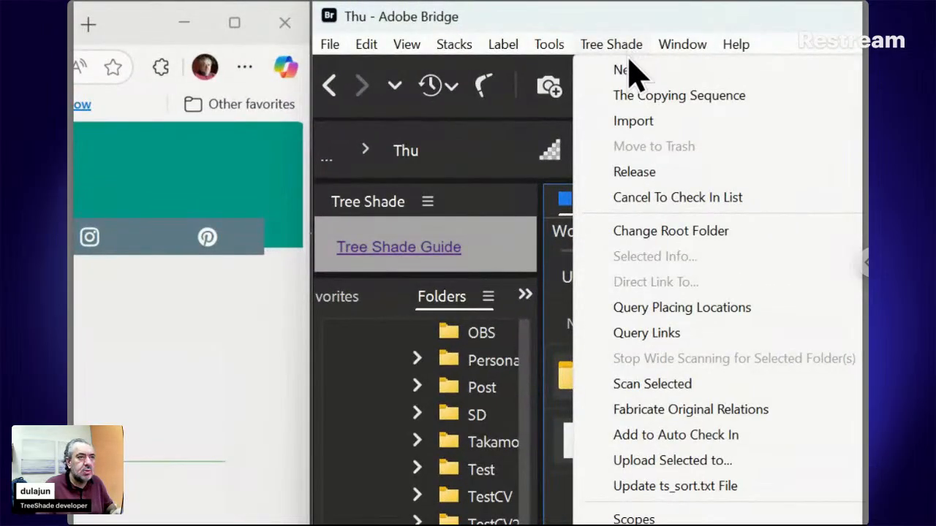
mouse_move(627, 41)
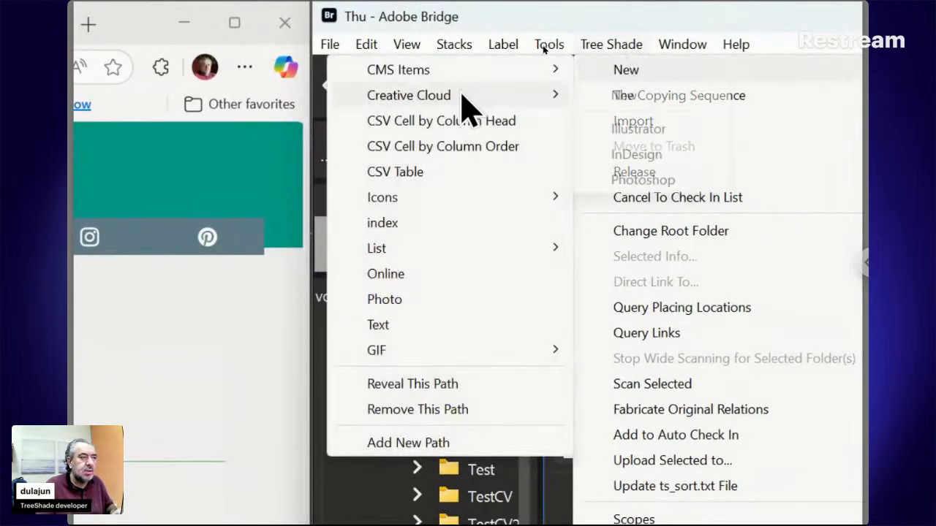
mouse_move(462, 95)
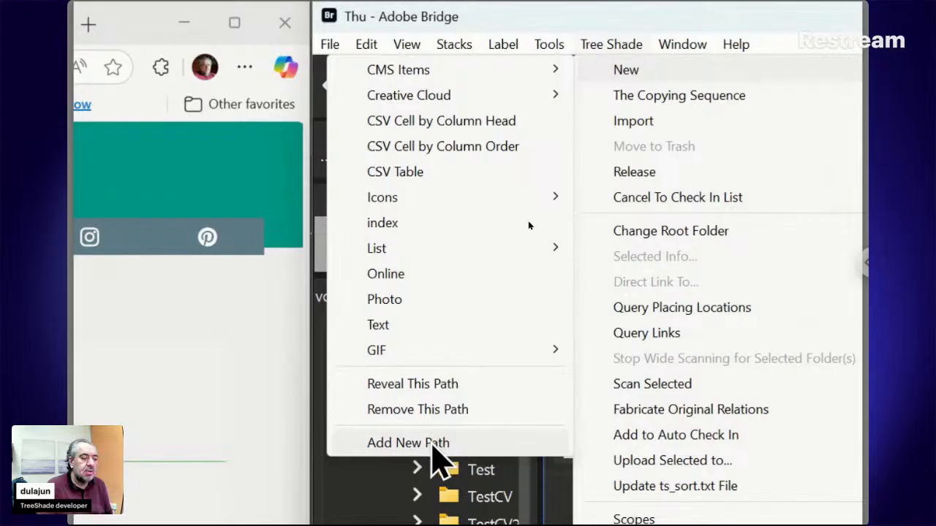
mouse_move(454, 259)
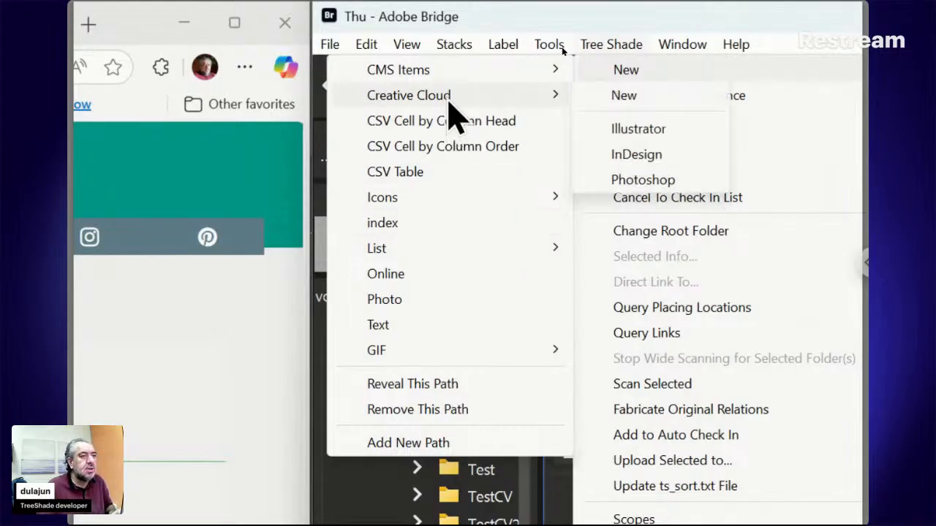
click(634, 156)
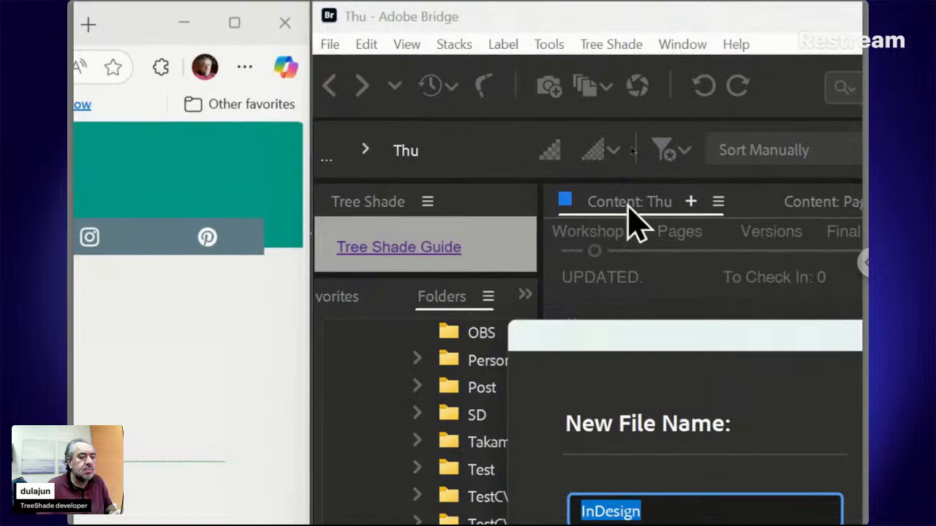
drag(648, 340, 581, 219)
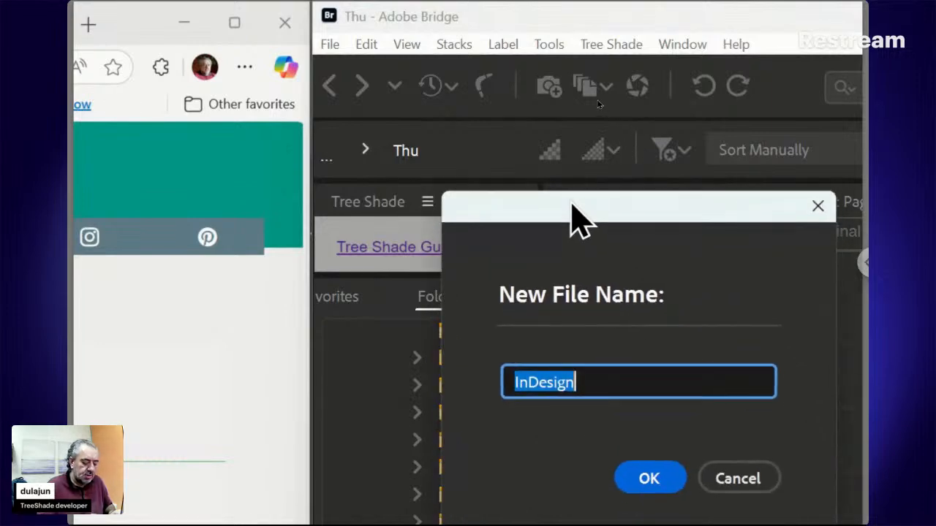
text(Layout)
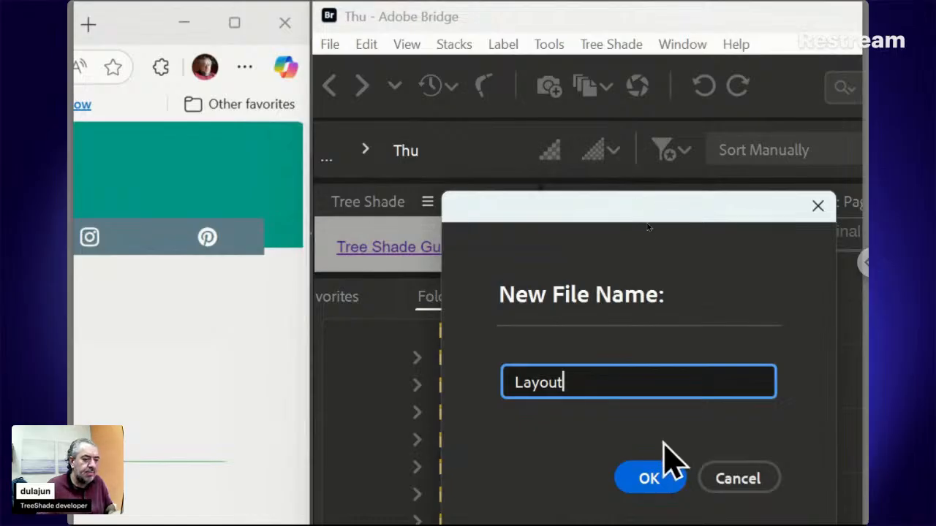
click(660, 474)
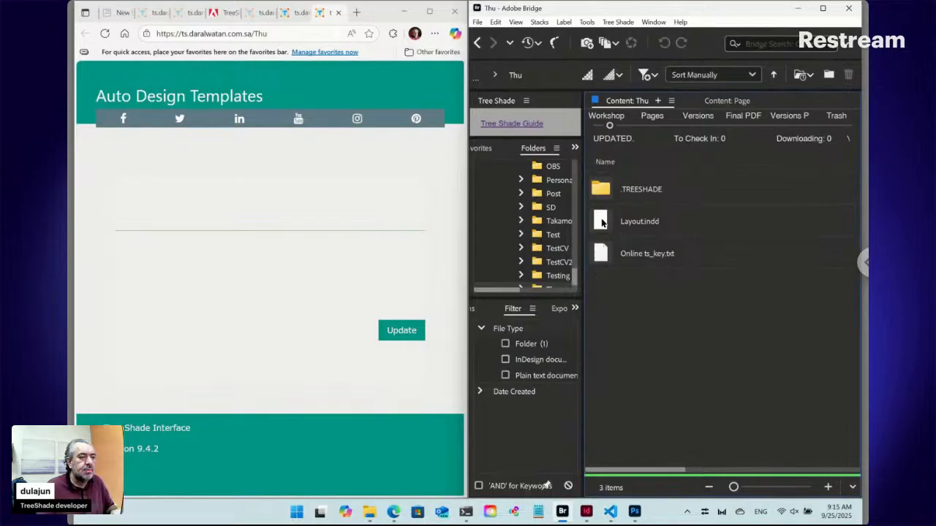
Open Layout.indd in InDesign, fit its window beside Bridge and collapse the Links panel.
click(603, 223)
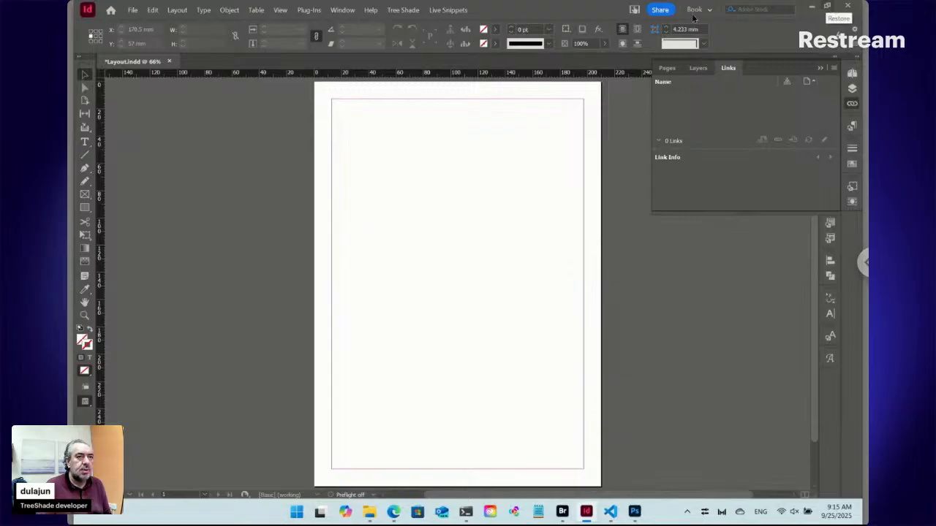
drag(490, 21, 348, 60)
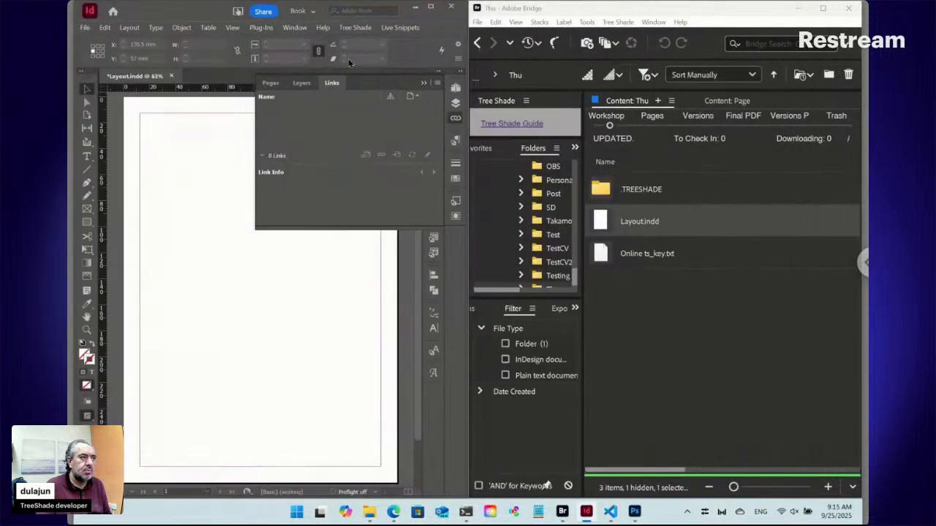
click(455, 117)
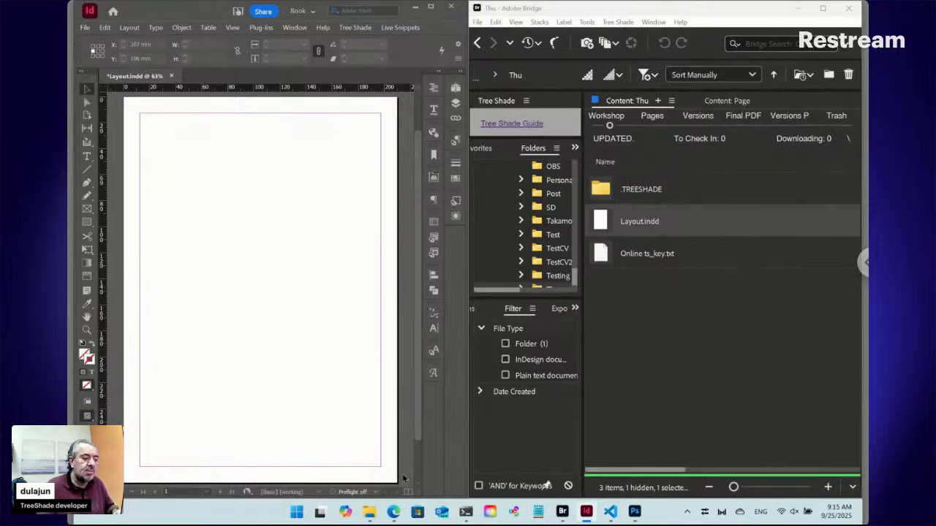
Open contacts_sample.csv from the Downloads folder in the code editor, examine its columns and rows, and close the file.
mouse_move(368, 514)
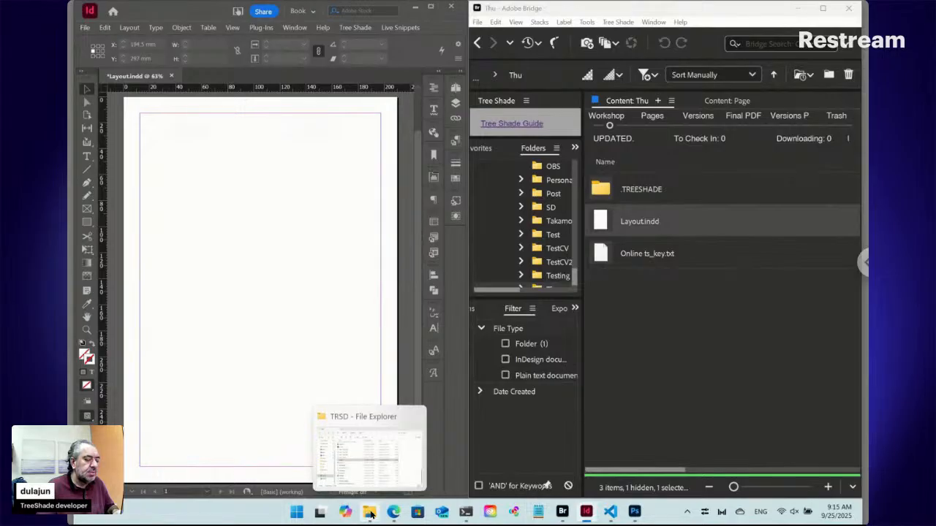
click(369, 515)
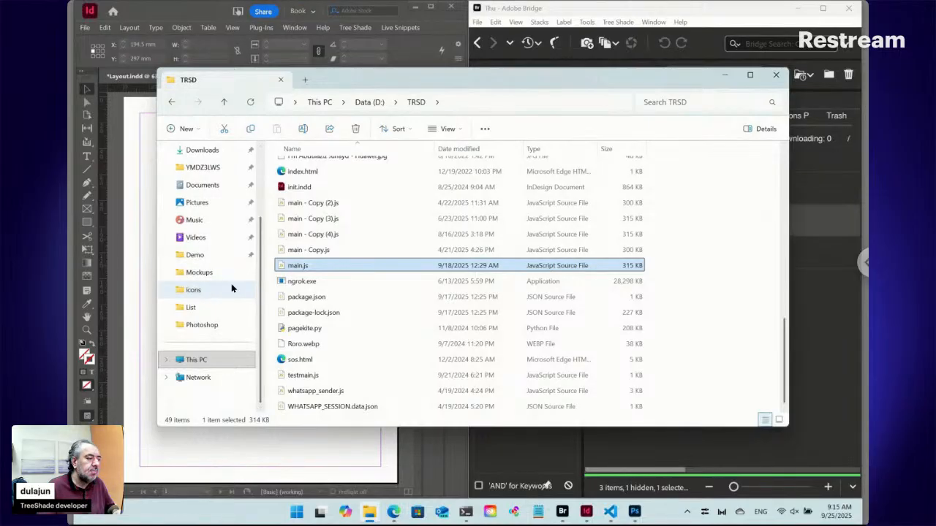
click(208, 151)
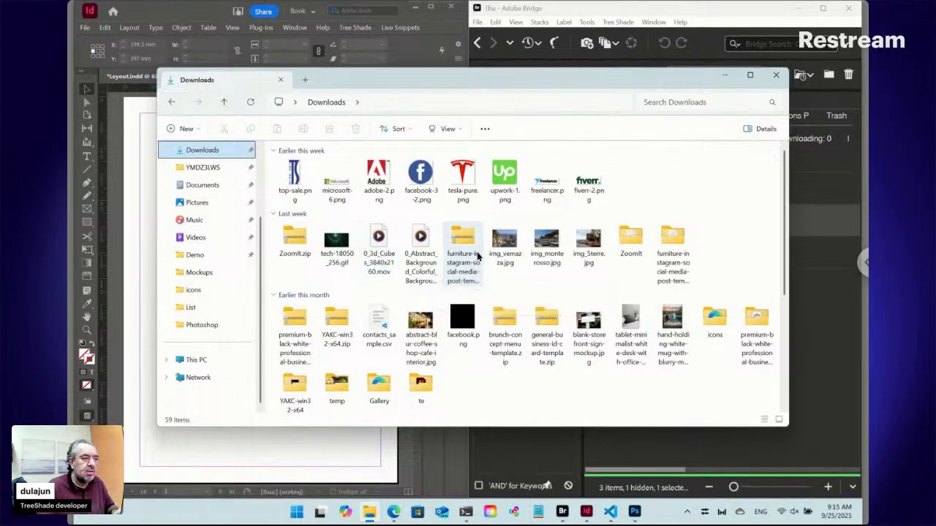
click(379, 322)
drag(377, 325, 416, 293)
key(alt+Tab)
key(Tab)
key(Tab)
key(Tab)
key(Tab)
key(Tab)
key(Tab)
key(Tab)
key(Tab)
key(Tab)
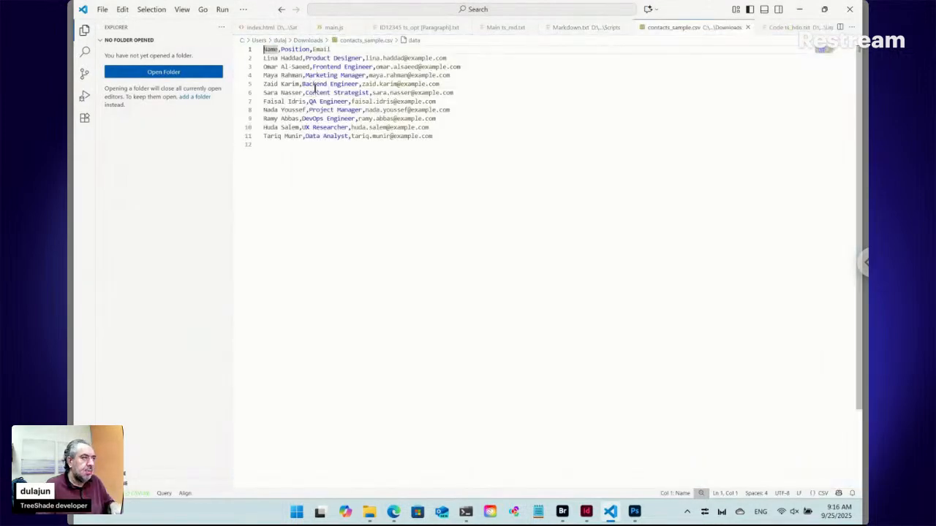
key(super+plus)
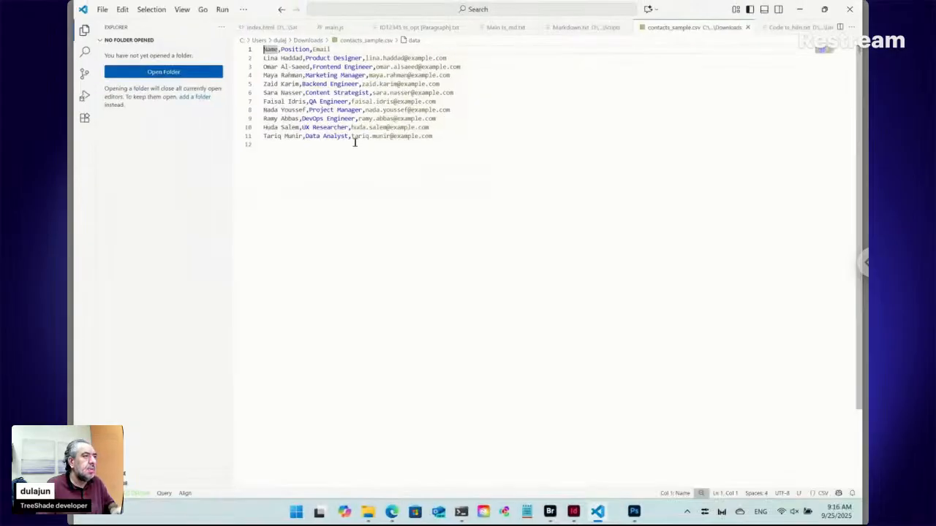
click(747, 29)
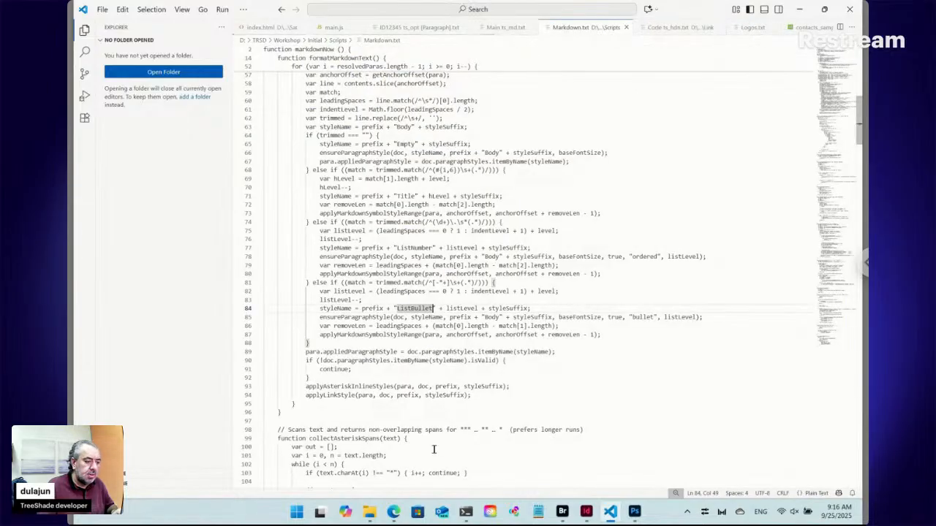
Copy contacts_sample.csv from Downloads into the Thu folder in Bridge and reload the Thu online form in the browser.
click(375, 516)
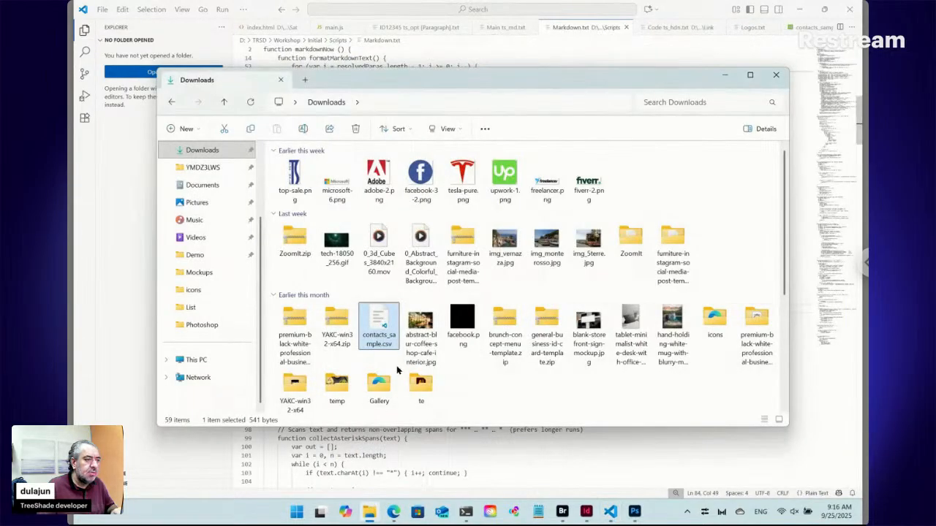
click(562, 512)
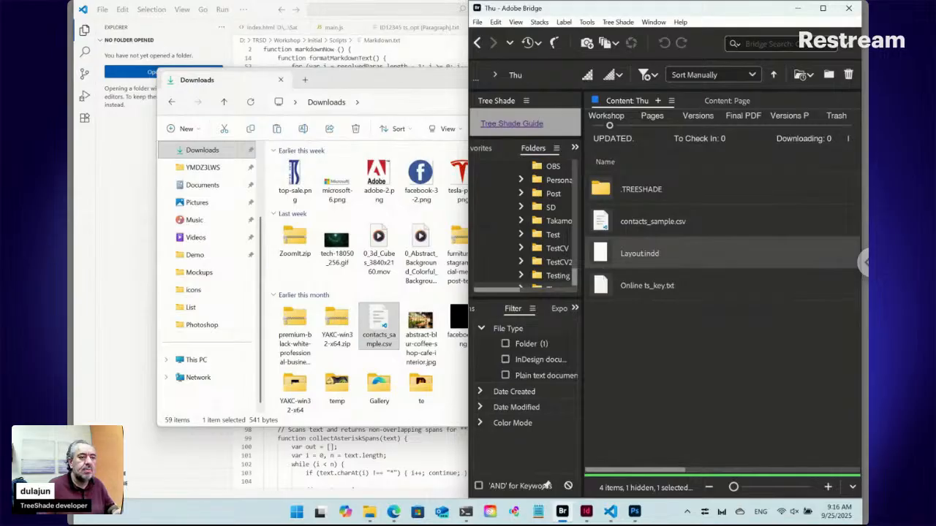
click(399, 514)
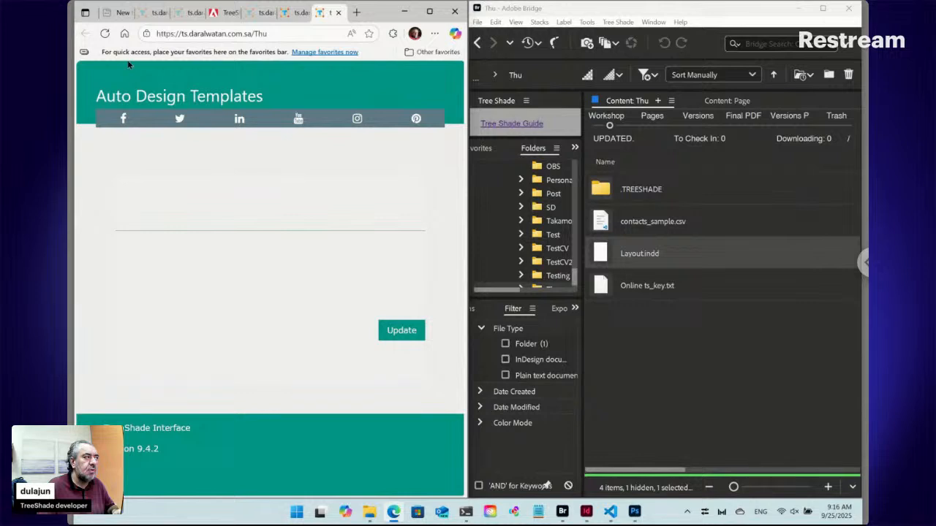
click(105, 34)
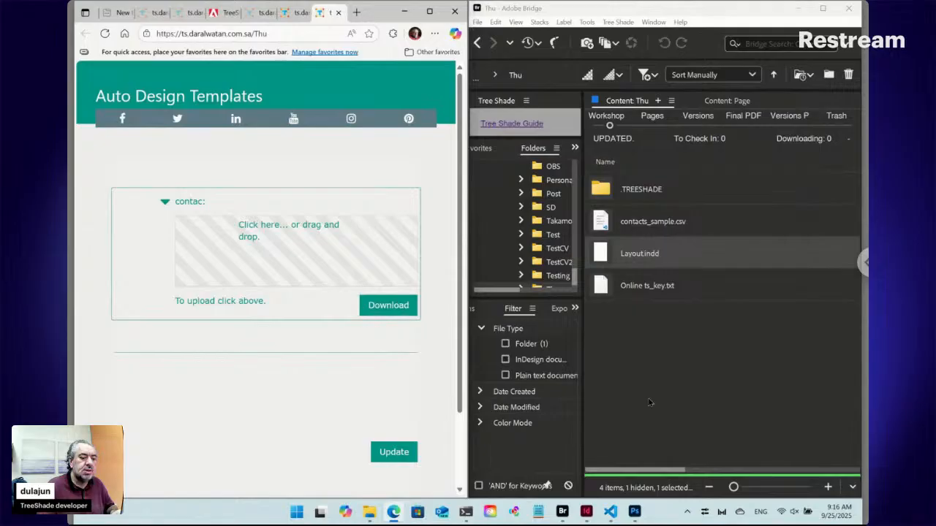
Switch to InDesign, try placing contacts_sample.csv directly on the page in a frame about 149 × 145 mm, and delete the frame.
click(586, 511)
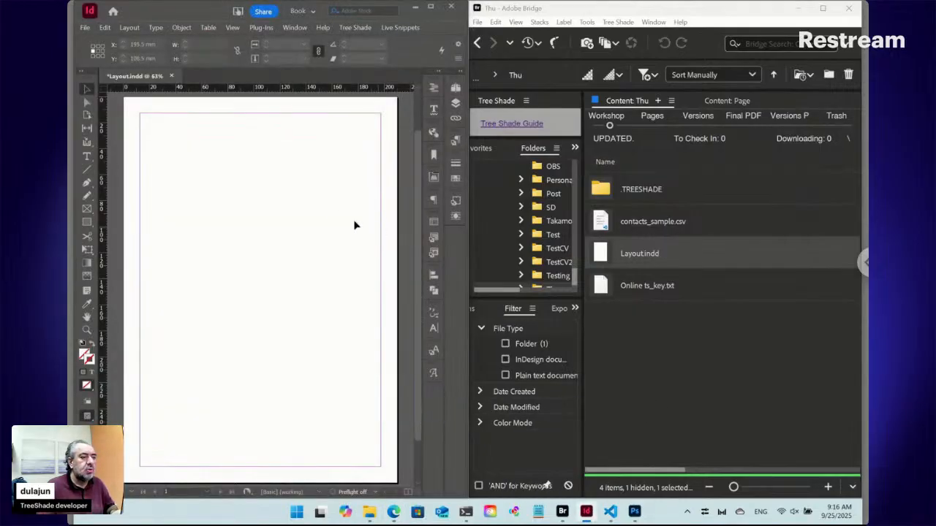
click(87, 156)
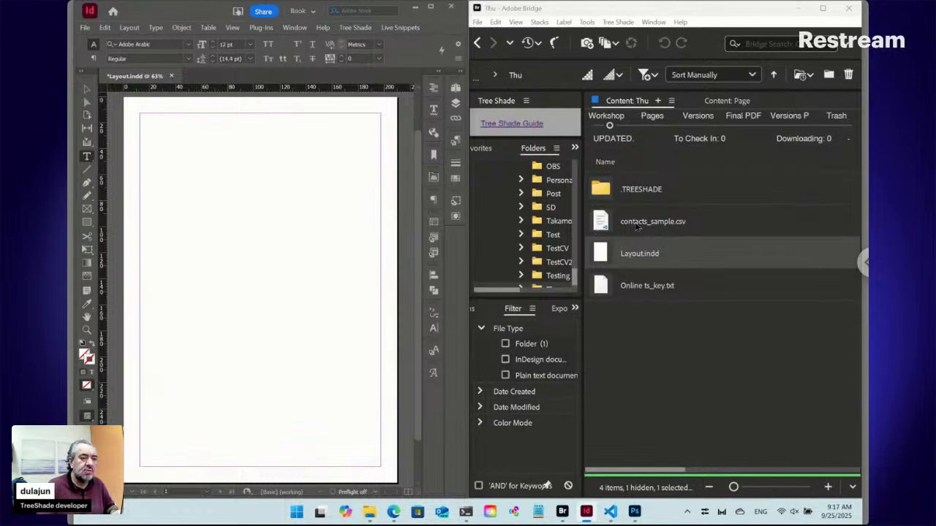
drag(603, 223, 265, 217)
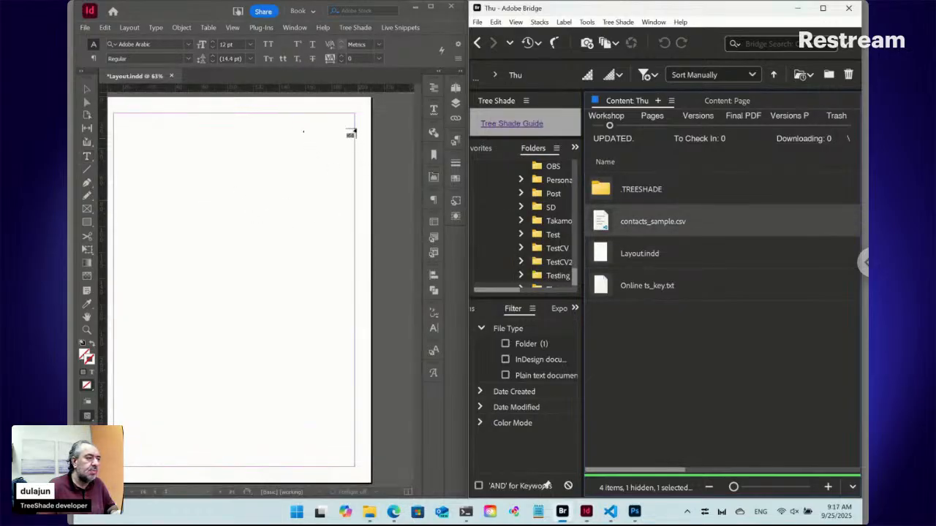
drag(351, 115, 160, 301)
click(259, 130)
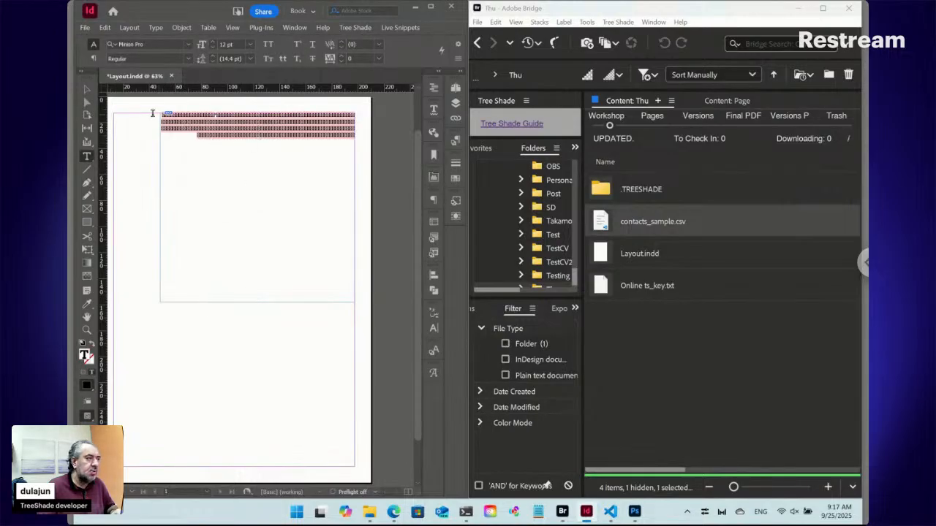
click(88, 90)
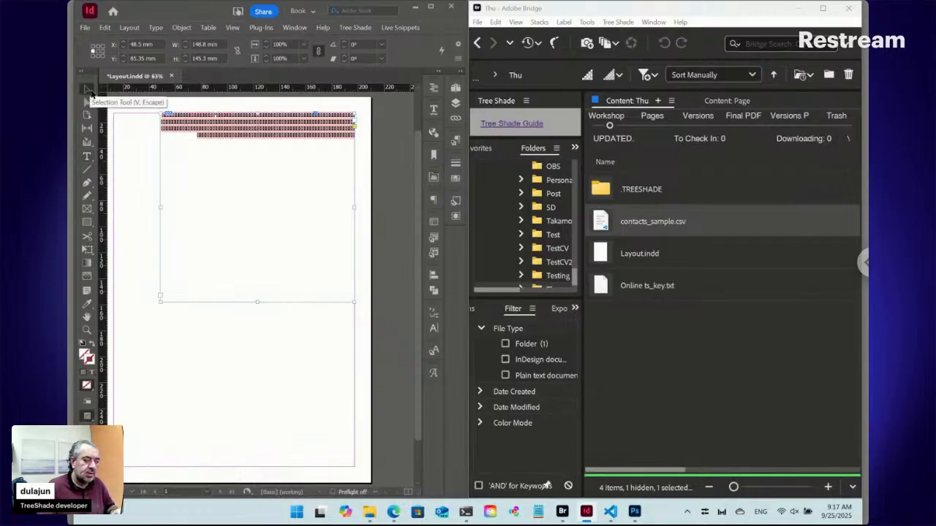
key(Delete)
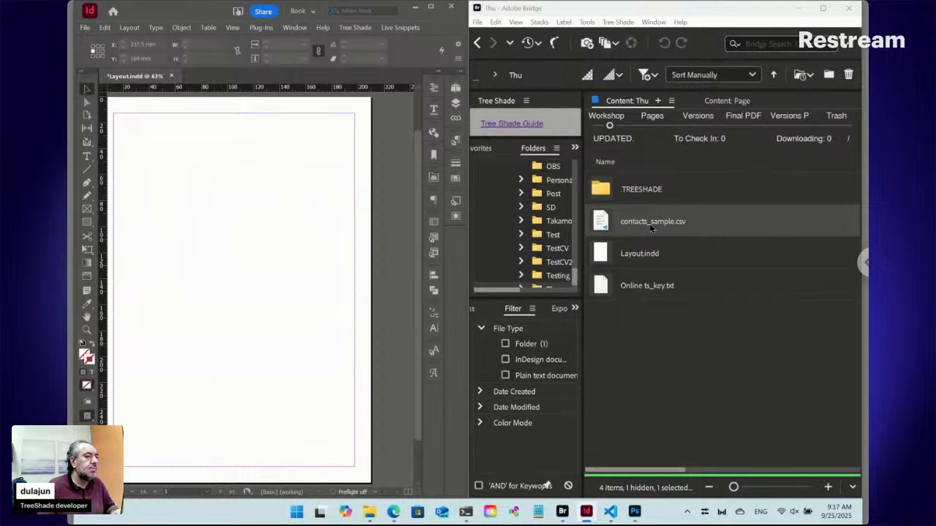
Add a new Tree Shade Text item named Table to the Thu folder in Bridge.
click(626, 23)
mouse_move(628, 36)
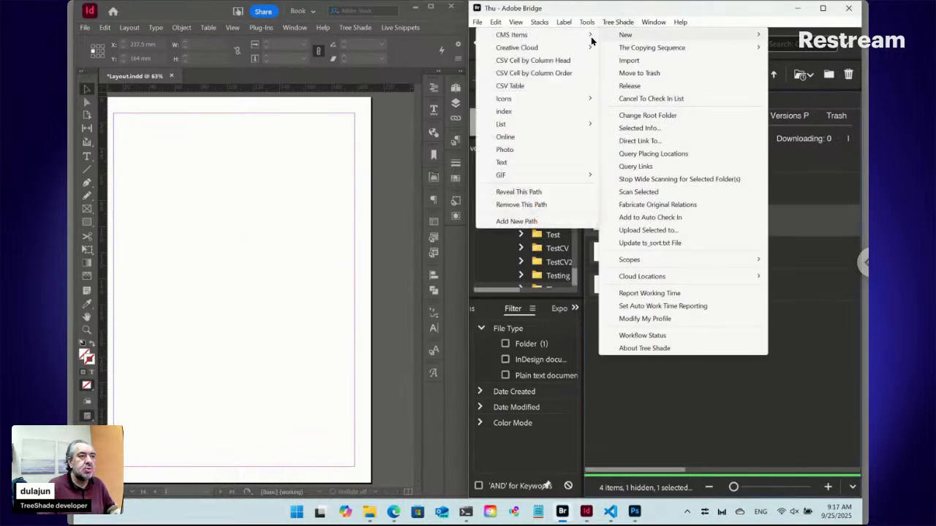
mouse_move(578, 38)
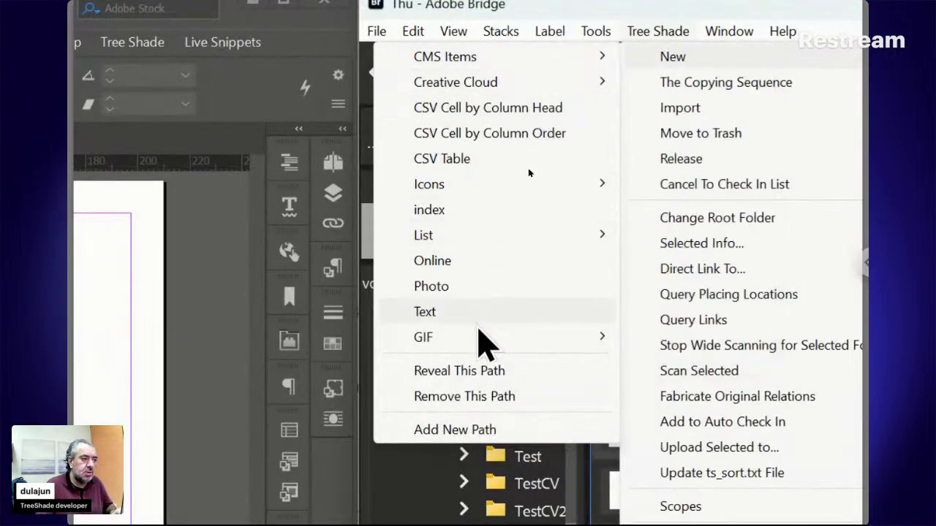
click(478, 317)
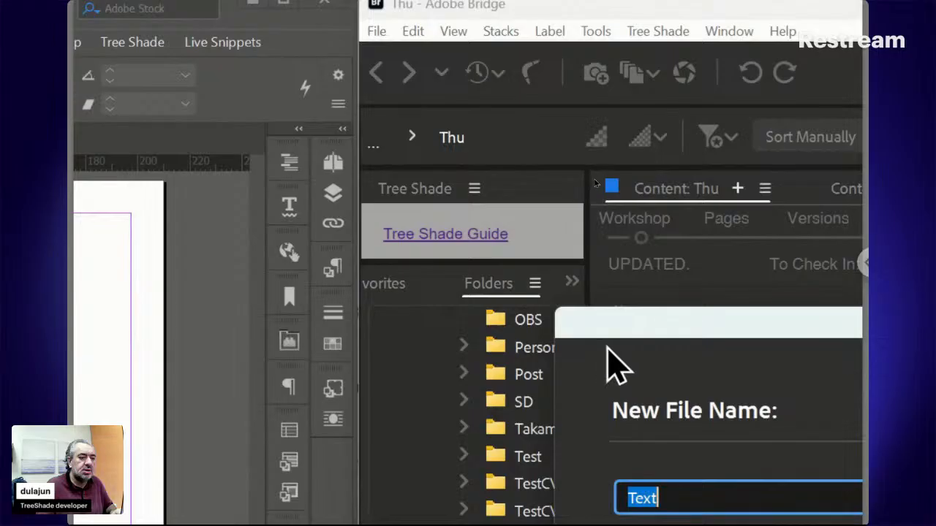
drag(612, 332, 494, 179)
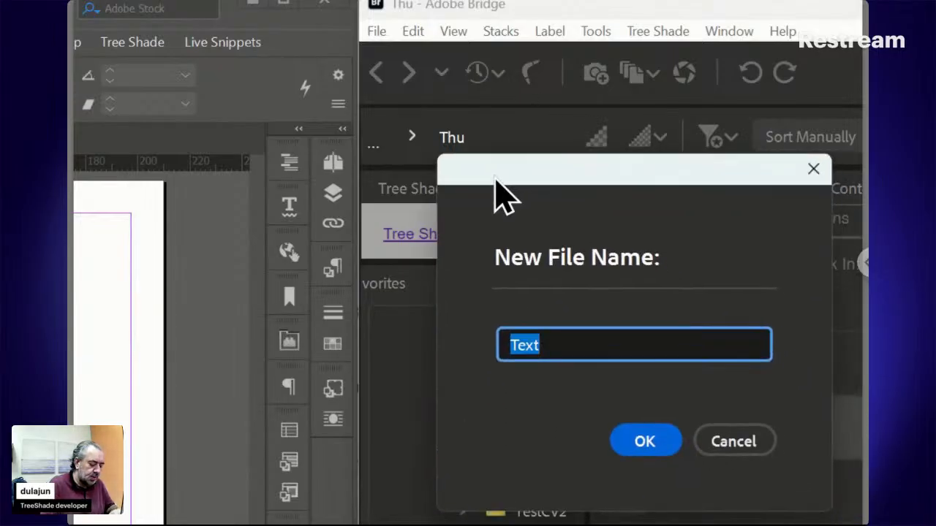
text(Table)
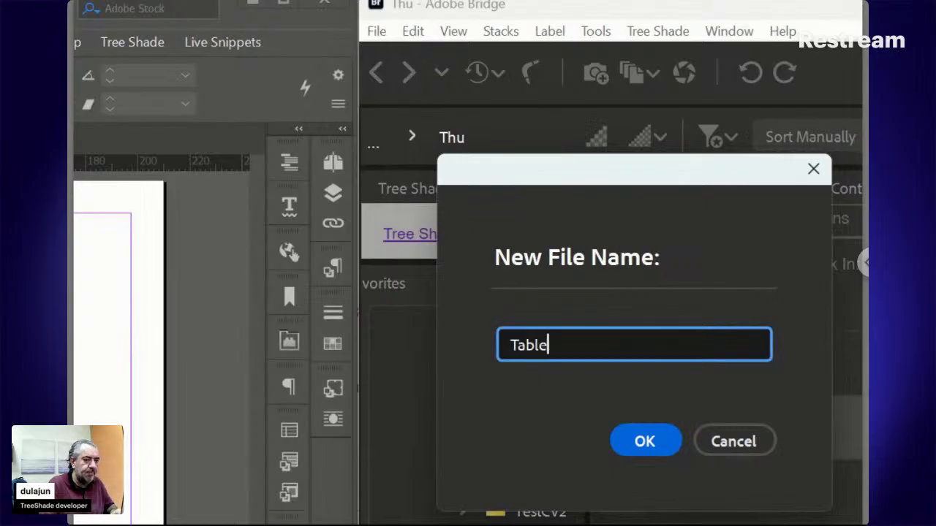
click(643, 443)
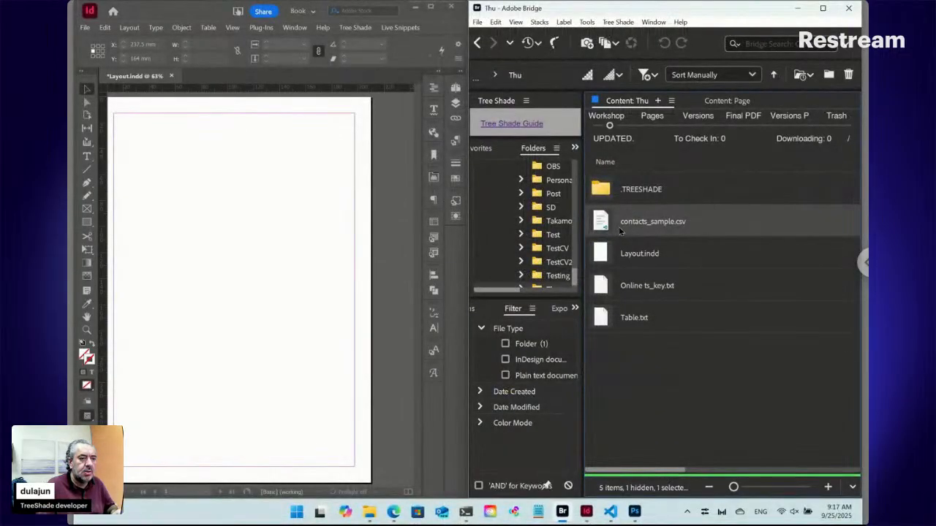
Open the Table.txt item in the Thu folder, replace its placeholder text with "::" and save it.
click(627, 320)
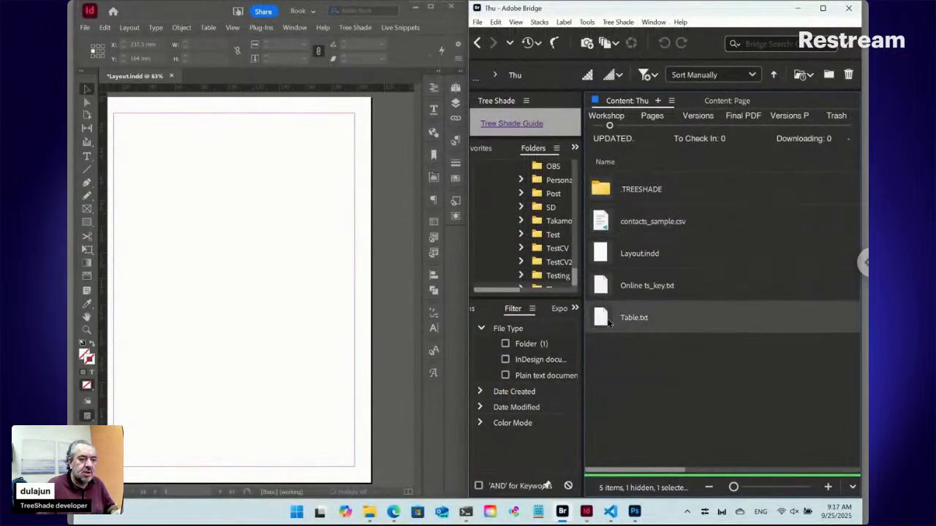
double_click(606, 320)
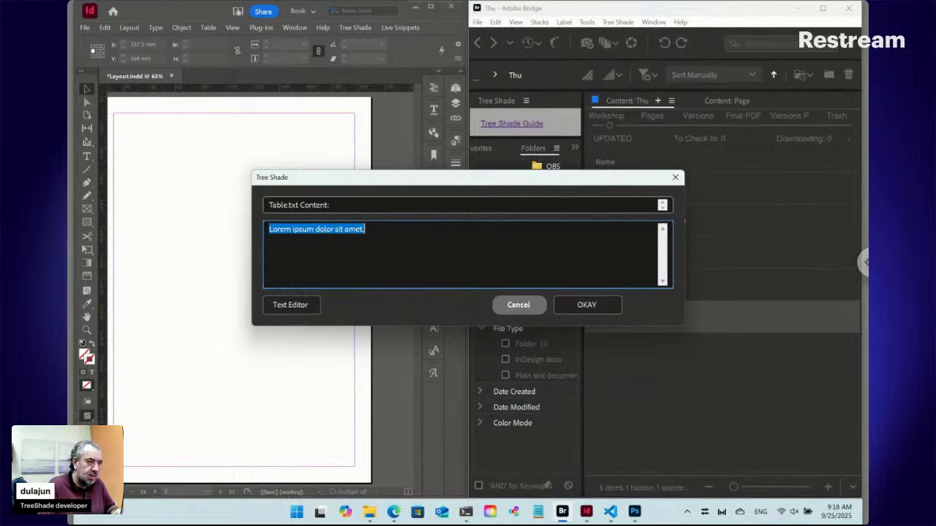
text(::)
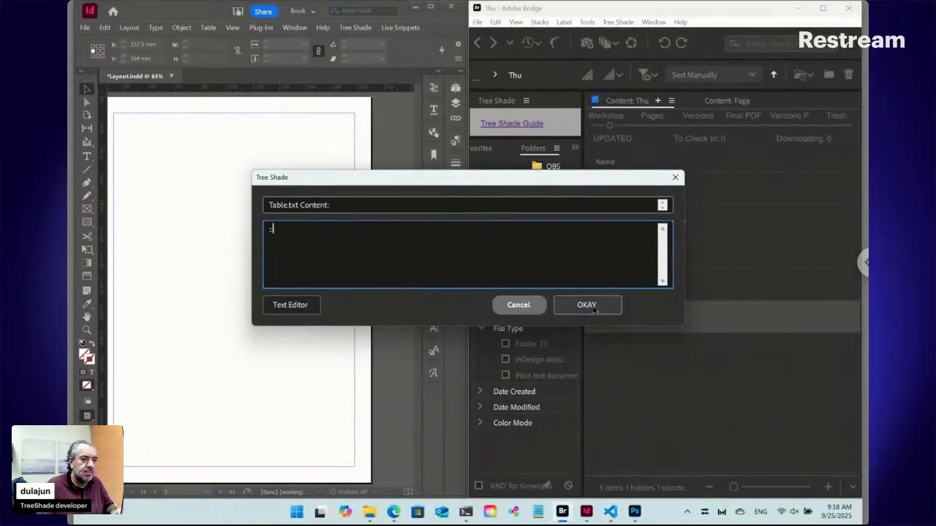
click(593, 308)
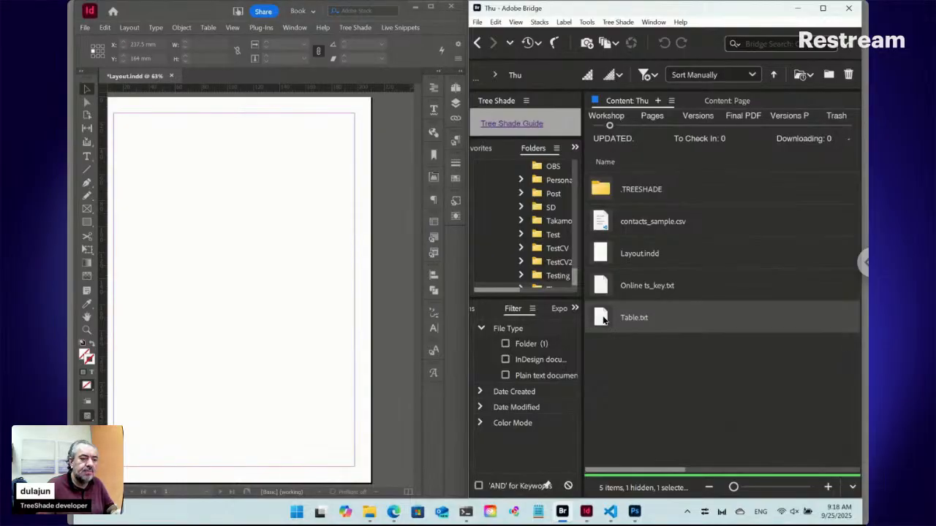
Reopen Table.txt, review the Path:Method:Separator syntax help, and extend the content to the path "::./contacts*".
double_click(613, 318)
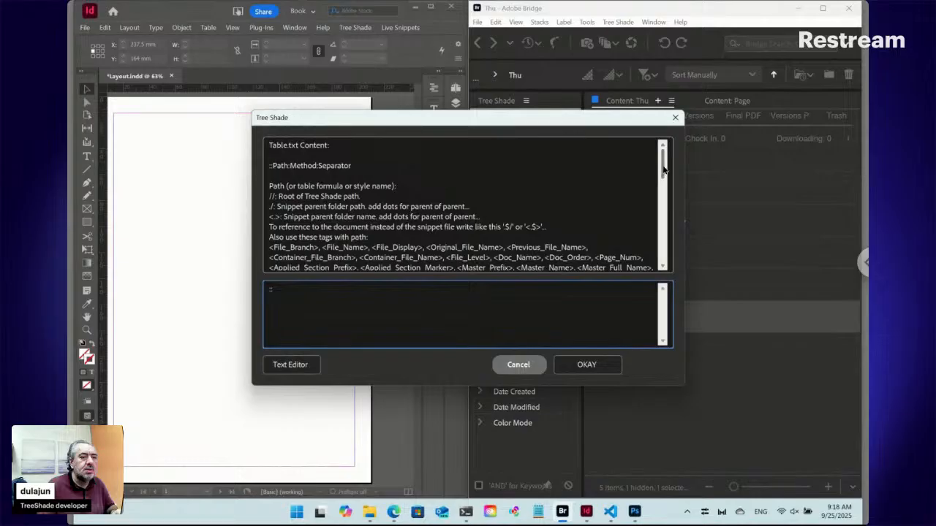
drag(664, 168, 657, 244)
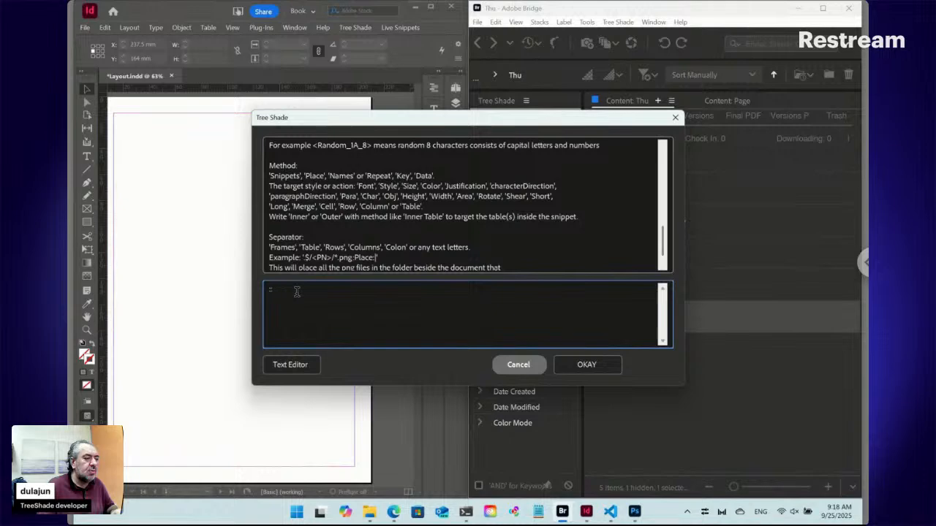
drag(356, 122, 265, 133)
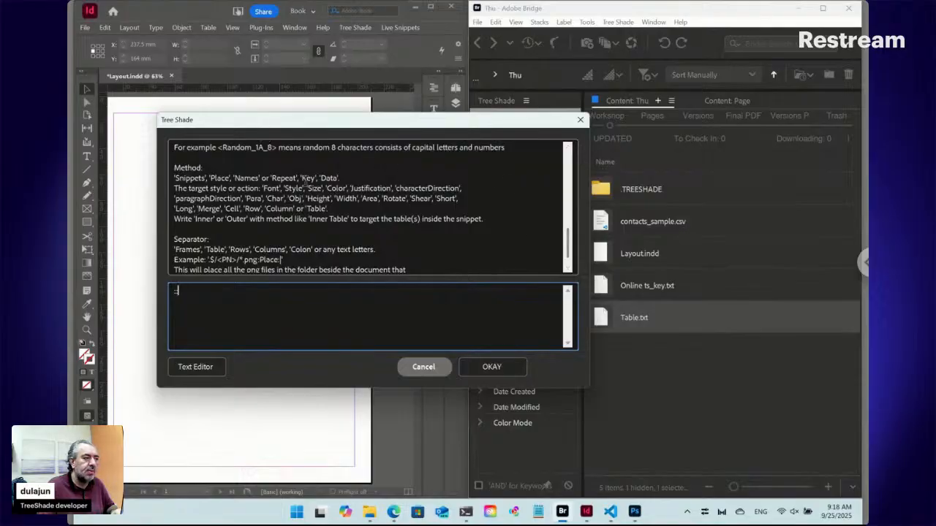
scroll(307, 181, up, 10)
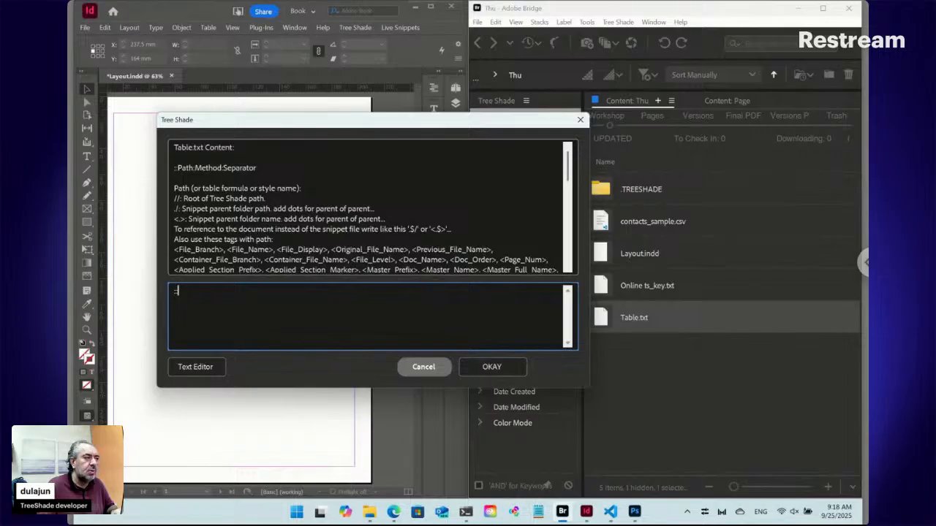
drag(257, 169, 179, 166)
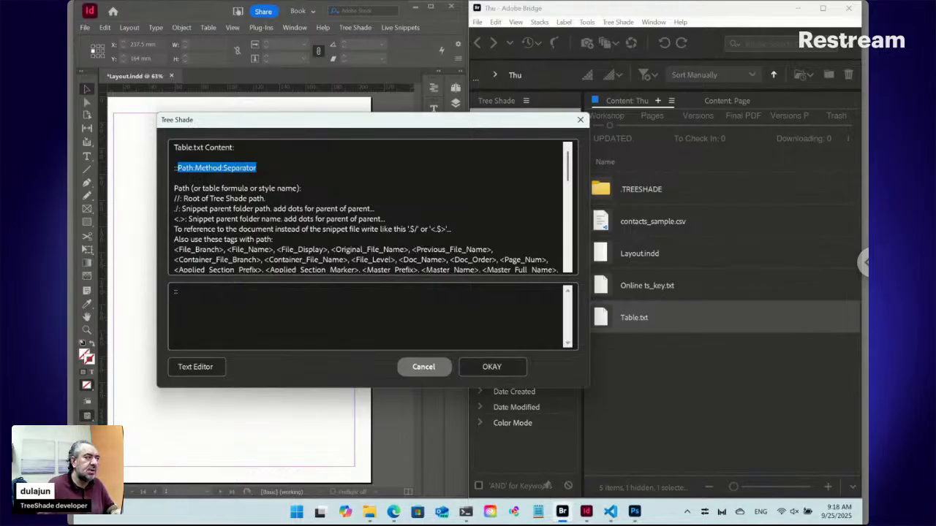
click(199, 293)
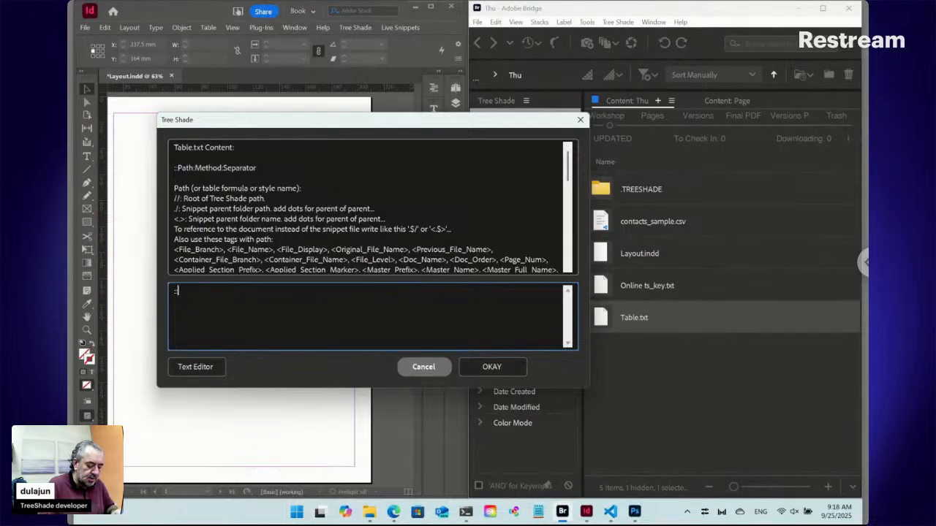
text(/contacts*)
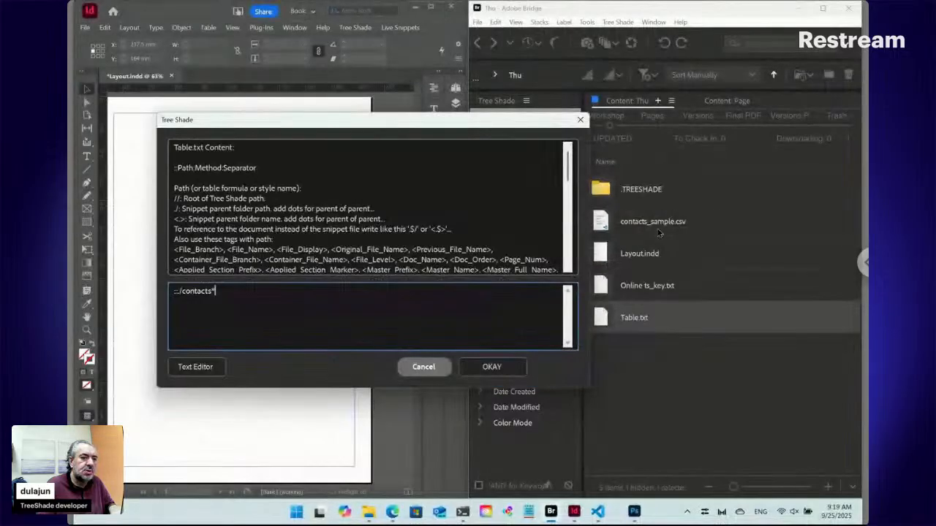
shift+click(180, 300)
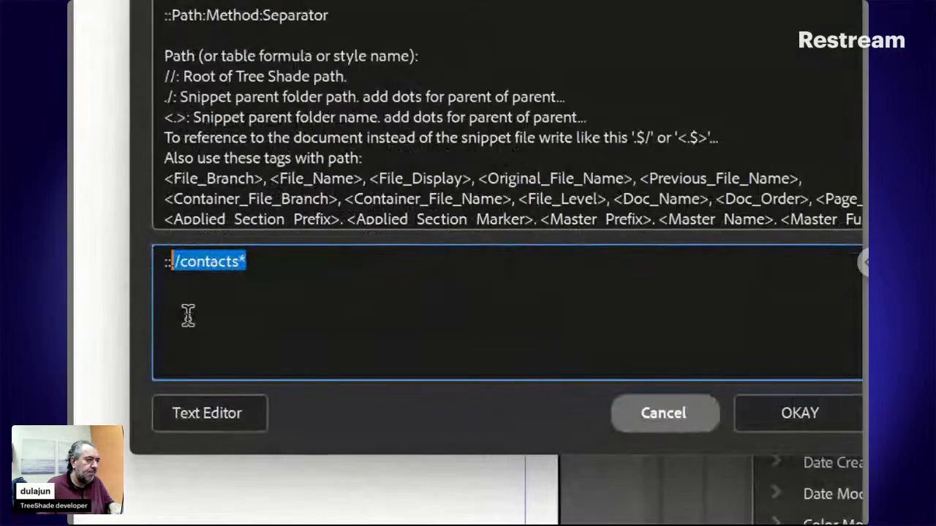
key(Left)
text(.)
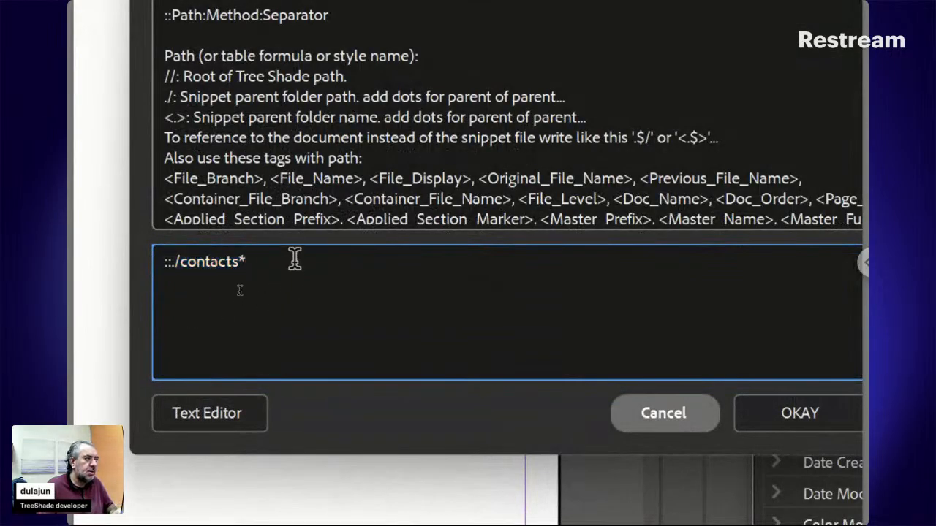
Add the Data method and Table separator so the content reads "::./contacts*:Data:Table", and save Table.txt.
click(294, 257)
text(:)
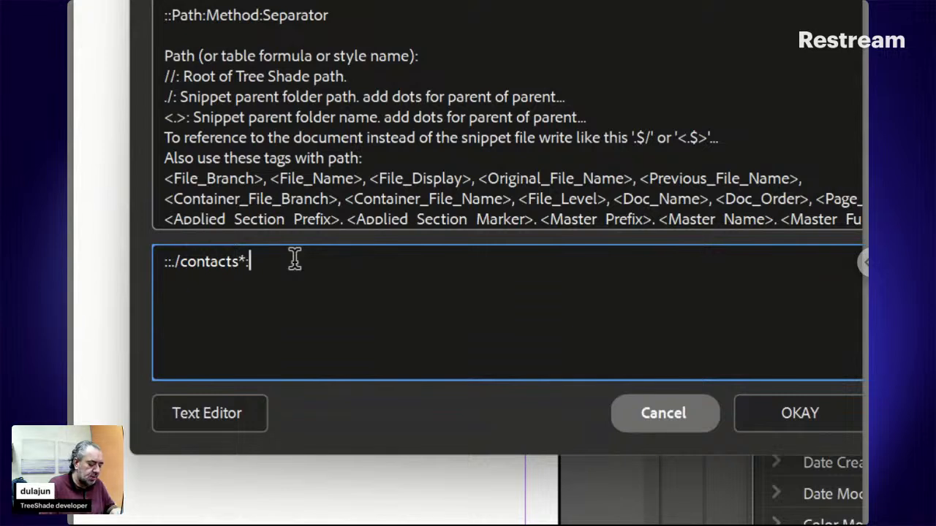
text(D)
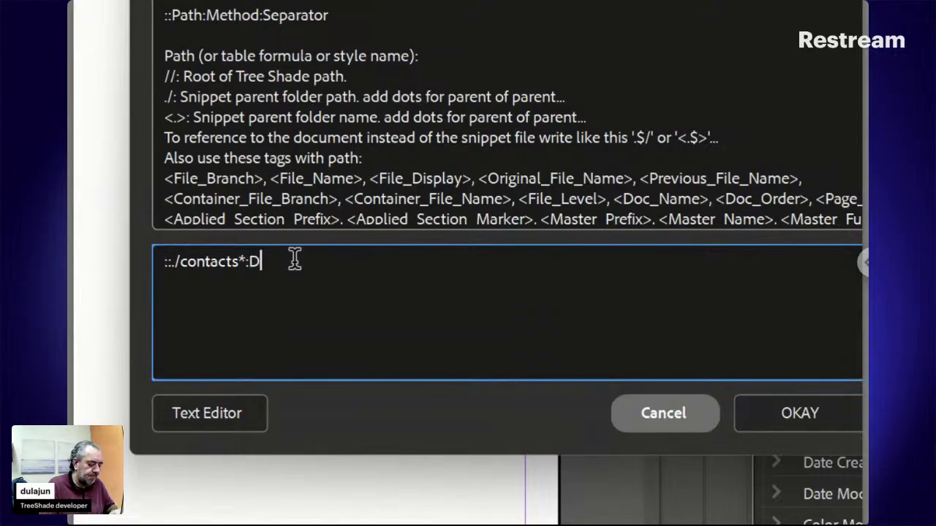
text(ata:)
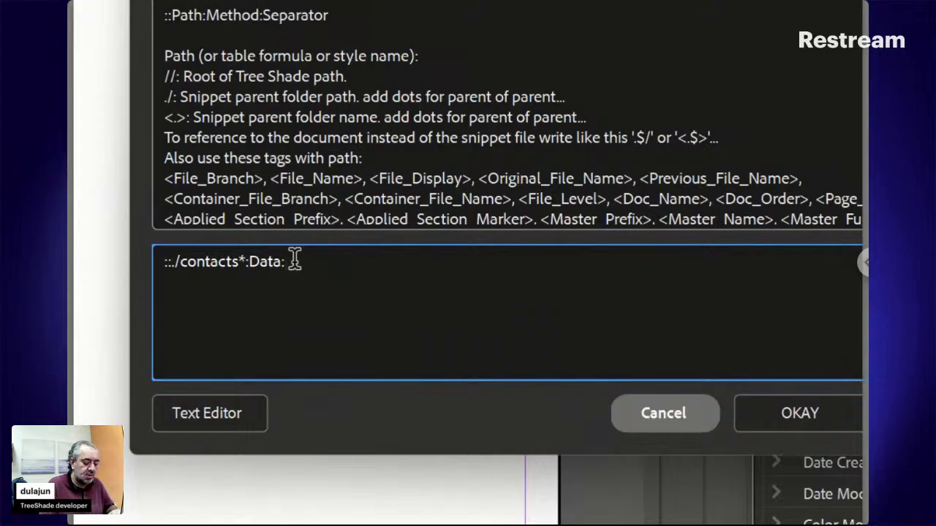
text(Table)
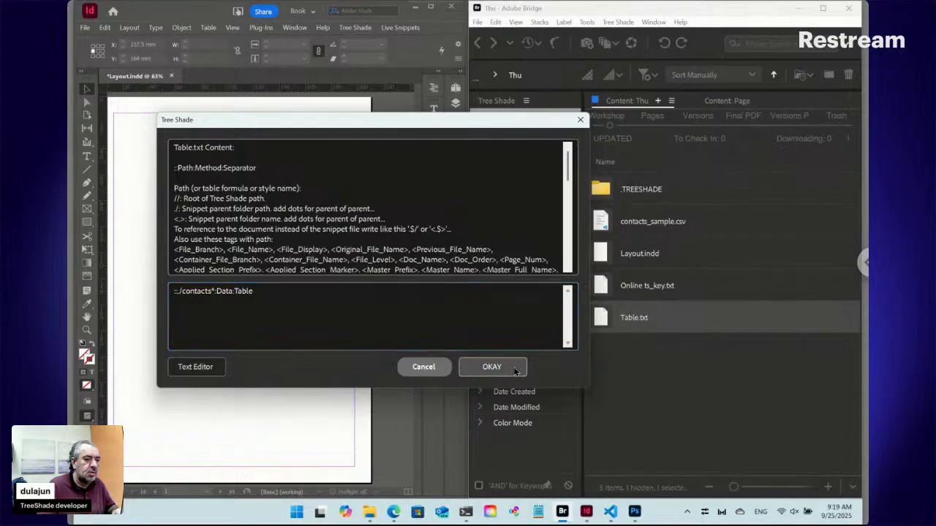
click(683, 419)
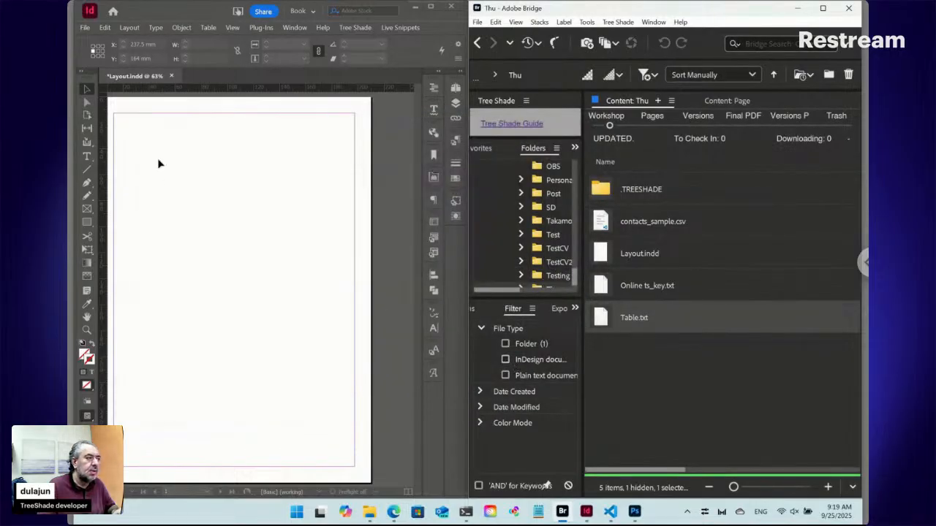
Draw a text frame across the page margins in InDesign and place Table.txt into it from Bridge.
click(86, 155)
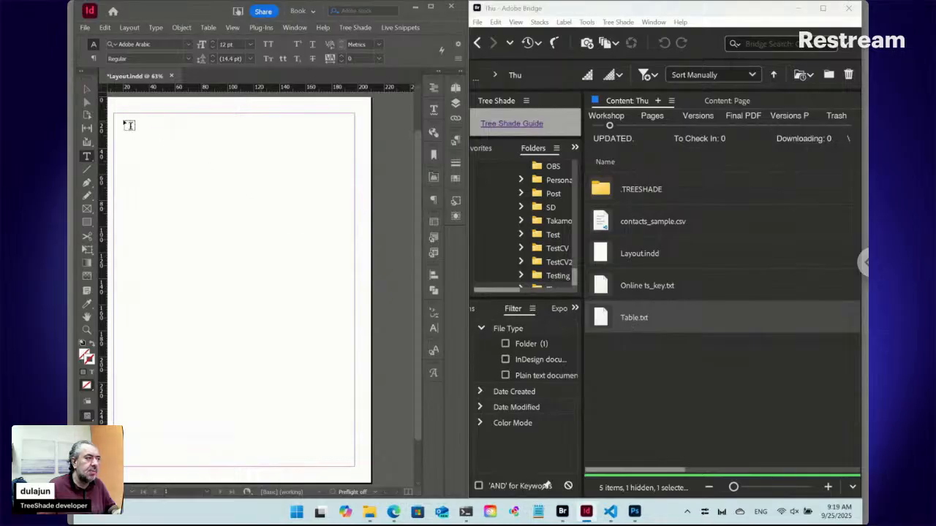
drag(120, 120, 359, 471)
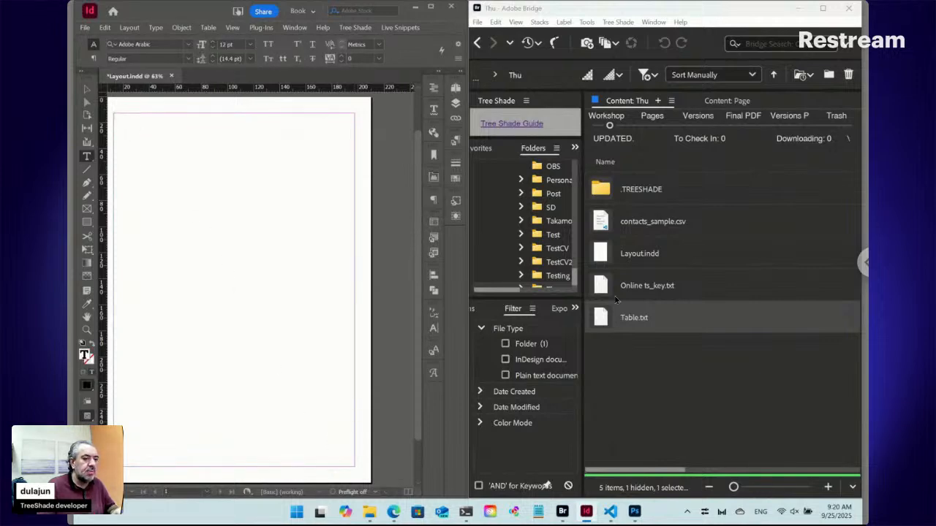
right_click(605, 322)
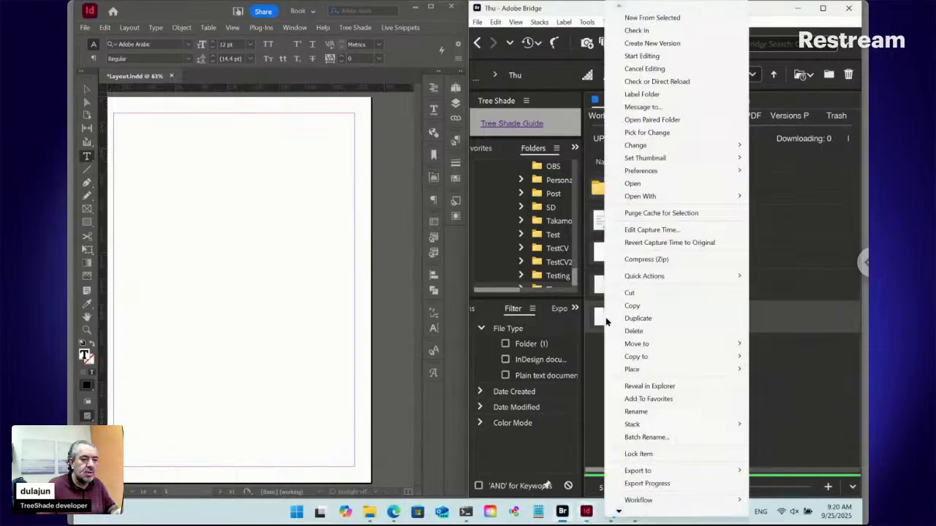
mouse_move(650, 343)
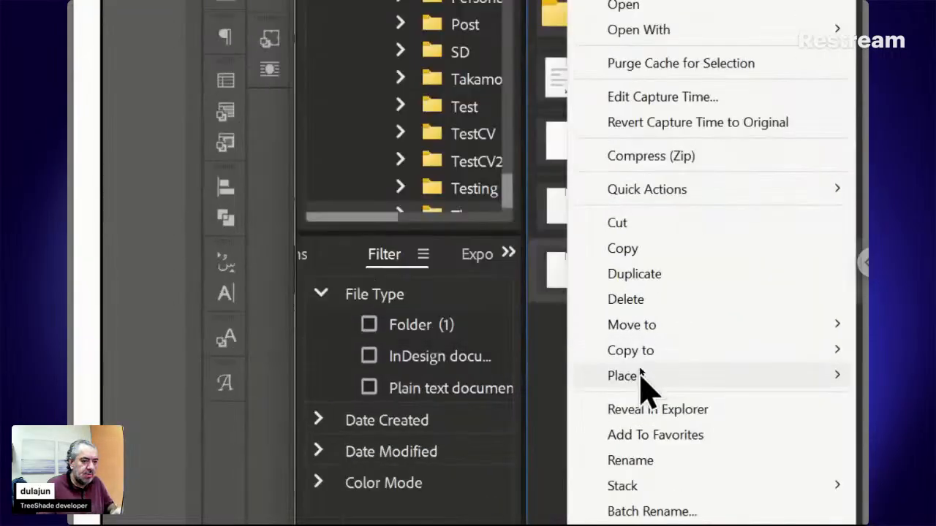
mouse_move(642, 369)
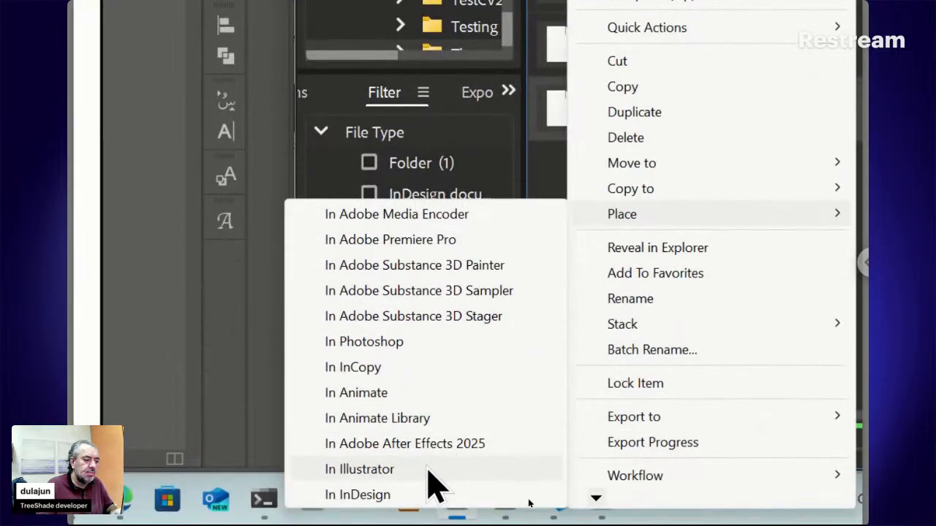
click(404, 503)
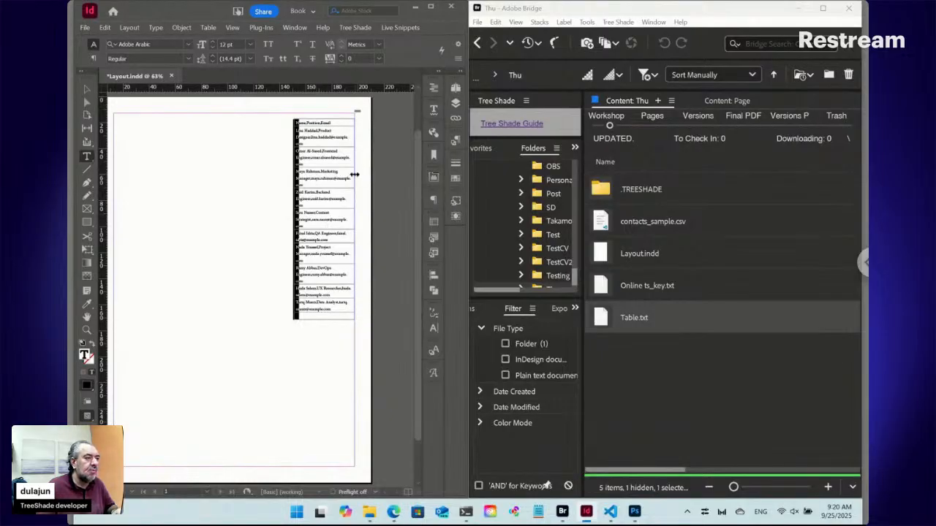
Widen the placed table's single column to about 110 mm so each contact row fits on one line.
drag(355, 175, 207, 173)
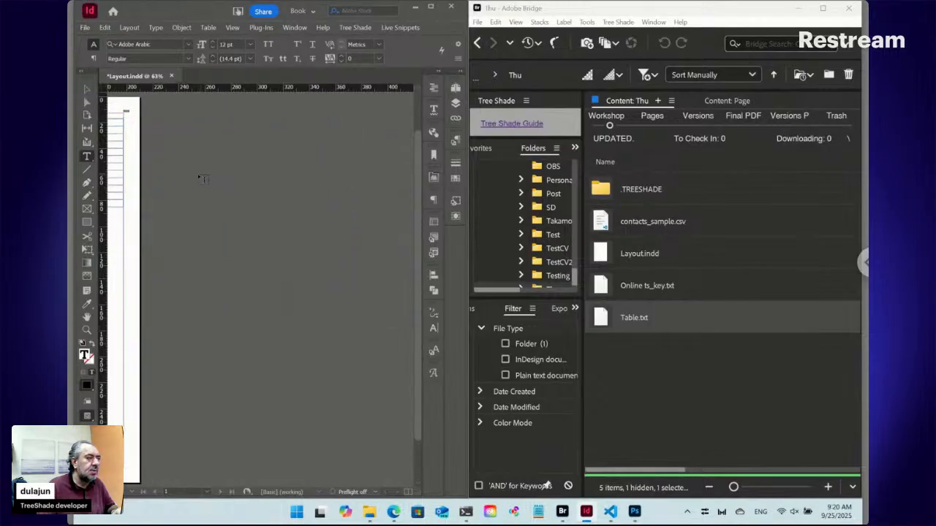
click(166, 185)
drag(152, 172, 362, 203)
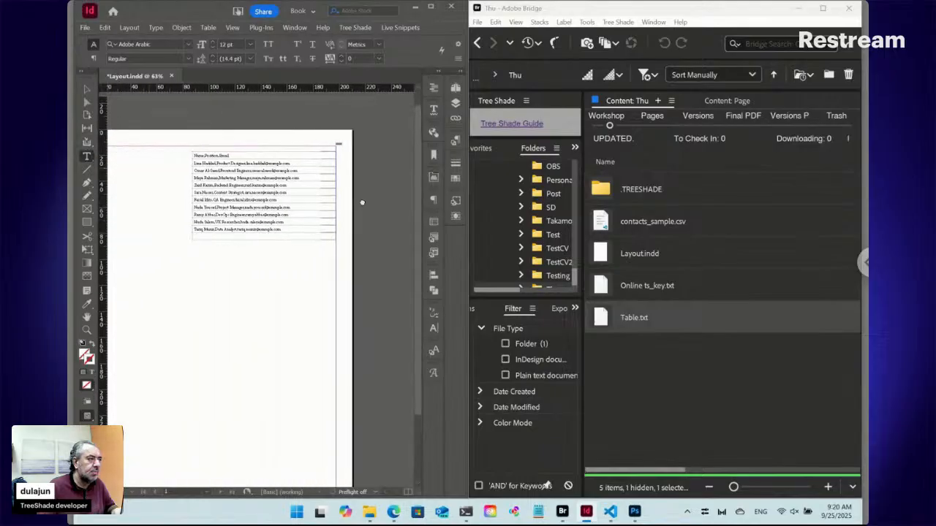
click(87, 330)
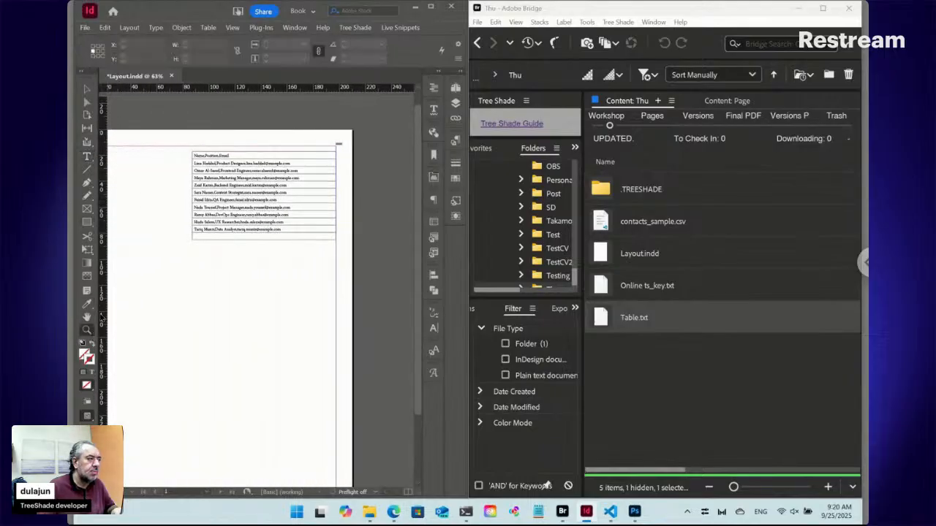
click(268, 210)
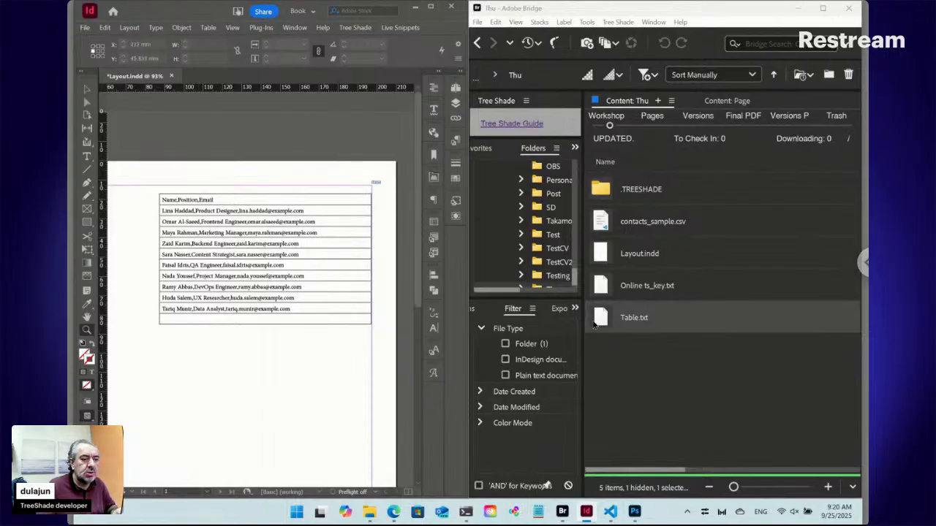
Append row and column separators to Table.txt in Bridge so it reads "::./contacts*:Data:Table:\n:,", and save it.
double_click(605, 322)
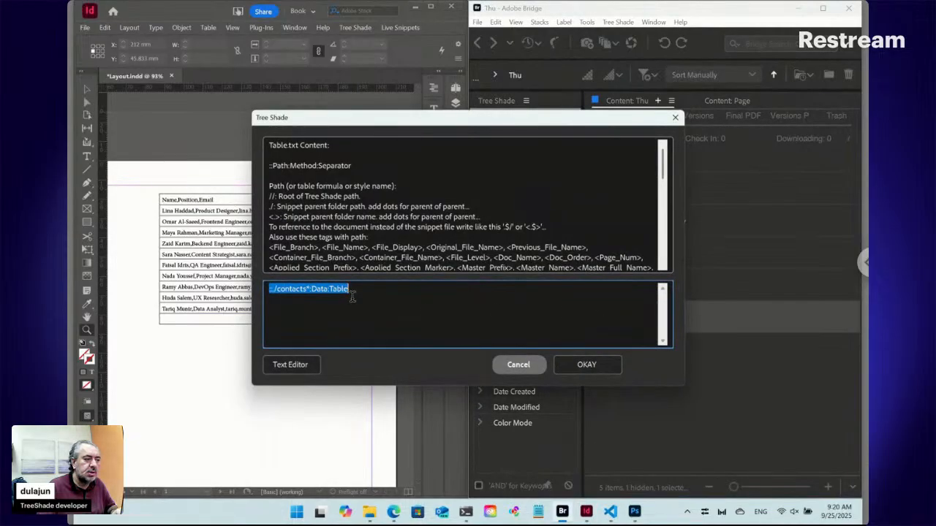
click(355, 290)
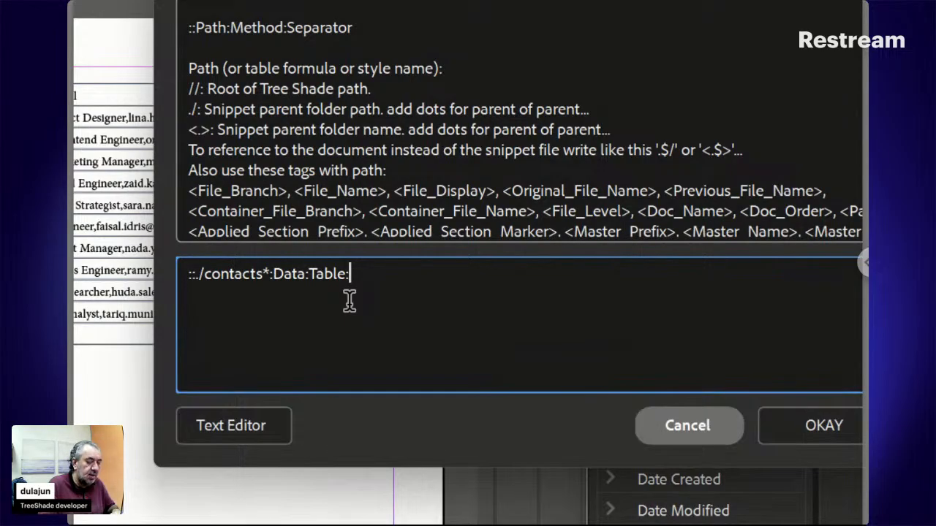
text(\n)
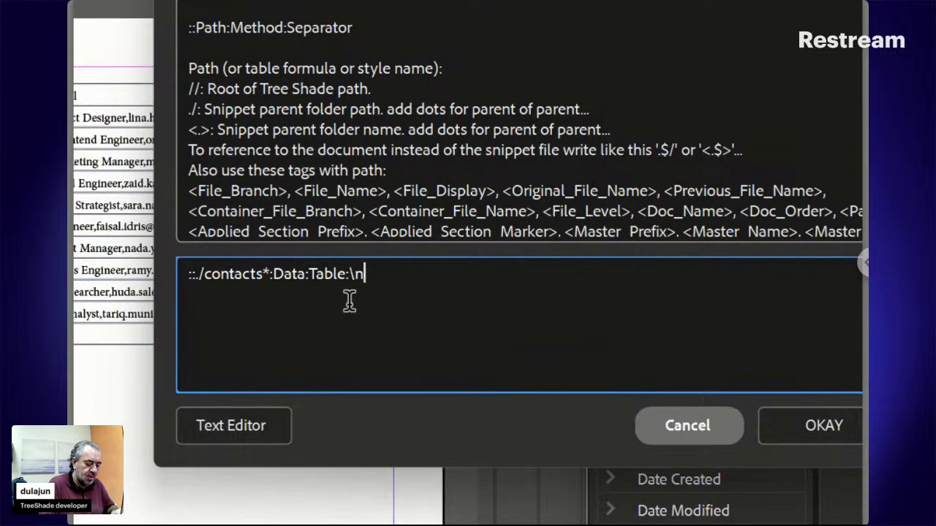
text(:,)
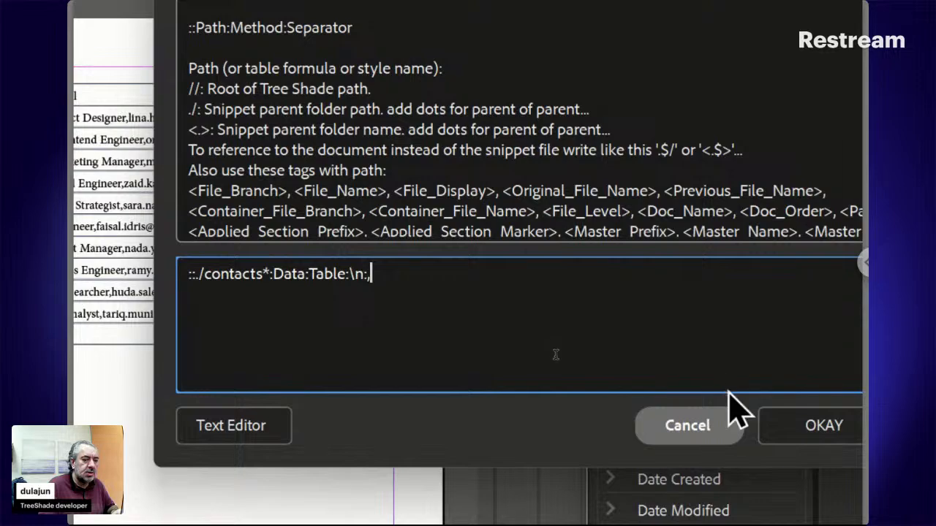
click(765, 424)
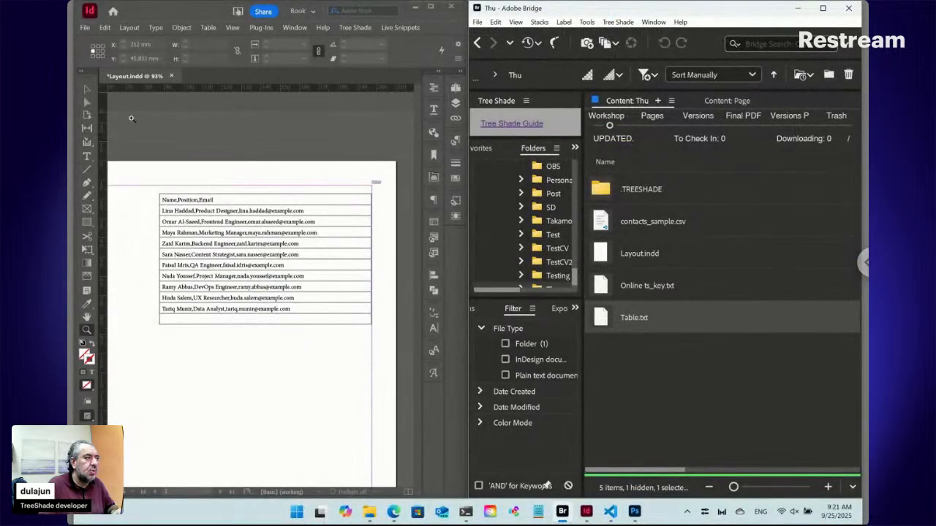
Select the small Table marker beside the placed table in InDesign and update that selected live snippet.
click(89, 91)
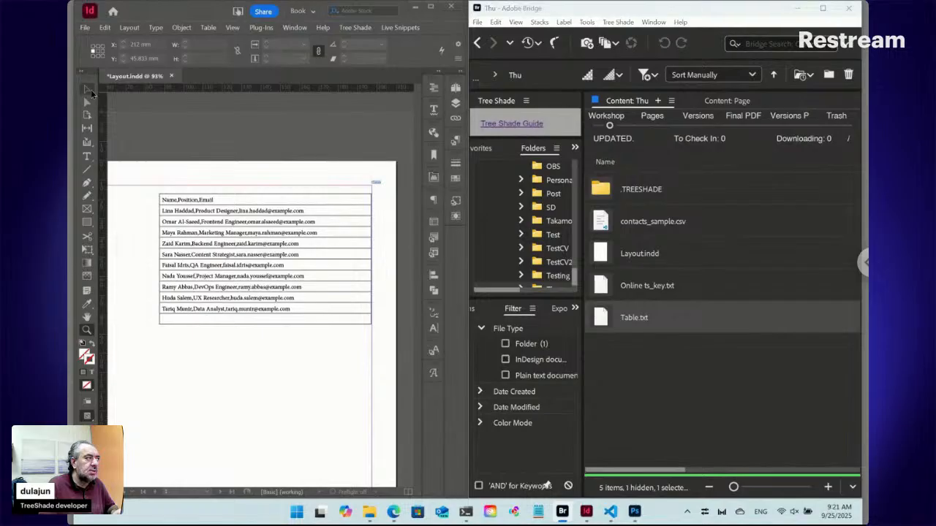
click(377, 184)
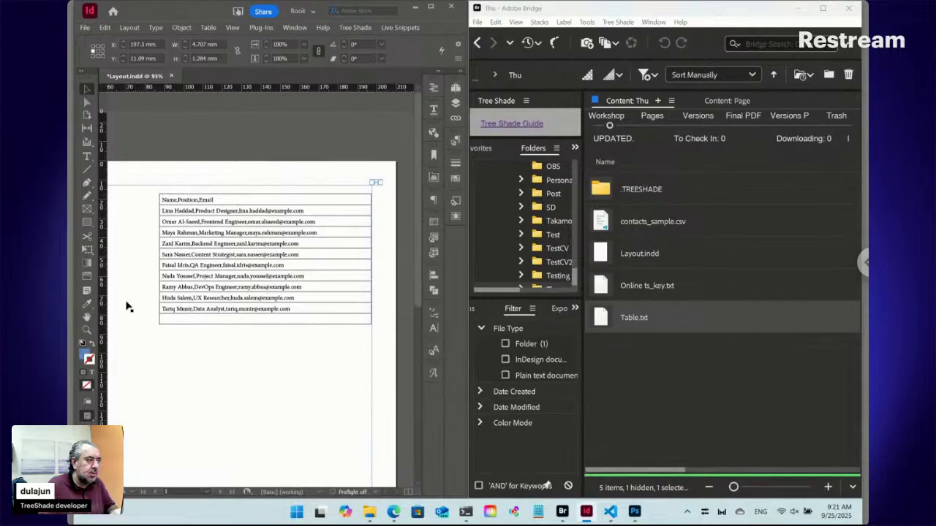
click(88, 330)
drag(330, 166, 397, 218)
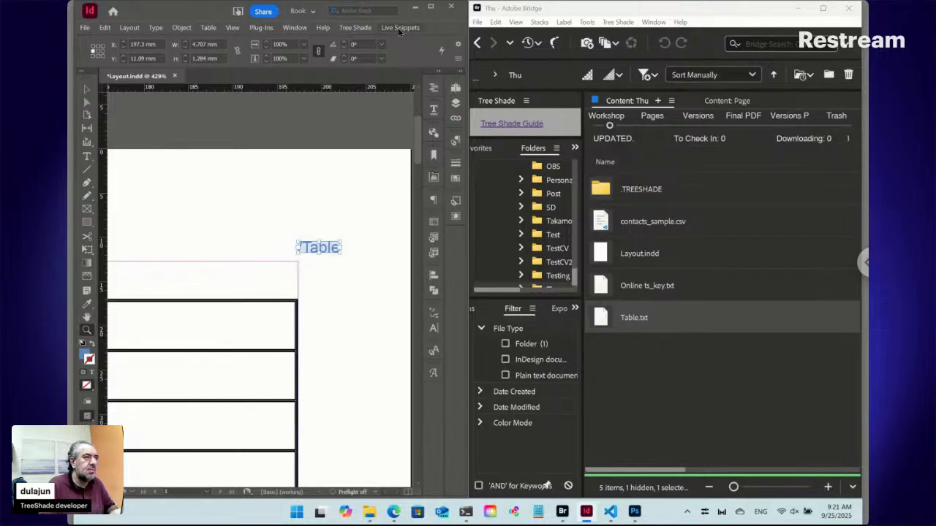
click(410, 30)
mouse_move(416, 95)
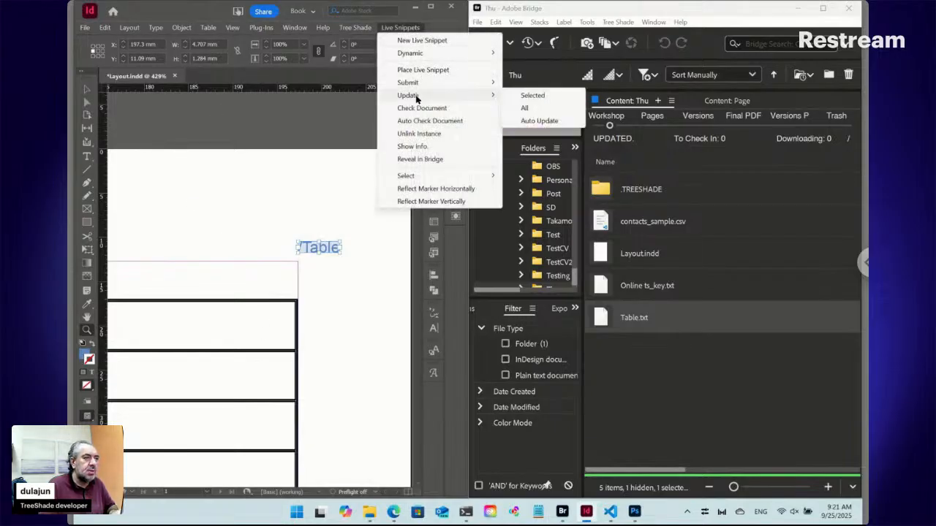
click(525, 98)
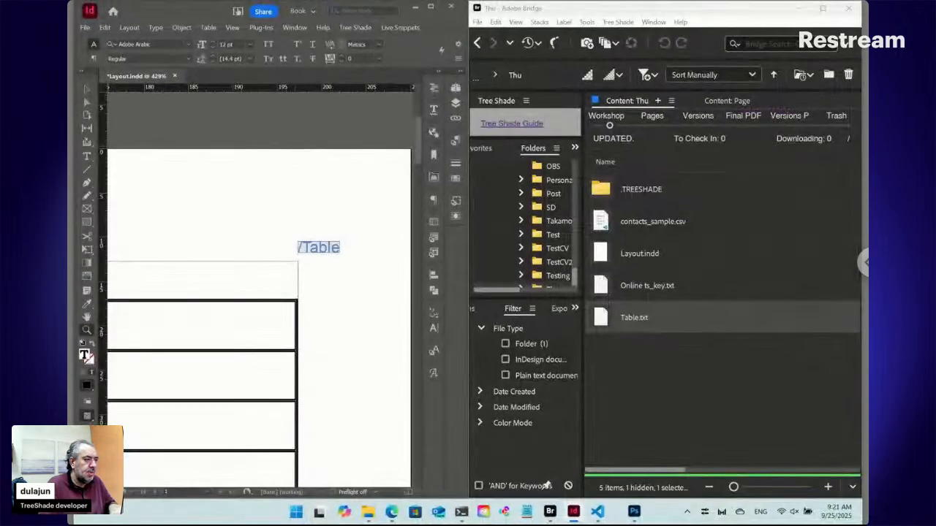
Narrow the placed table's Email column to about 80 mm and its Position column to about 45 mm.
key(ctrl+0)
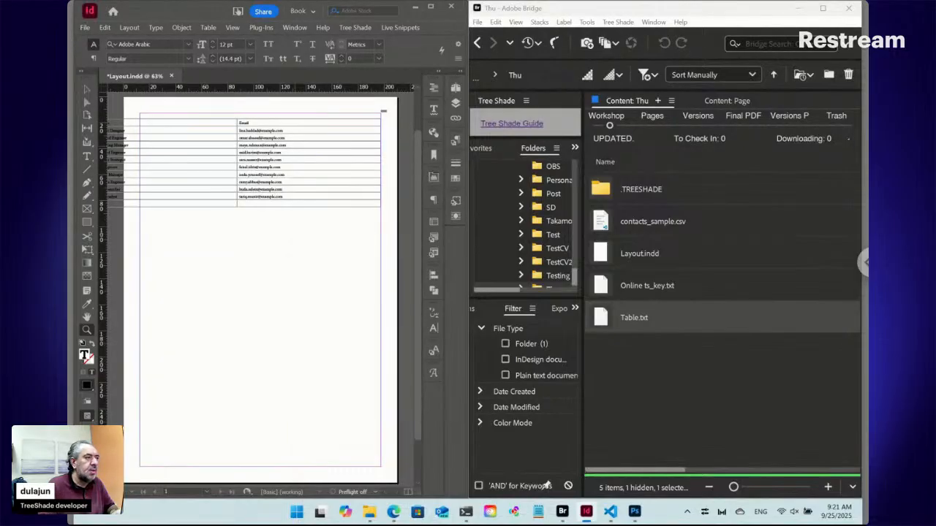
click(87, 156)
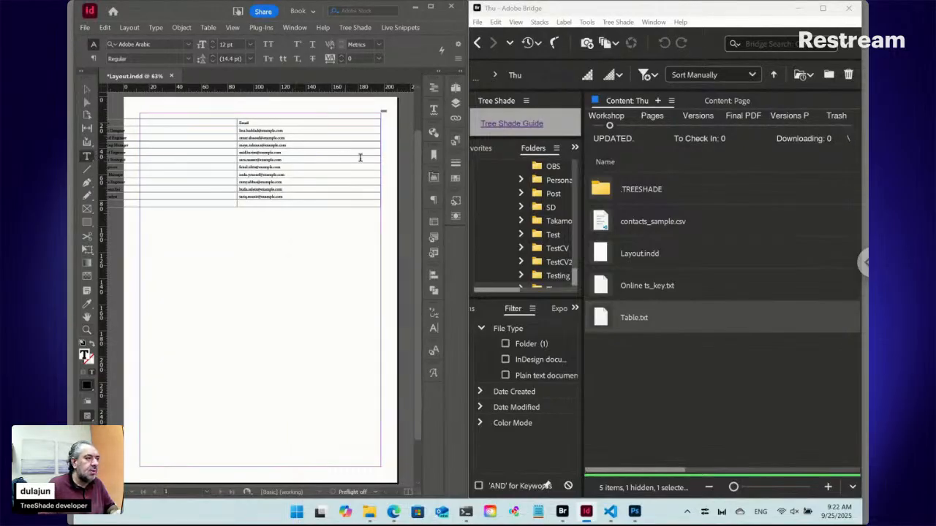
drag(380, 159, 212, 159)
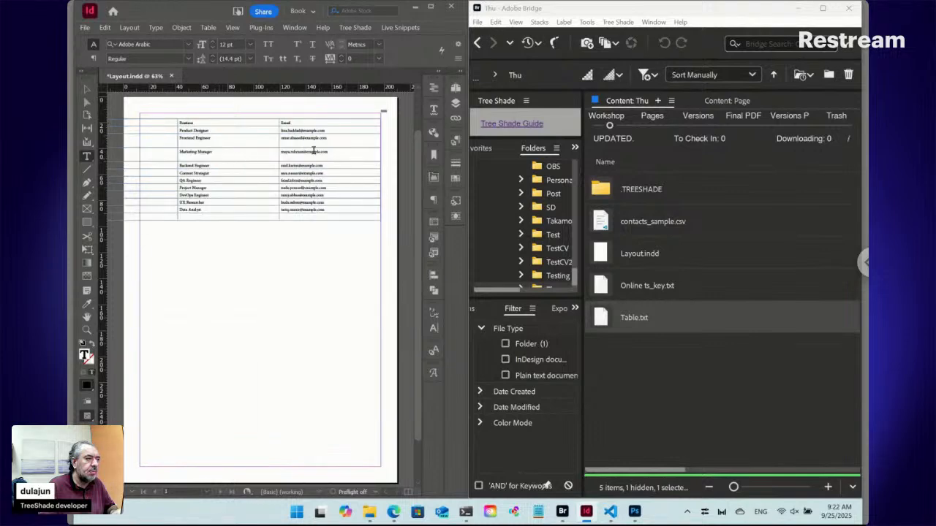
drag(279, 154, 236, 152)
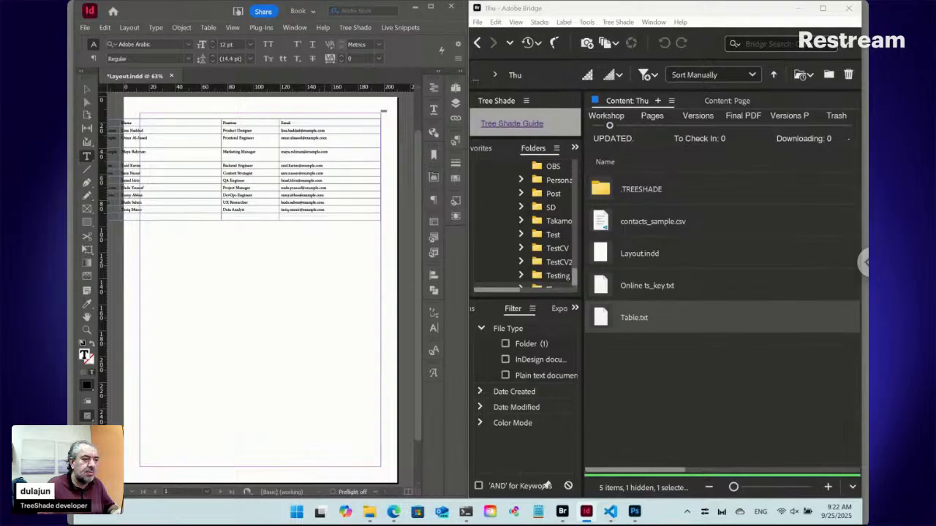
Add a second line "::100%:Width" to the Table.txt content in Bridge and save it.
double_click(604, 321)
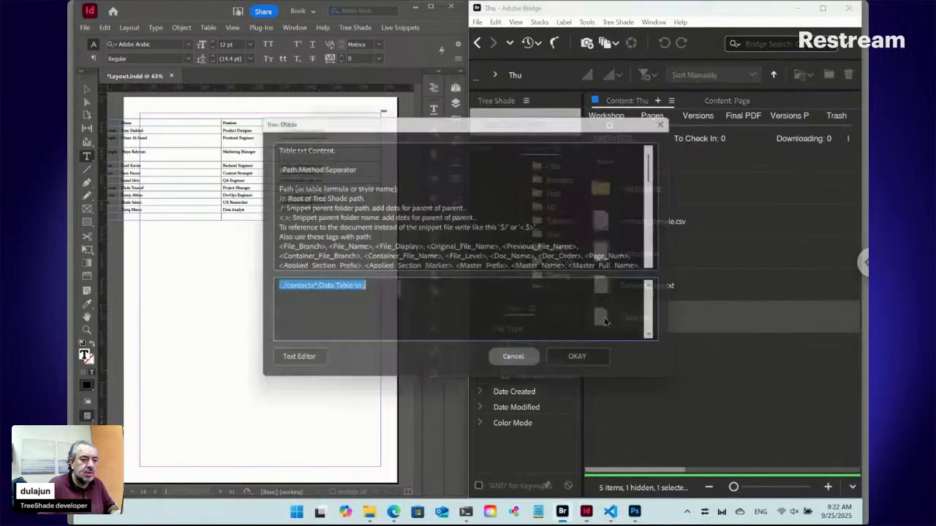
drag(545, 126, 476, 121)
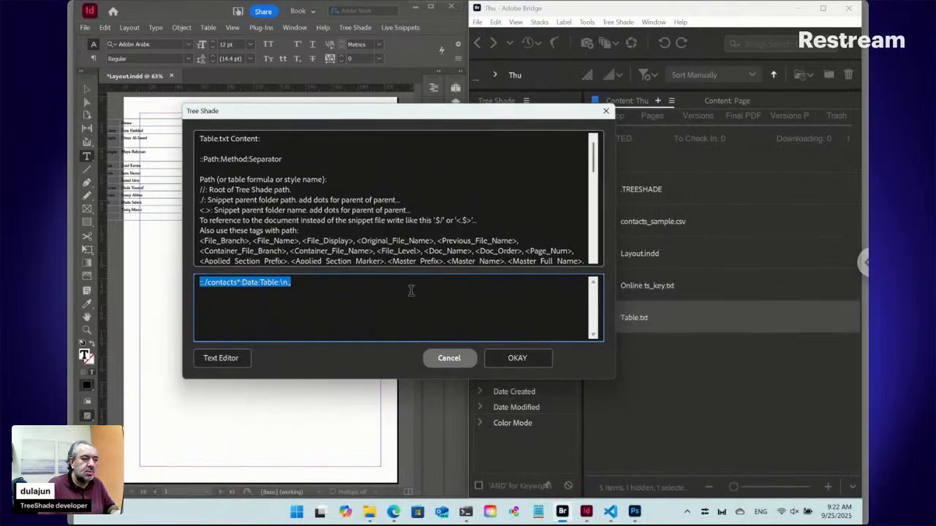
click(312, 283)
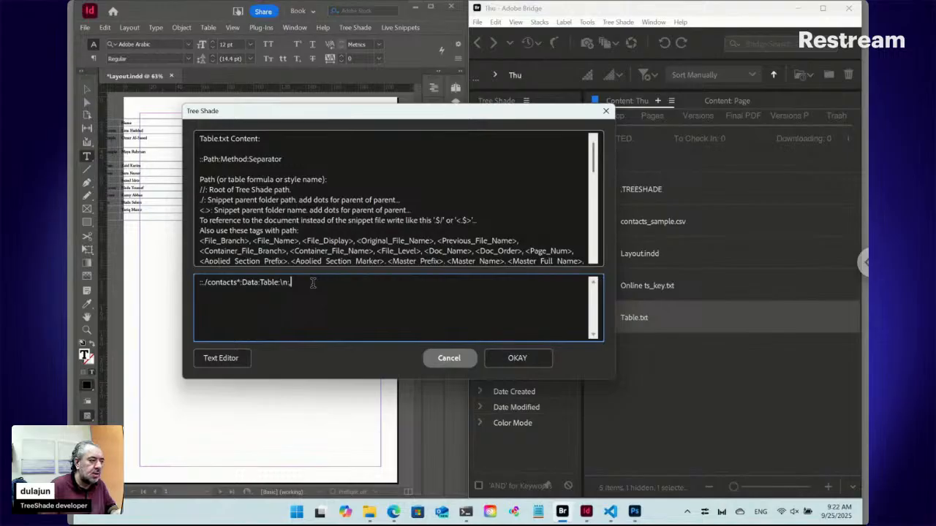
key(Return)
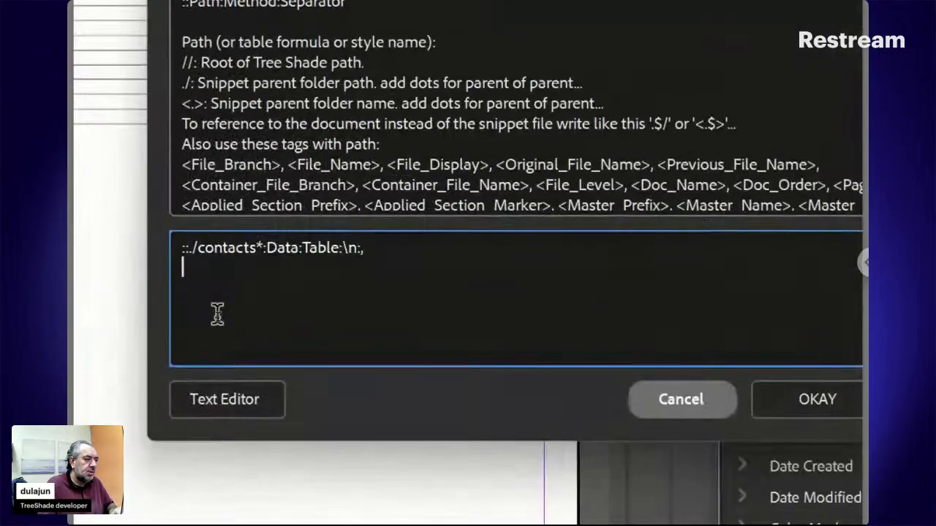
text(::)
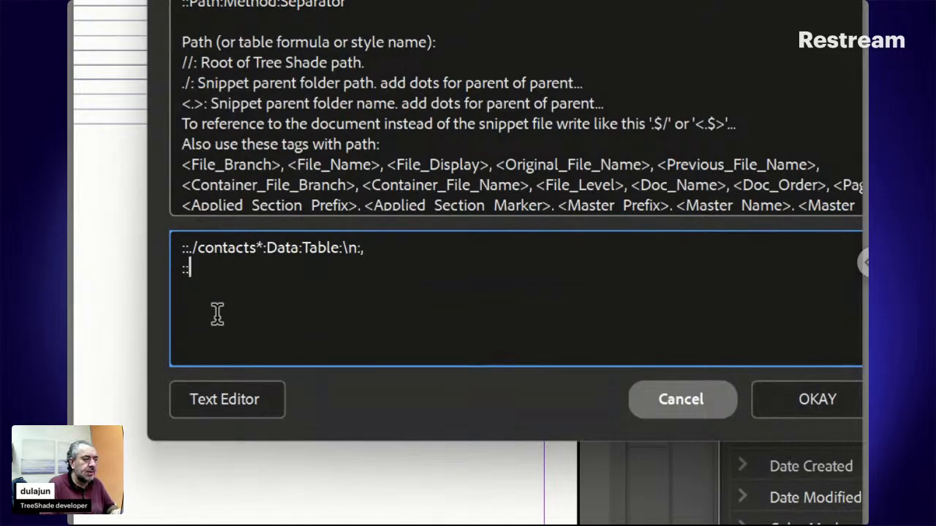
text(100%)
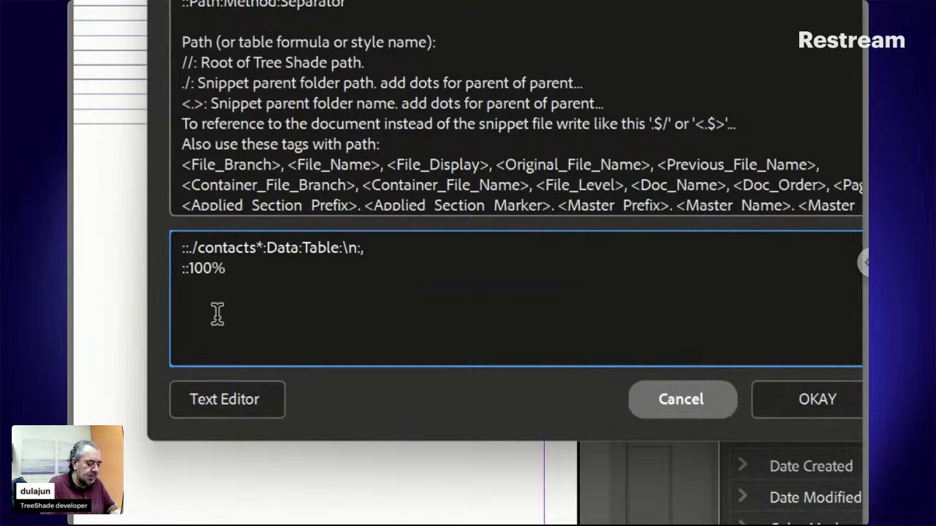
text(:Width)
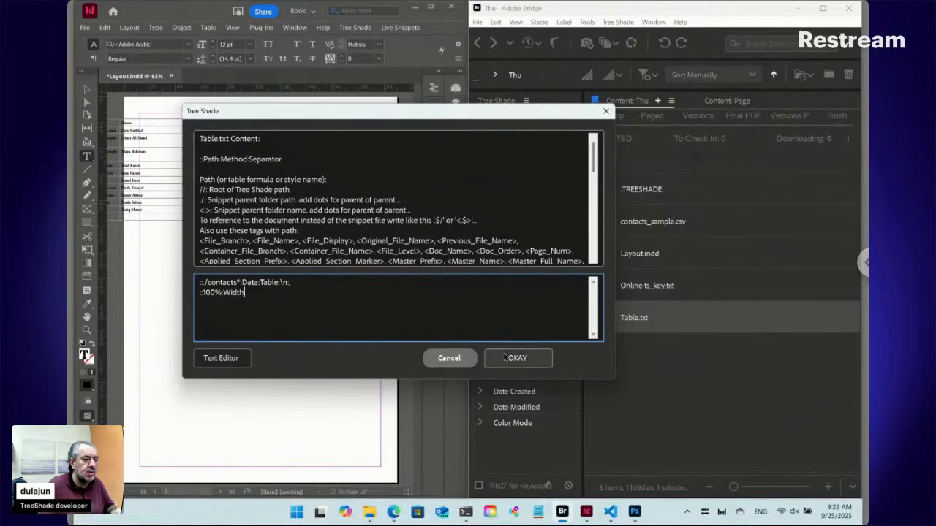
click(506, 357)
Update the table's live snippet in InDesign to apply the 100% width line.
click(349, 130)
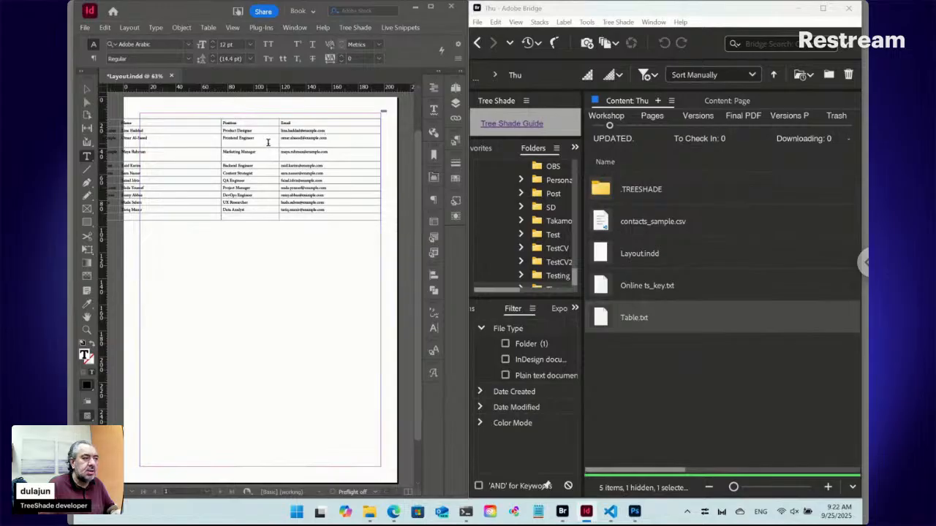
click(359, 115)
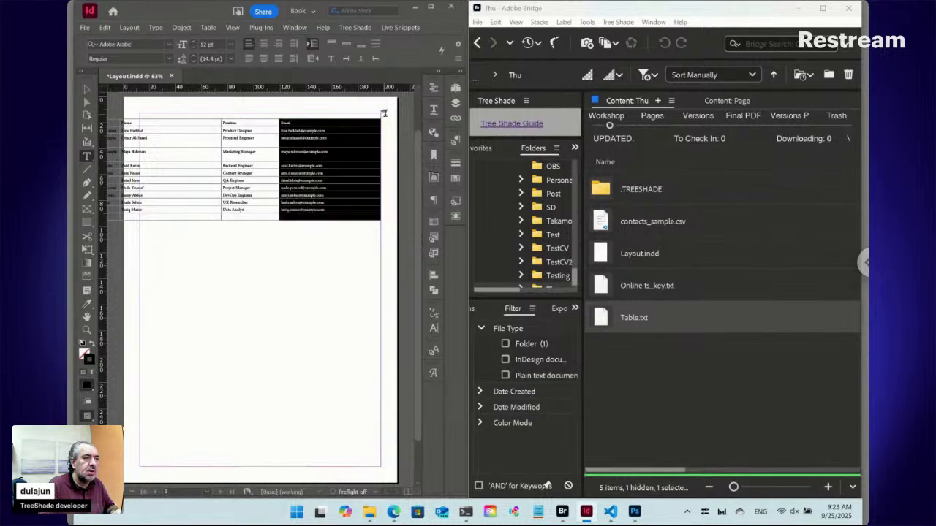
click(384, 112)
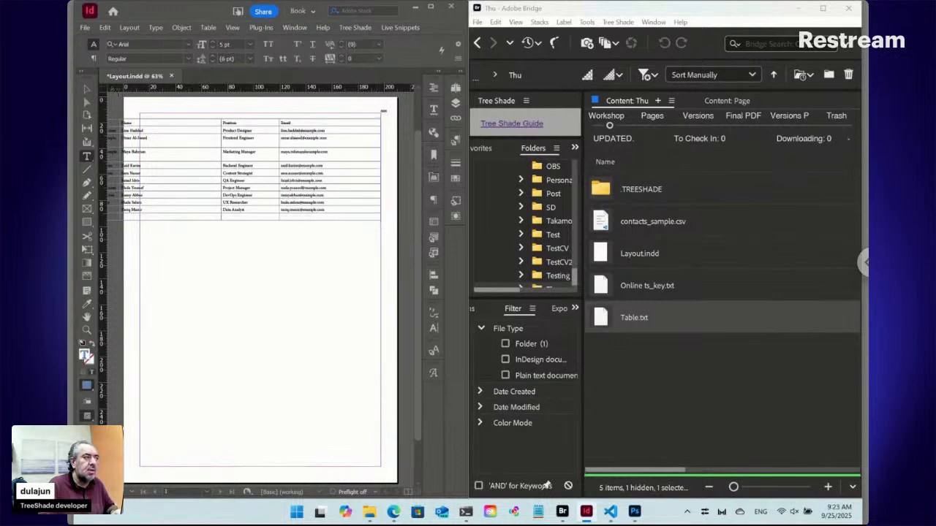
click(87, 89)
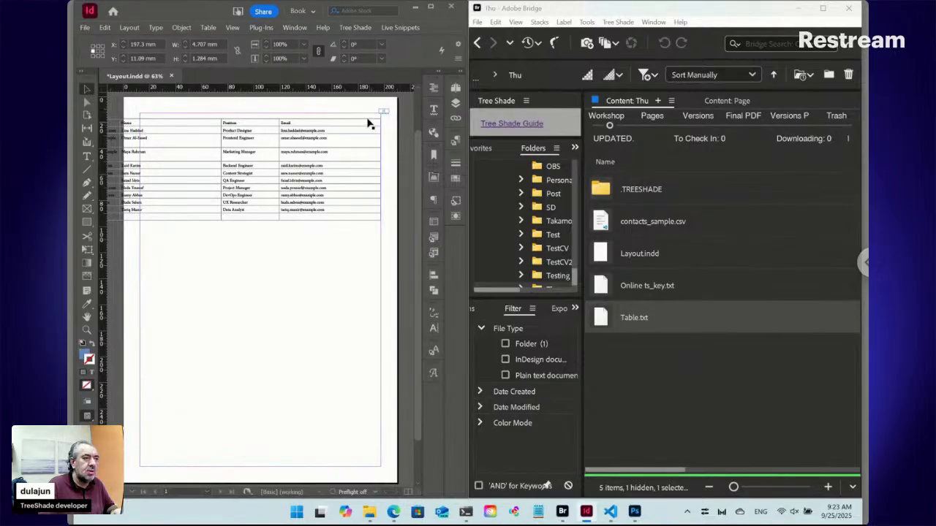
click(413, 28)
mouse_move(416, 101)
click(520, 100)
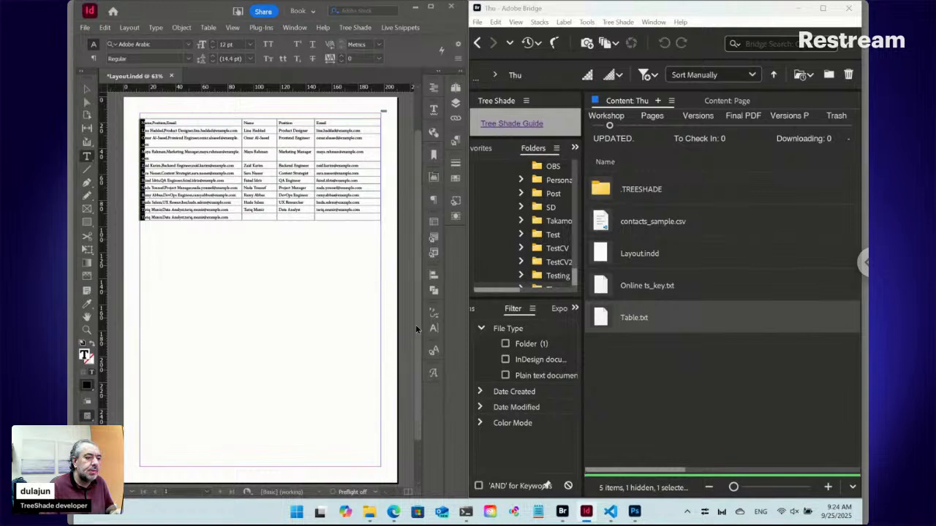
Add column proportions to the width line of Table.txt in Bridge so it reads "::100%|50%,20%,15%,15%:Width", and save it.
double_click(604, 319)
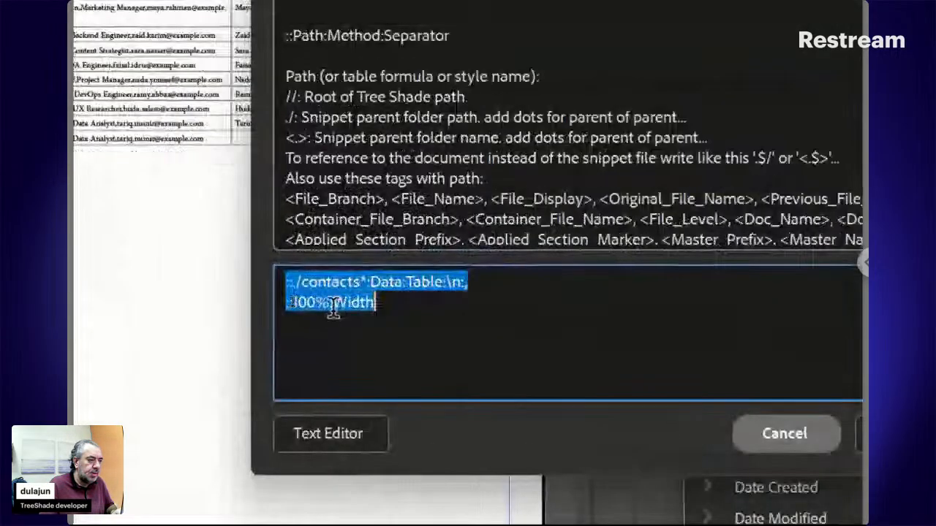
click(317, 302)
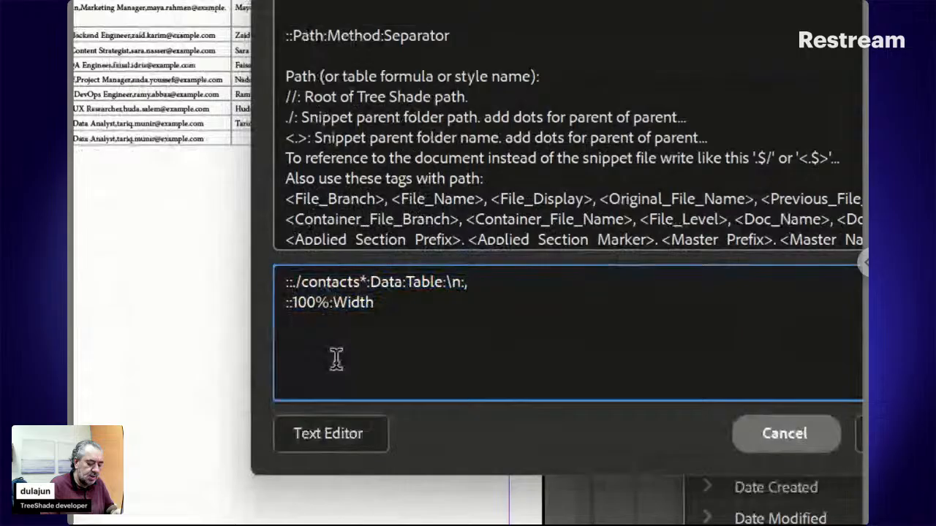
text(:)
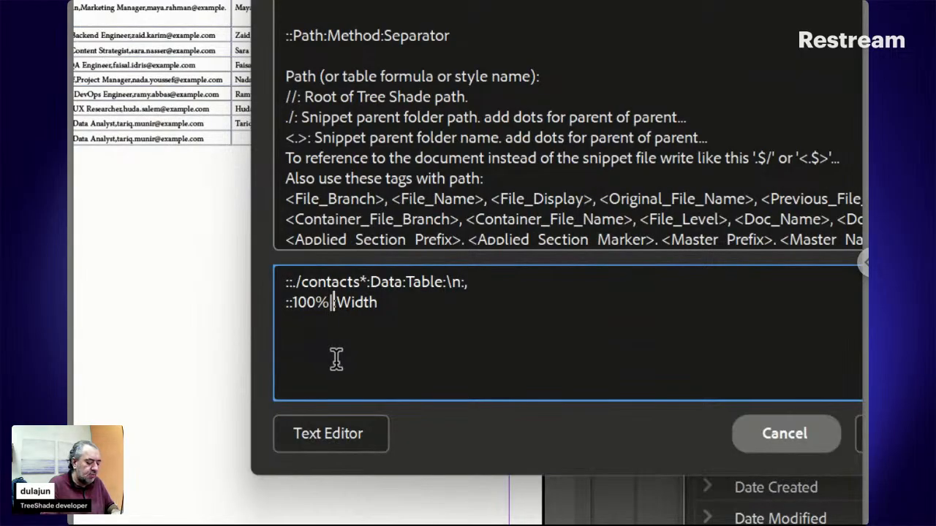
text(|50)
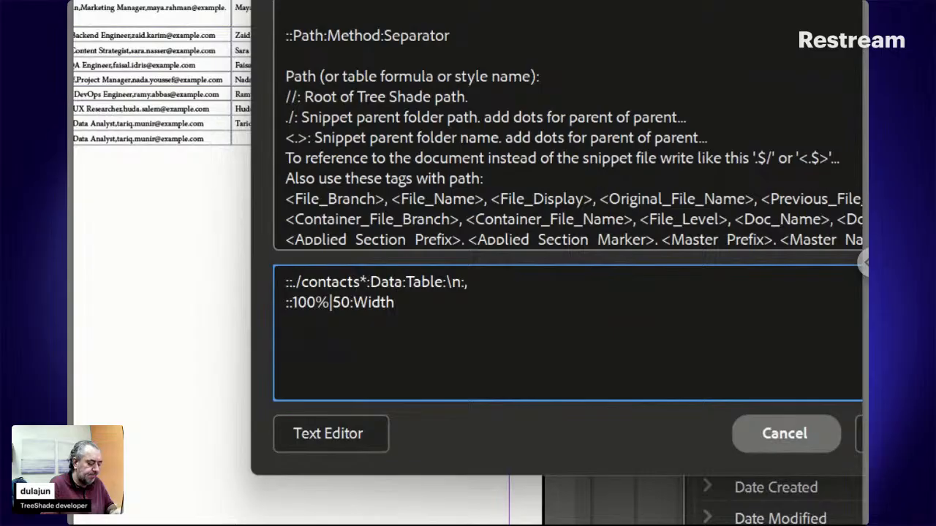
text(%)
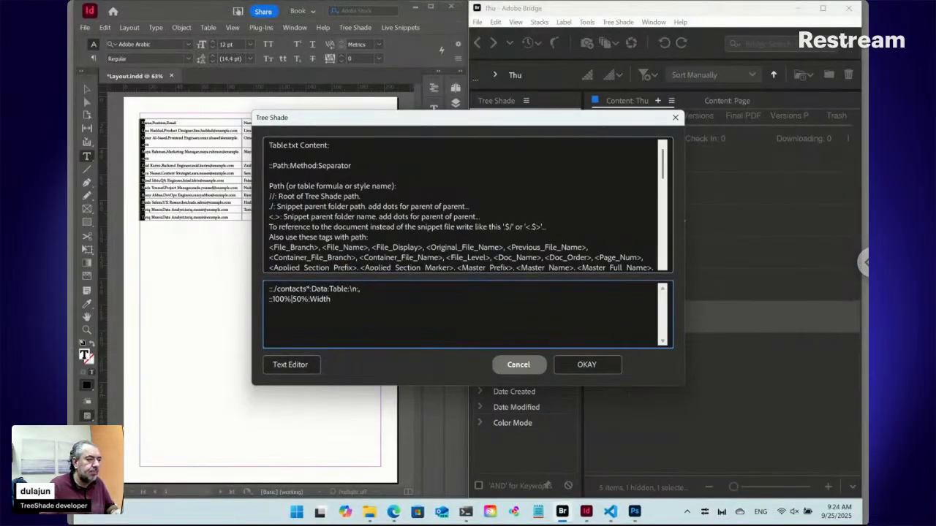
text(,)
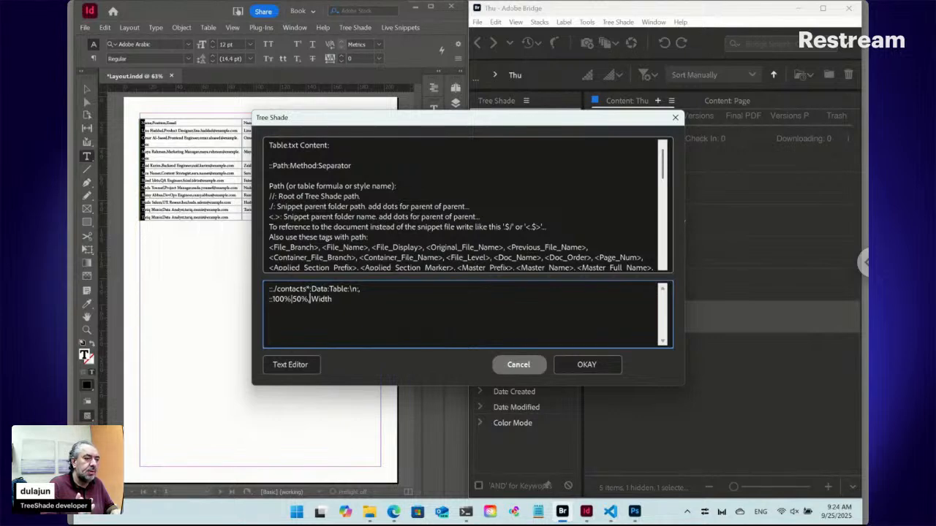
text(20%)
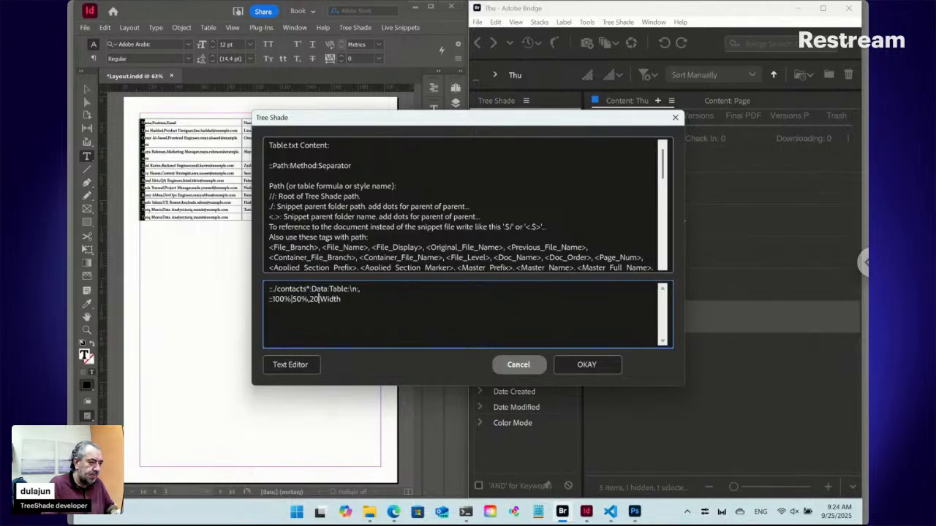
text(,)
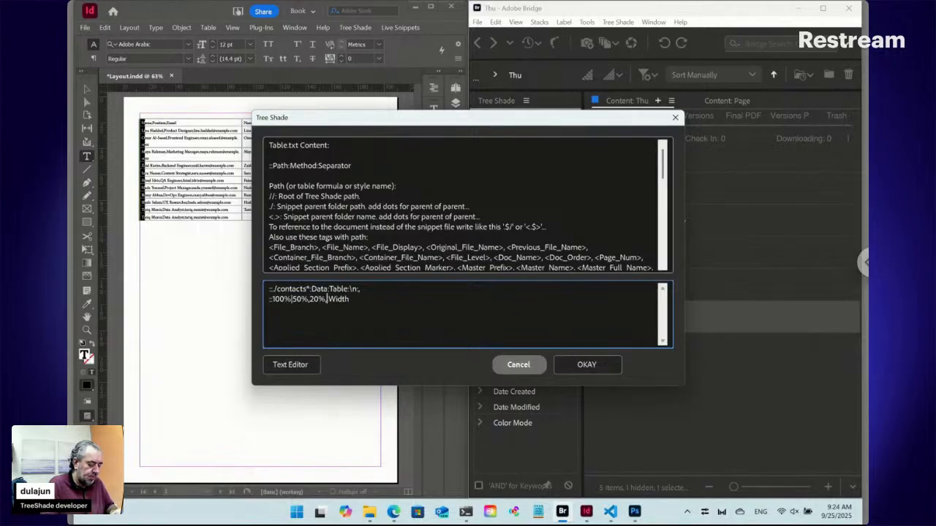
text(20)
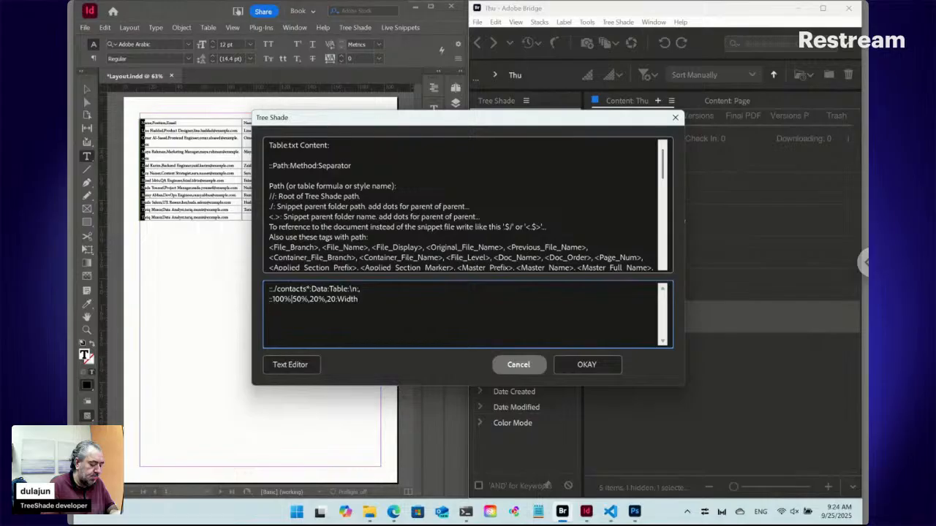
key(BackSpace)
key(BackSpace)
text(15%,15)
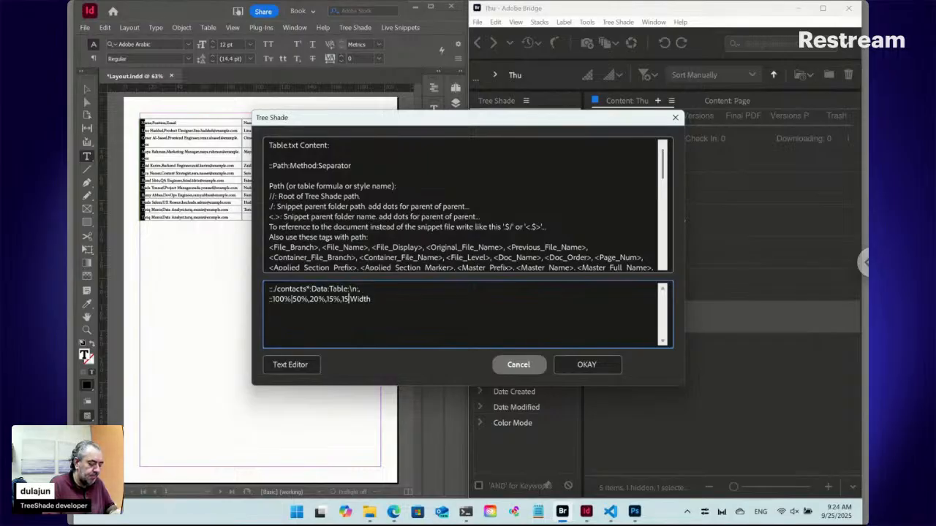
text(%)
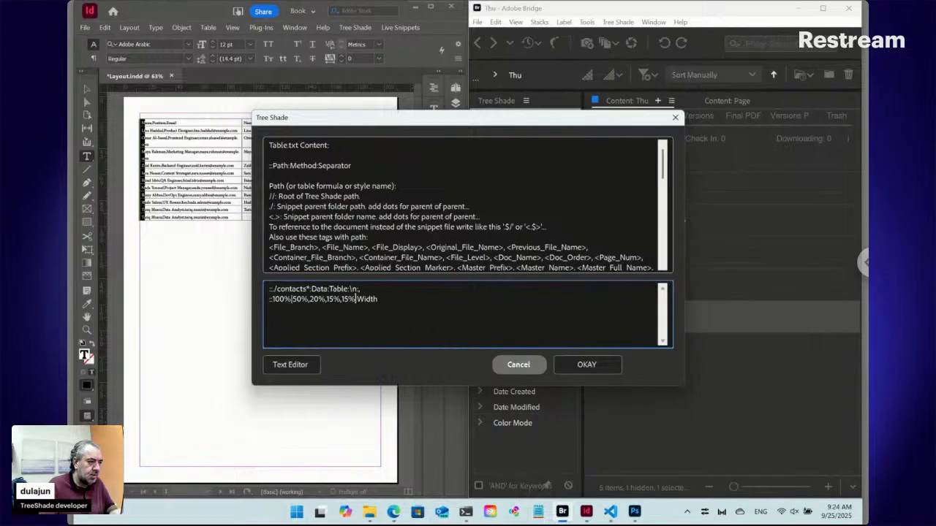
click(587, 364)
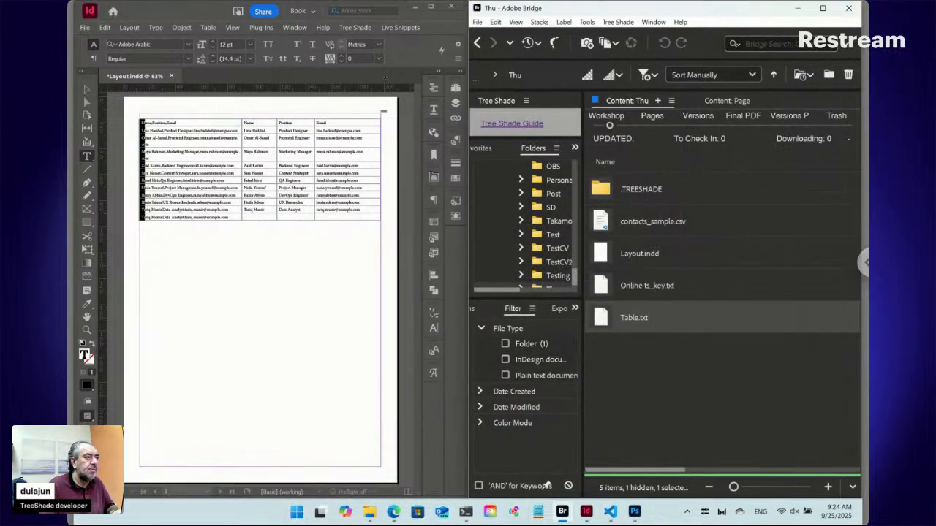
Update the selected live snippet in the InDesign layout to apply the 50%, 20%, 15%, 15% column proportions.
click(354, 130)
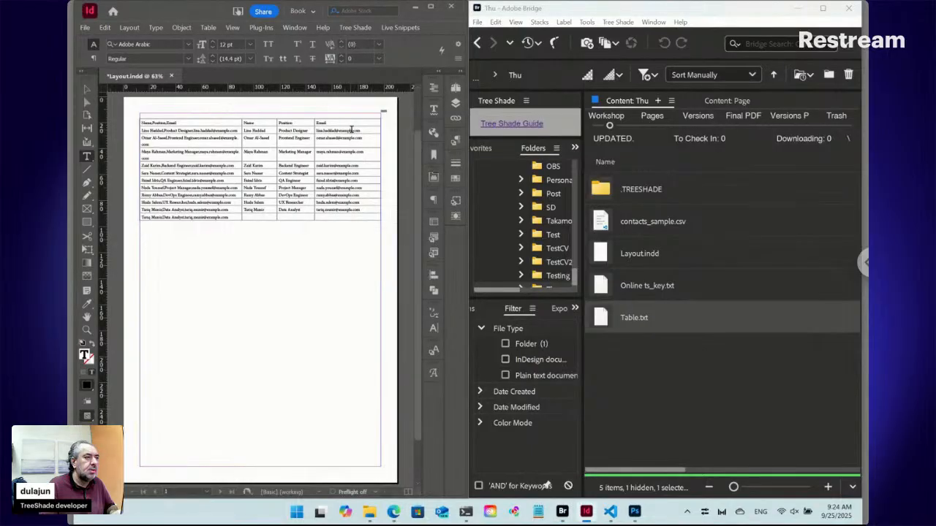
click(400, 27)
mouse_move(428, 97)
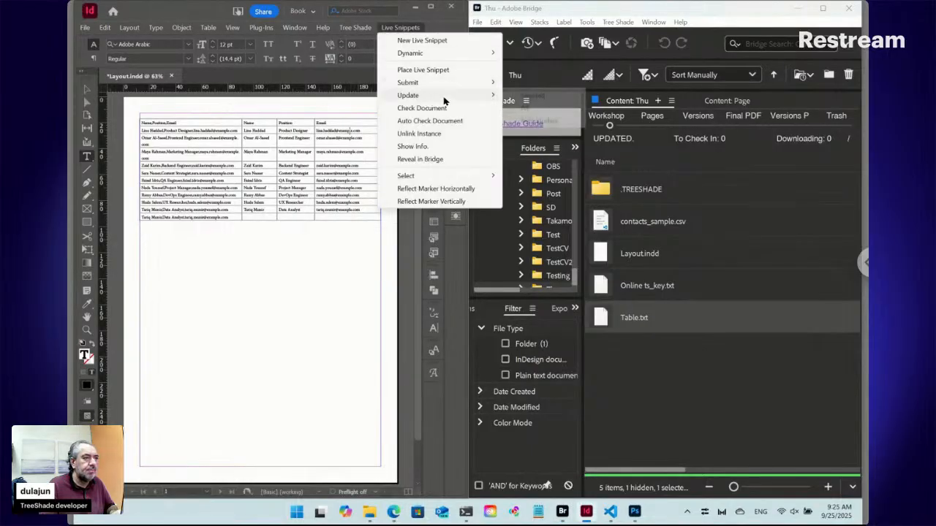
click(531, 96)
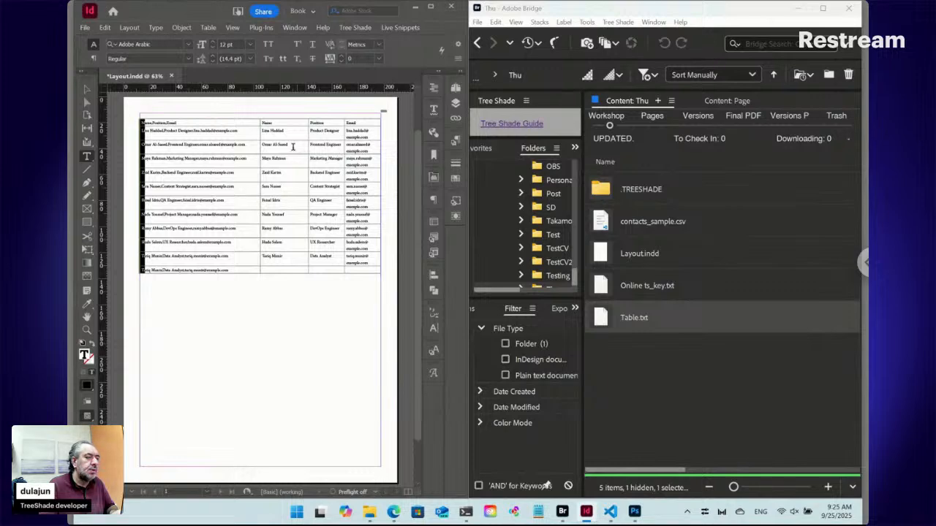
Select the table's columns one after another to compare their relative widths.
click(250, 115)
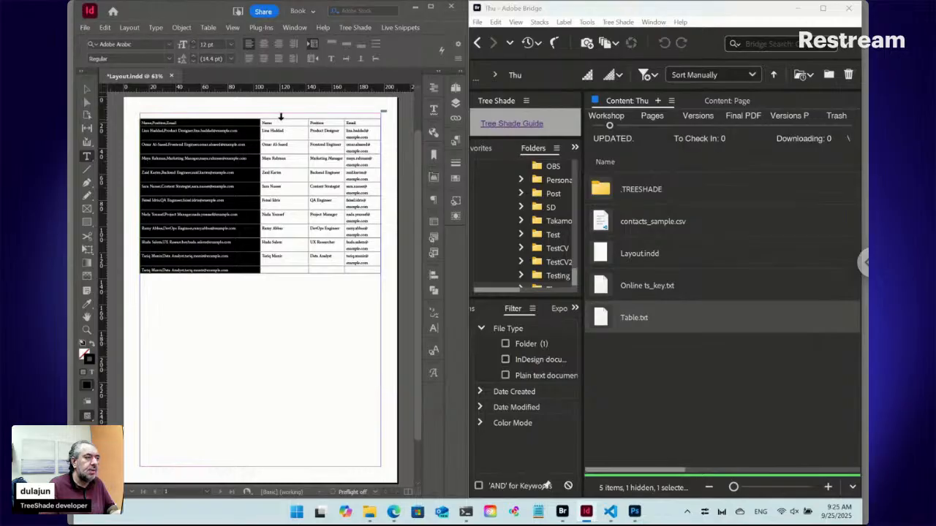
click(280, 115)
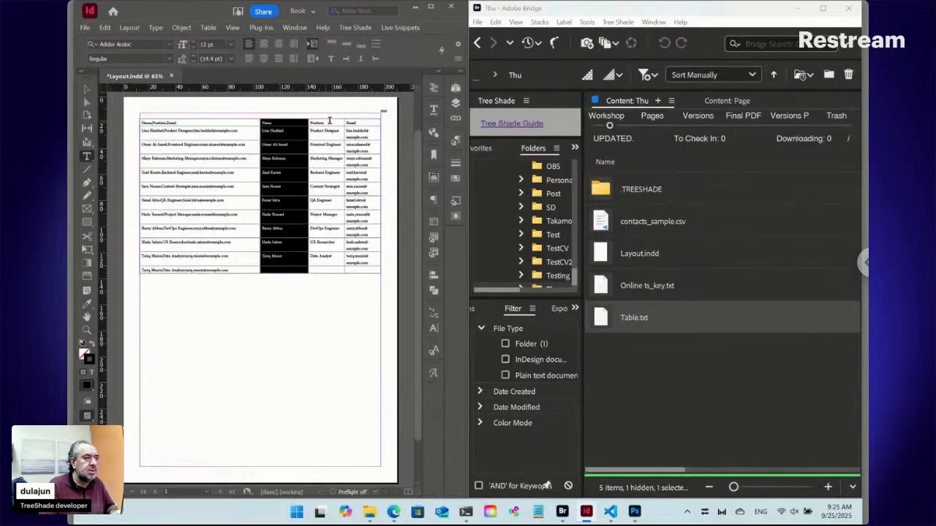
mouse_move(333, 117)
mouse_down()
mouse_move(358, 117)
mouse_move(332, 115)
mouse_up()
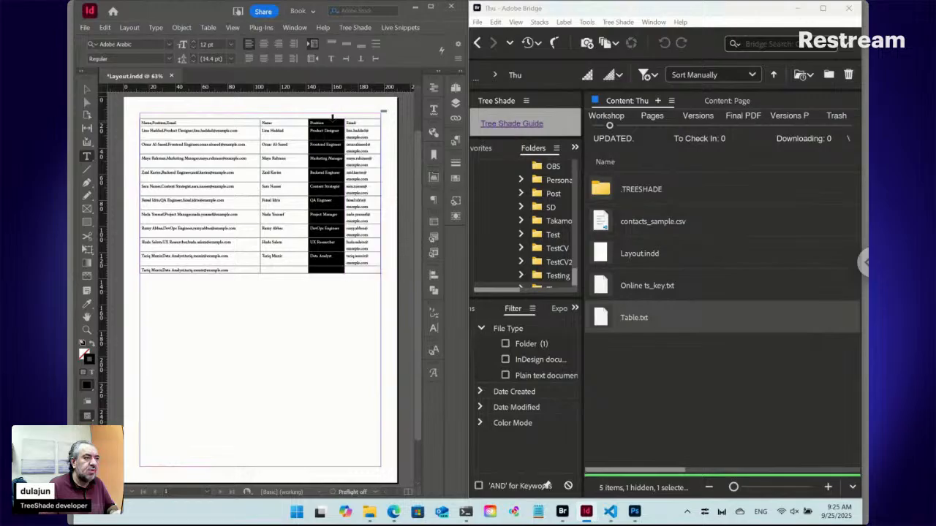
click(344, 117)
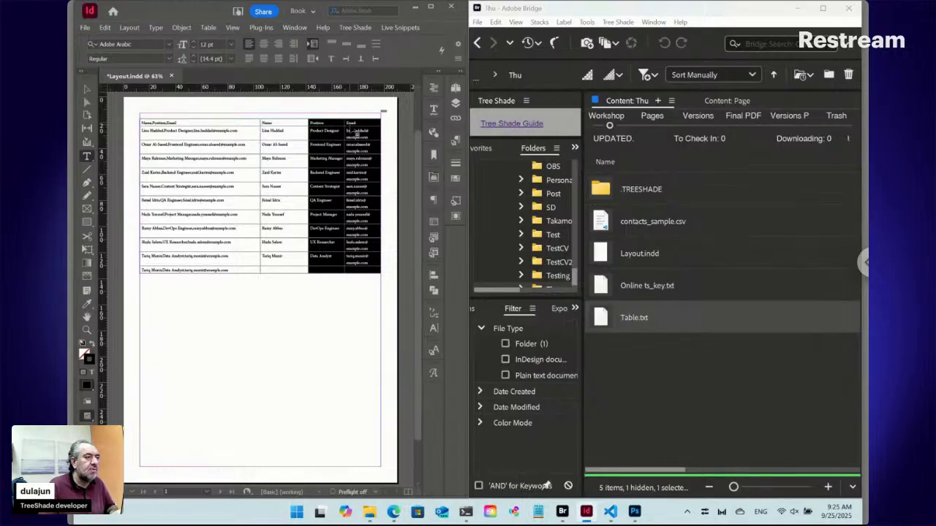
Reopen the Table.txt content in Bridge and set the first column's proportion to 40%.
click(606, 320)
double_click(605, 320)
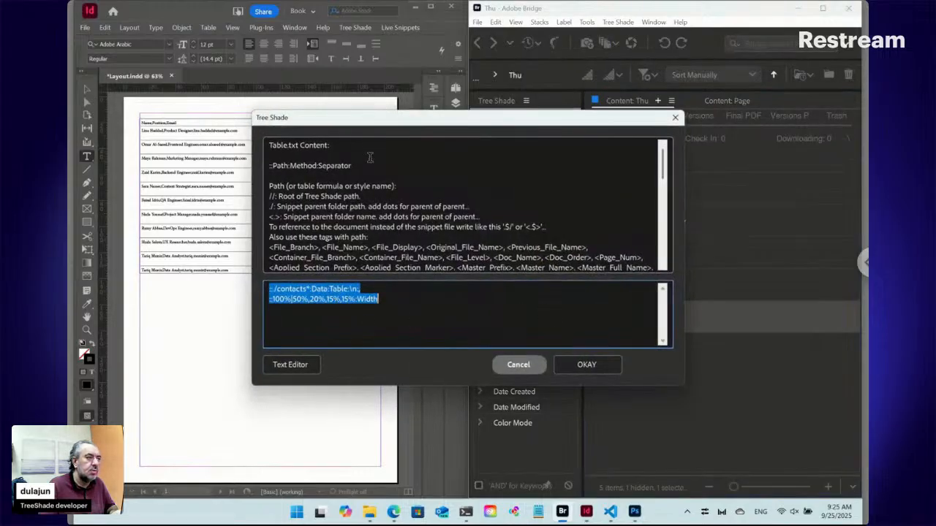
drag(366, 121, 510, 128)
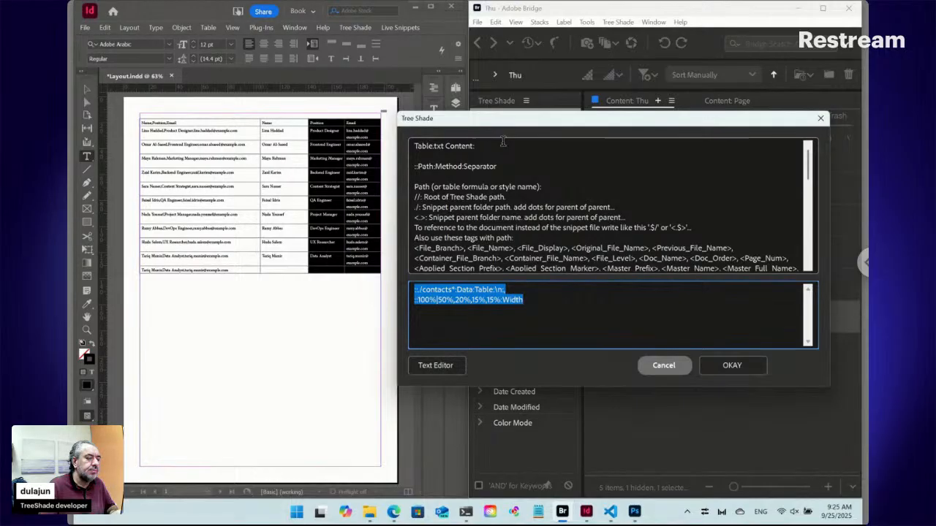
click(438, 301)
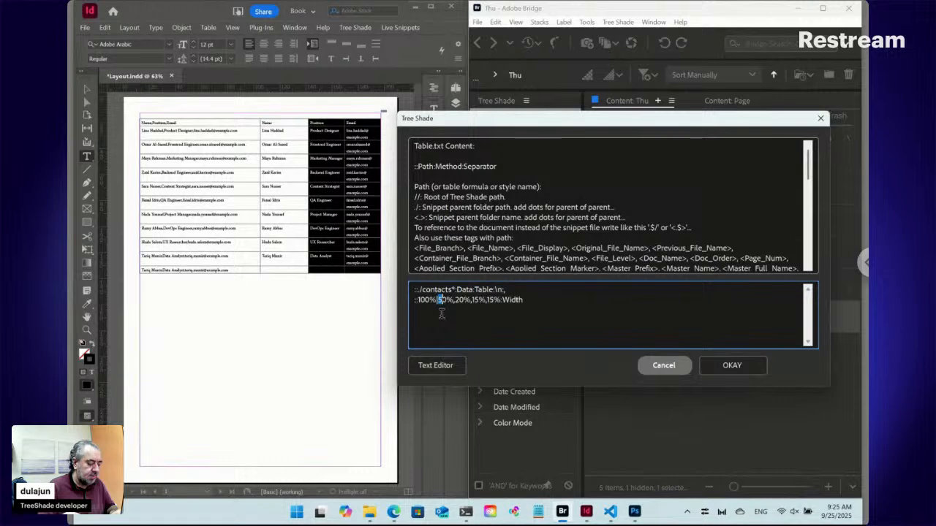
key(Delete)
text(4)
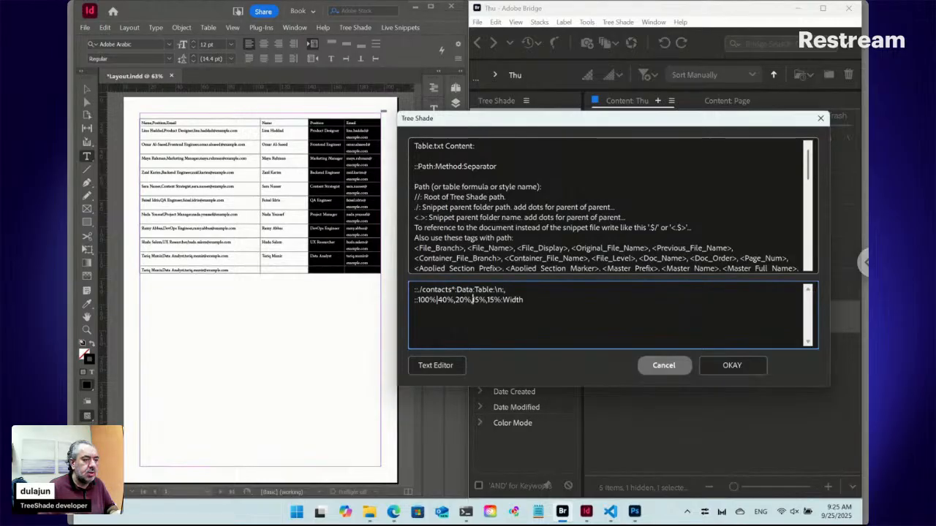
Set both the second and third column proportions in the width line to 15%.
drag(473, 300, 481, 301)
text(20)
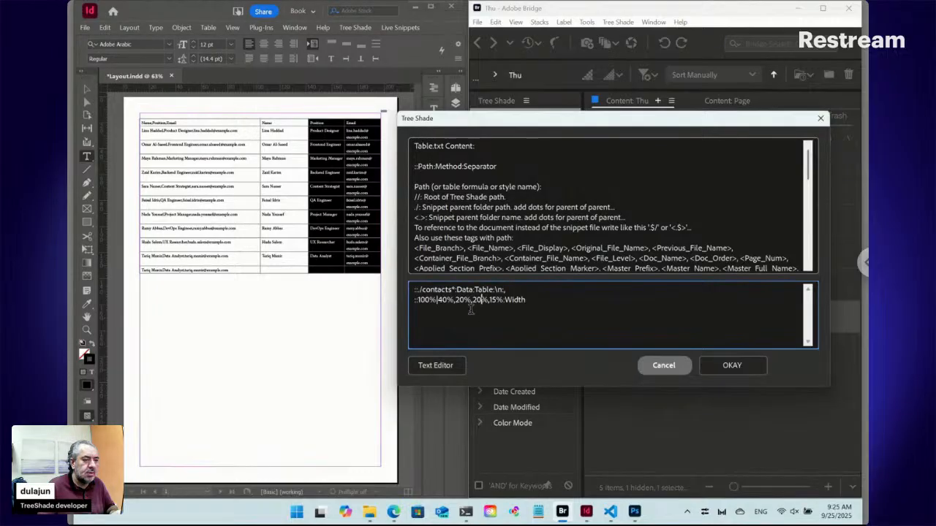
double_click(459, 300)
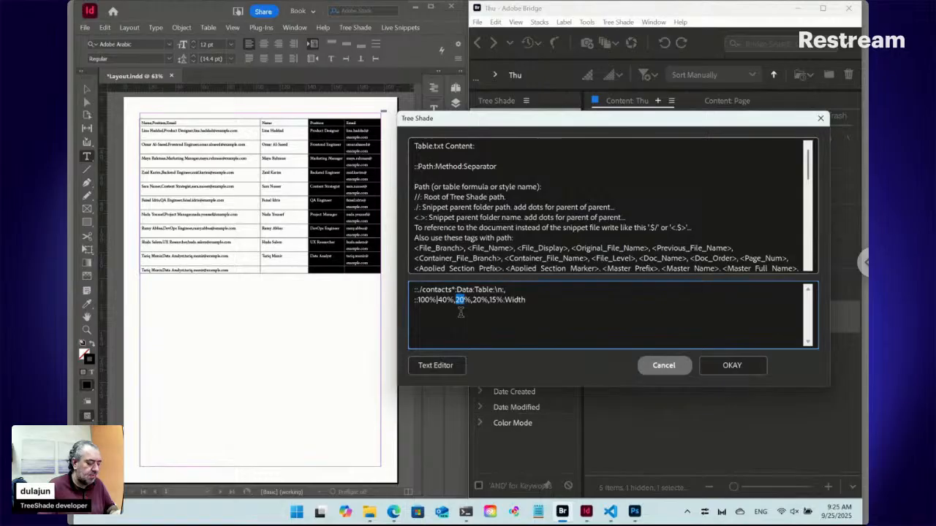
text(15)
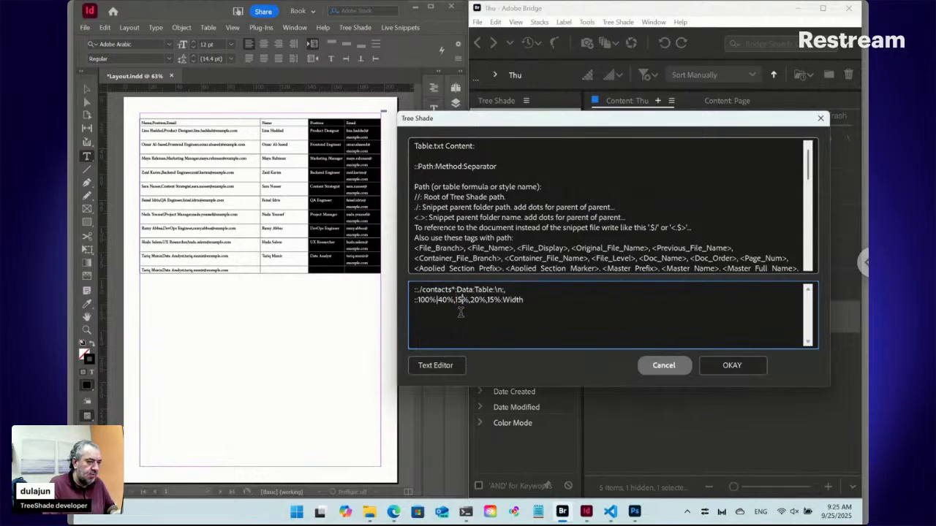
key(shift+Right)
key(shift+Right)
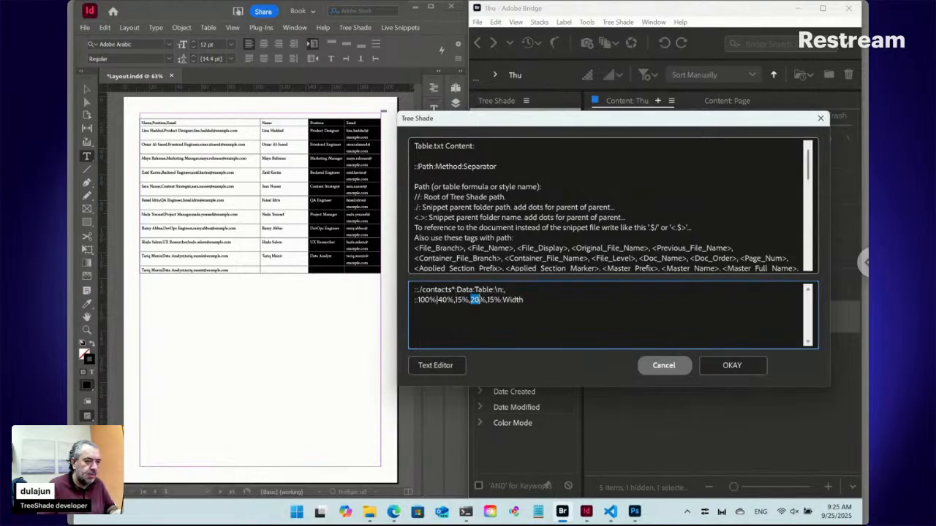
text(15)
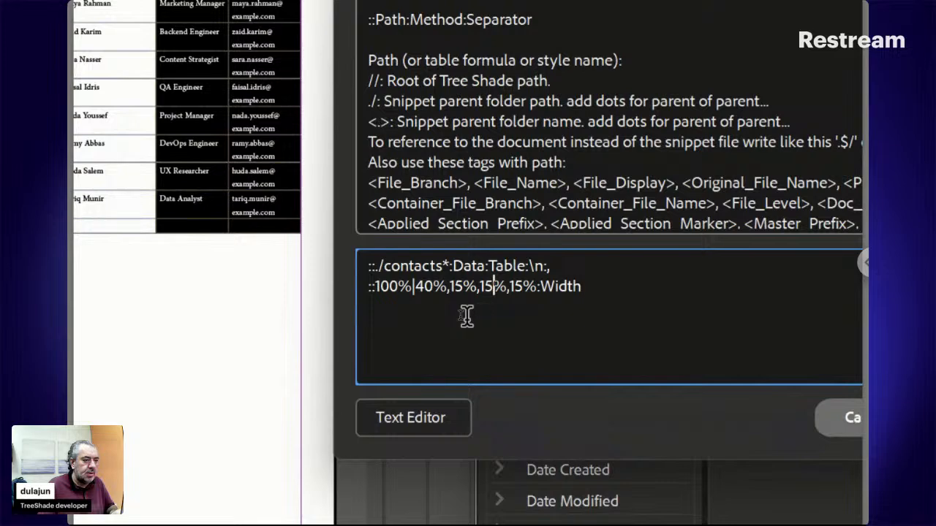
Set the last column's proportion to 30% so the line reads "::100%|40%,15%,15%,30%:Width", and save Table.txt.
click(512, 288)
key(shift+Right)
key(shift+Right)
text(30)
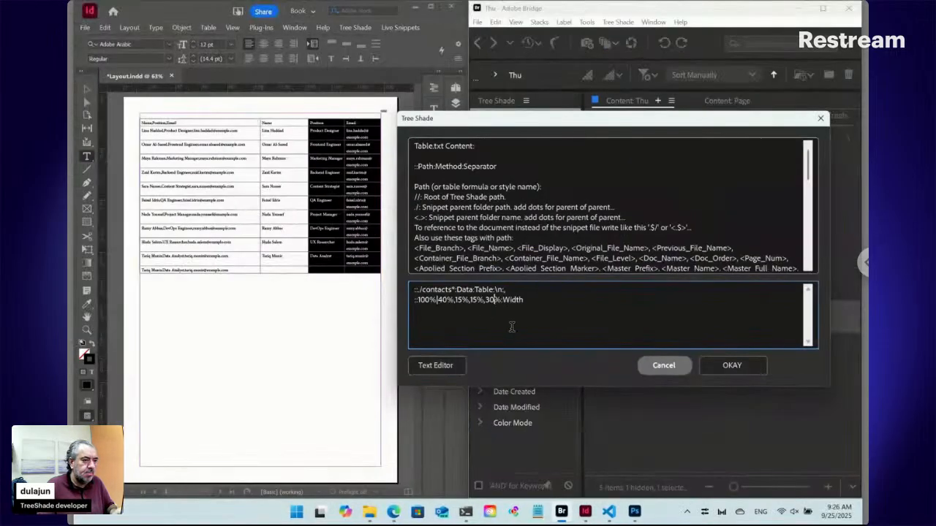
click(731, 365)
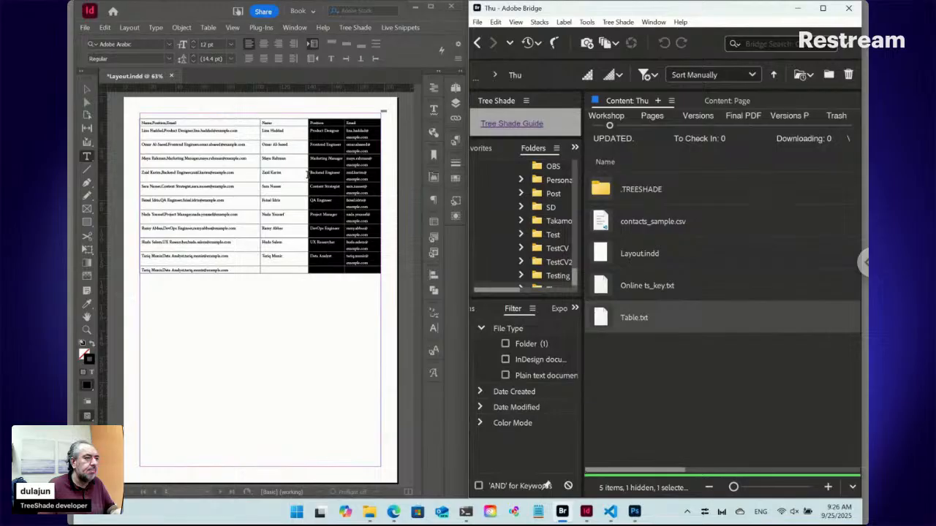
Update the table's live snippet in InDesign to apply the 40%, 15%, 15%, 30% proportions.
click(322, 166)
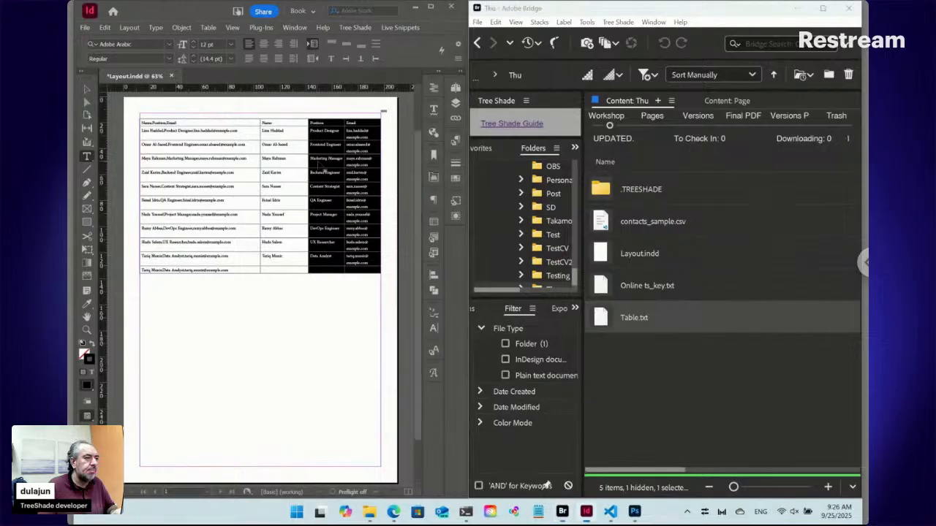
click(401, 27)
mouse_move(432, 95)
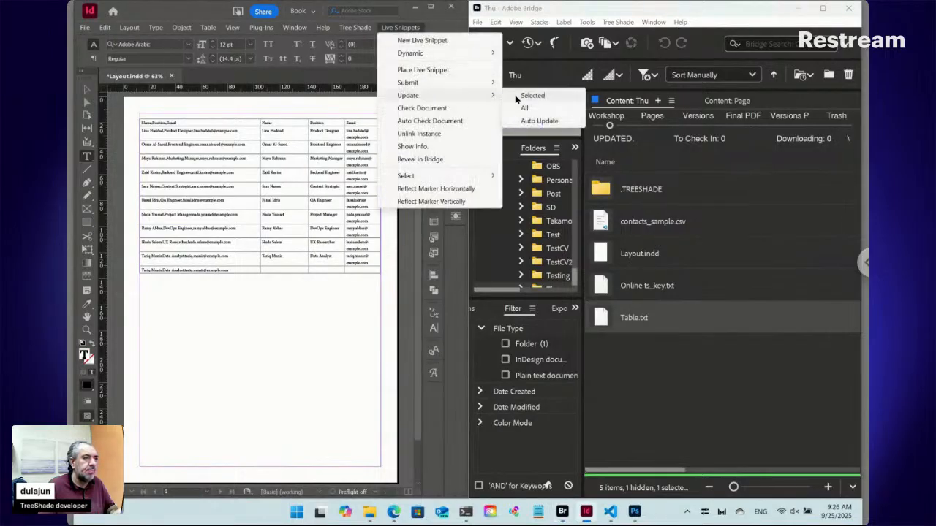
click(515, 97)
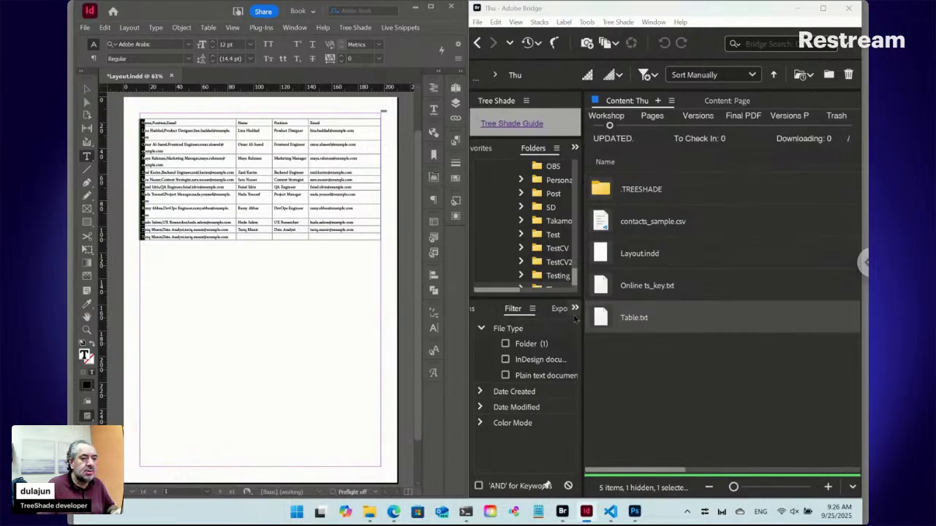
Create a new TreeShade text snippet file named Cell in the Thu folder in Bridge.
click(620, 348)
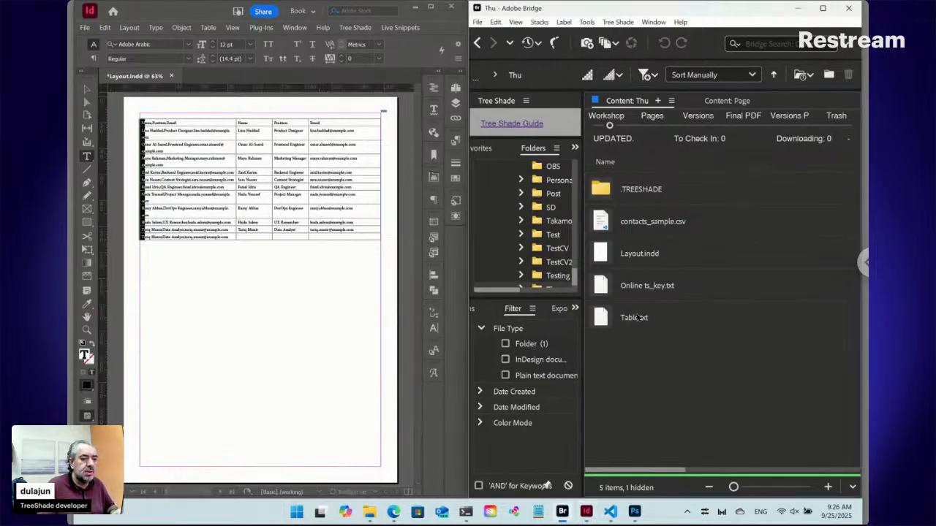
click(619, 23)
mouse_move(627, 34)
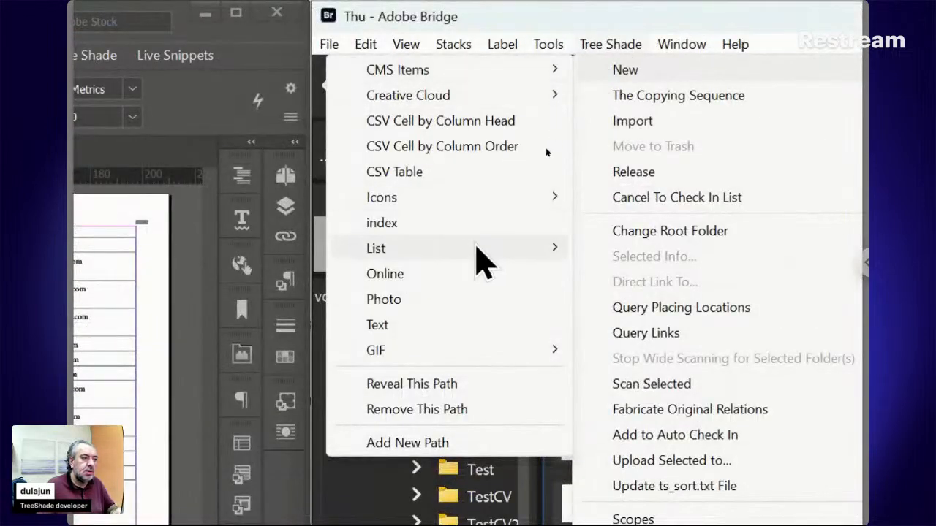
click(468, 325)
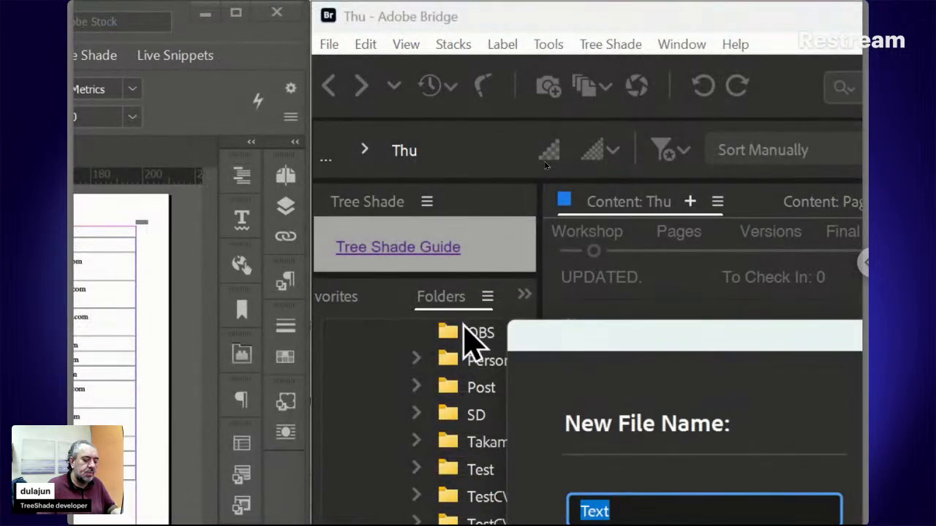
text(Cell)
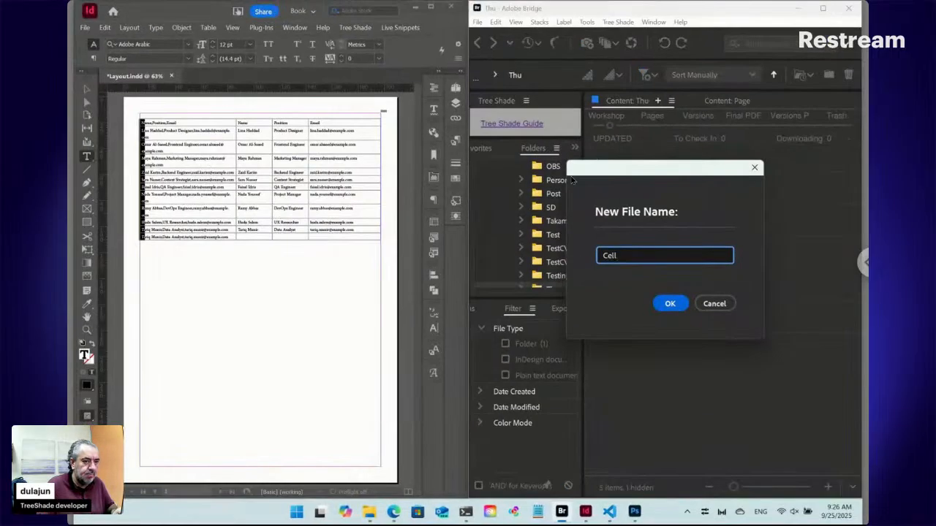
click(682, 305)
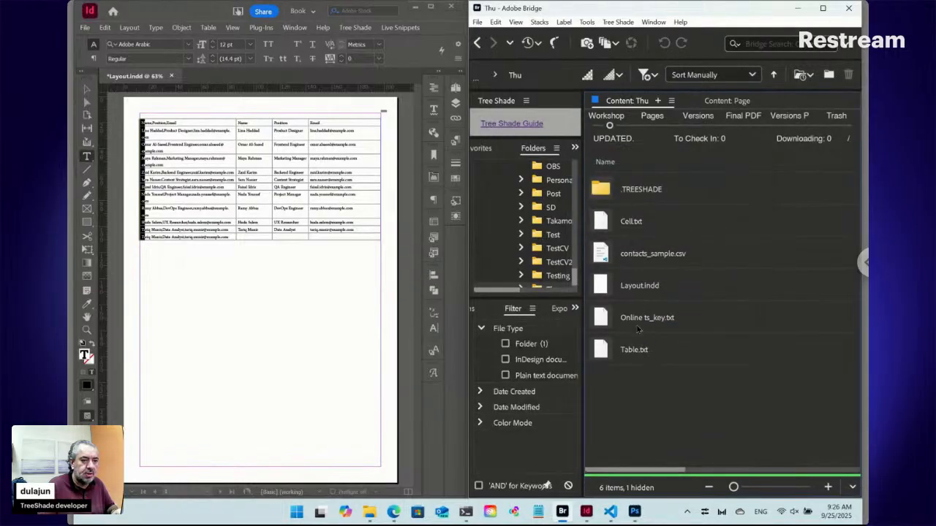
Replace the placeholder content of Cell.txt with "::" and save it.
click(633, 227)
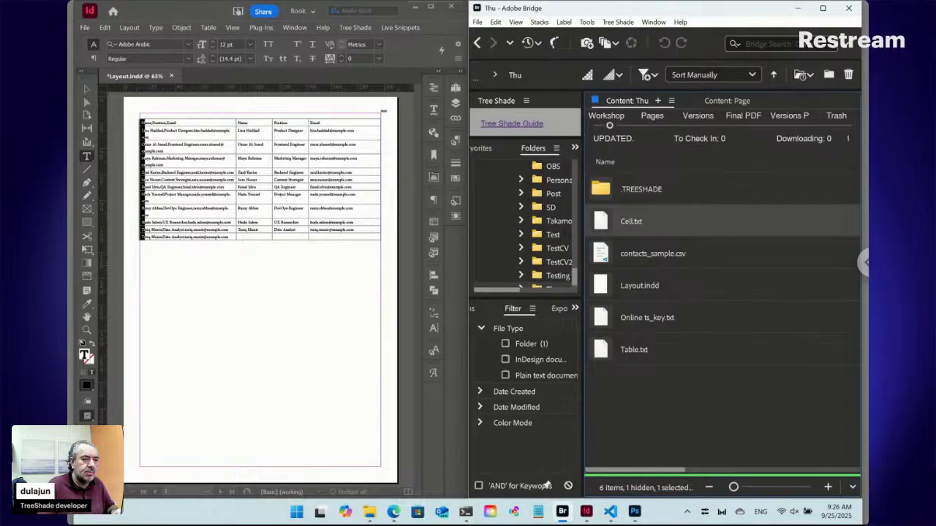
key(Return)
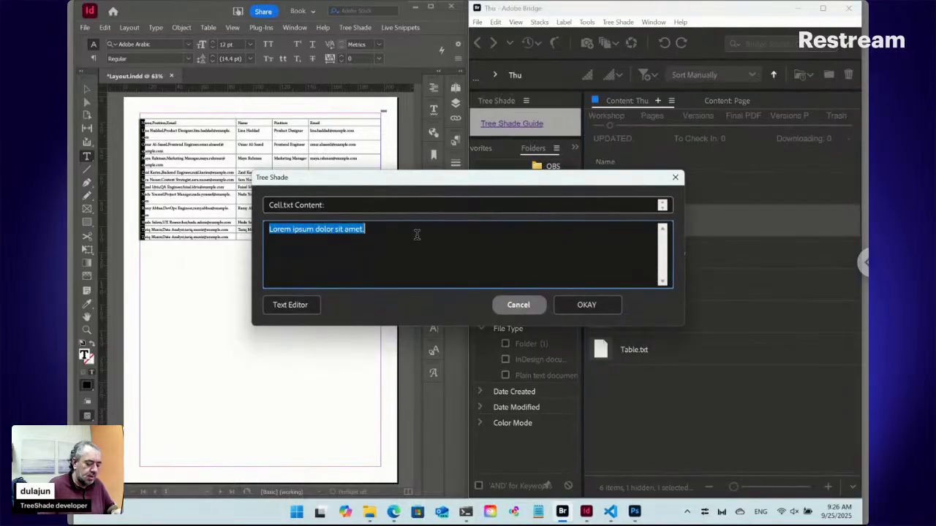
text(::)
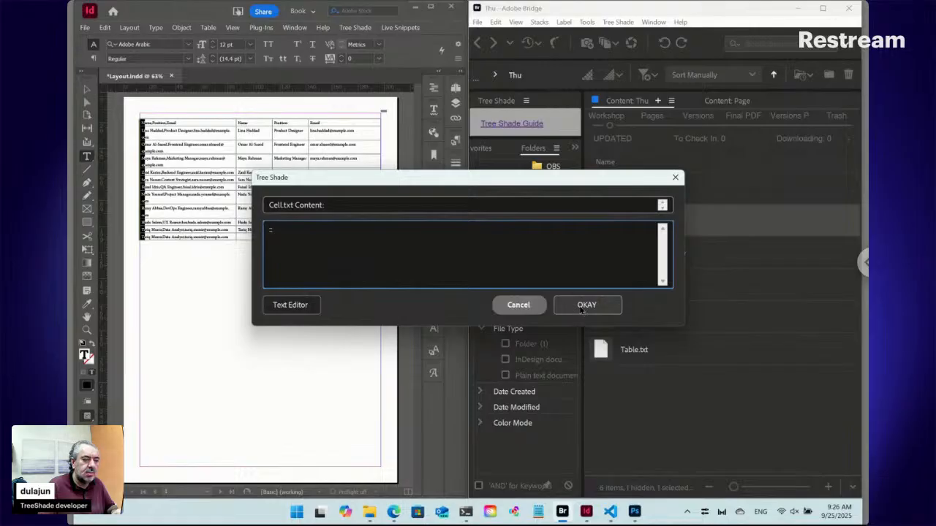
click(582, 307)
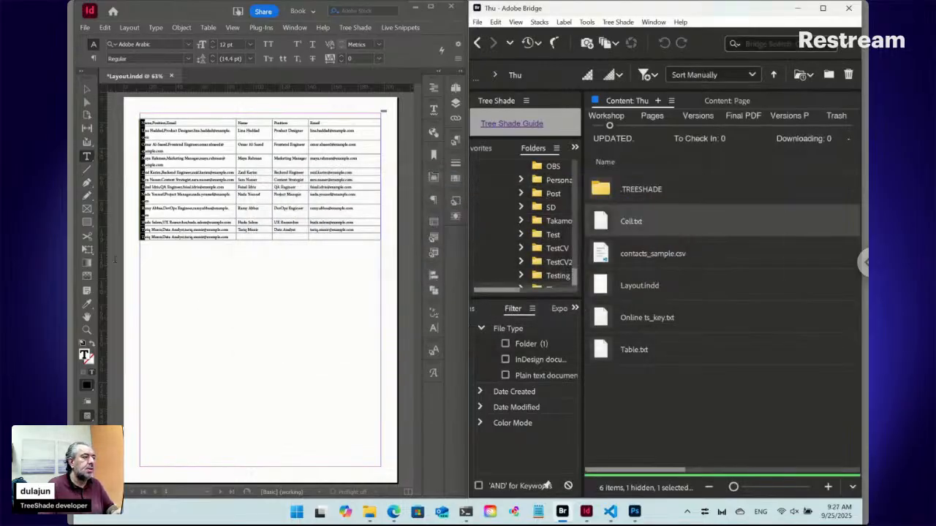
Shorten the table's text frame in InDesign to about 105 mm high and draw an empty text frame below it.
click(86, 88)
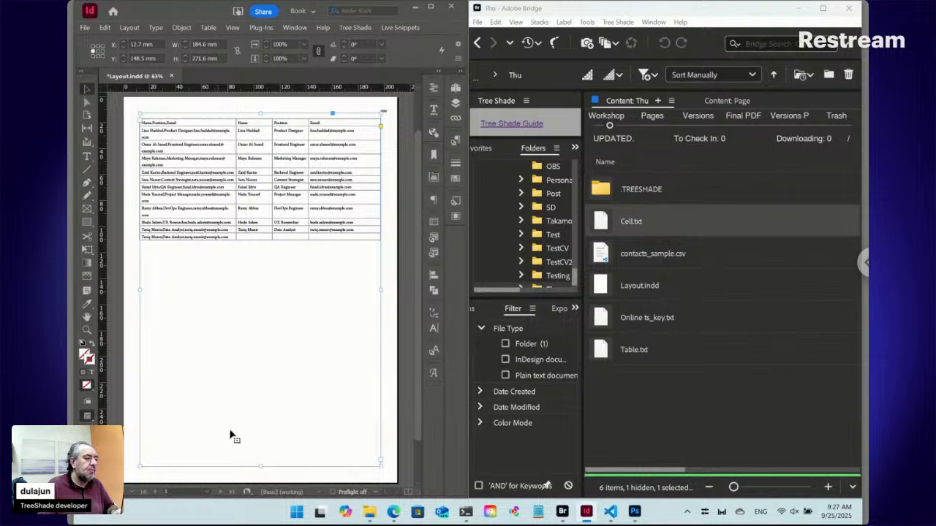
drag(259, 463, 249, 251)
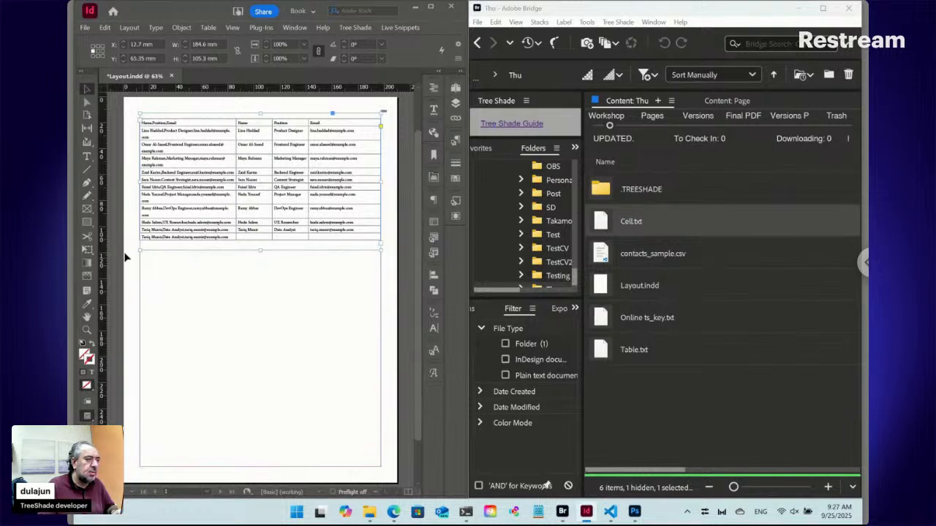
click(86, 156)
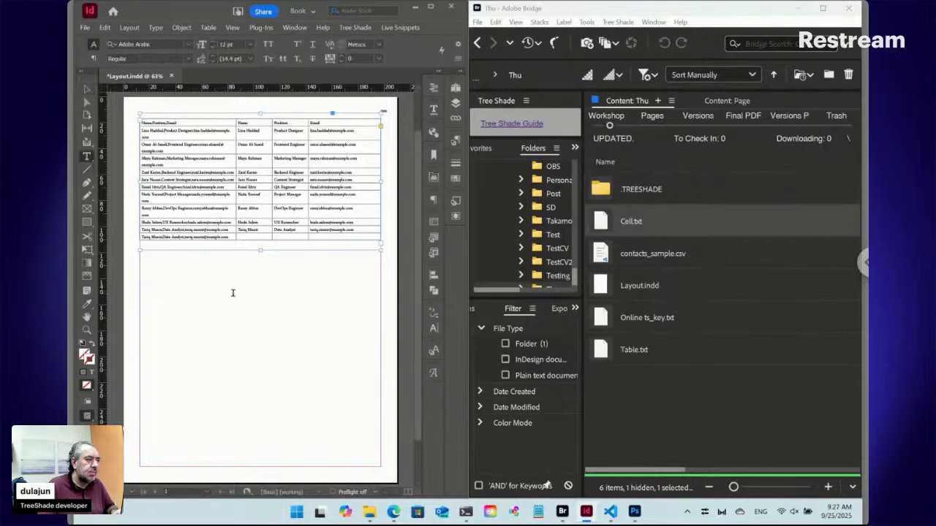
drag(209, 272, 354, 376)
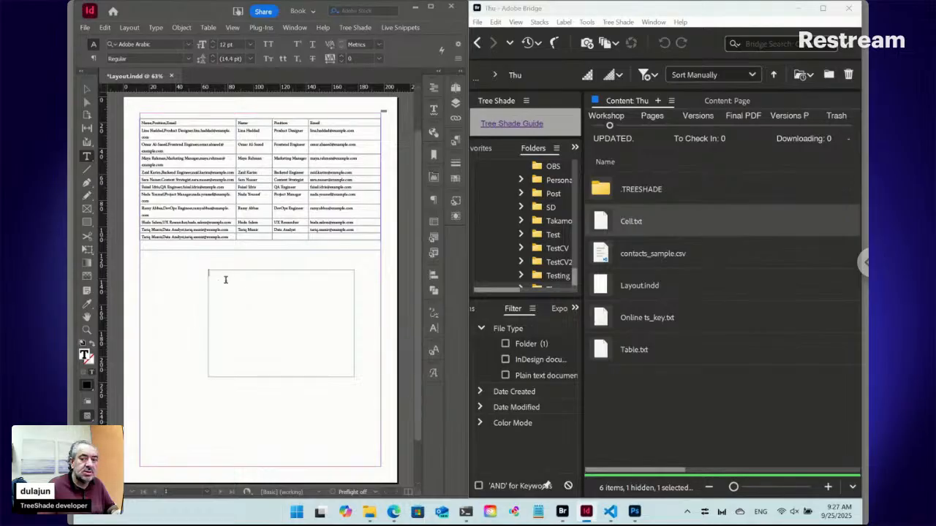
Place Cell.txt from Bridge into the empty text frame below the table in InDesign.
right_click(609, 223)
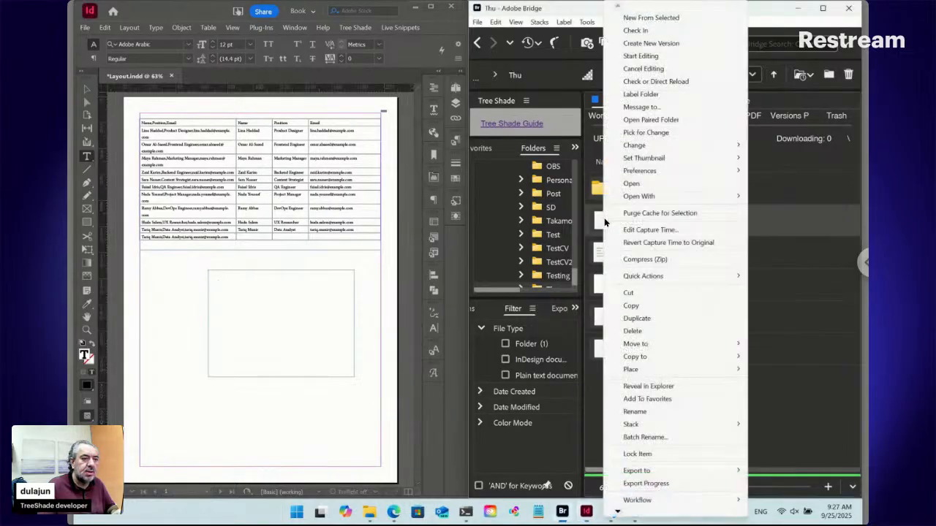
mouse_move(633, 371)
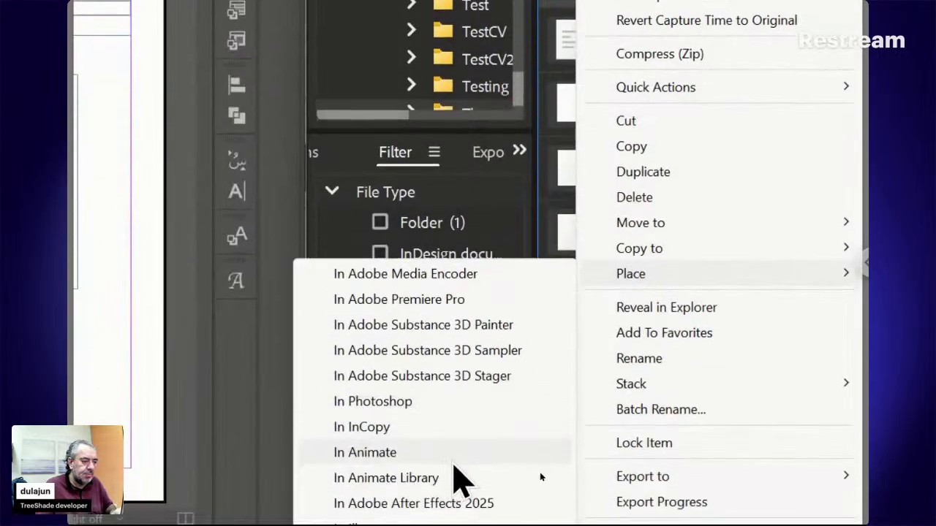
click(439, 495)
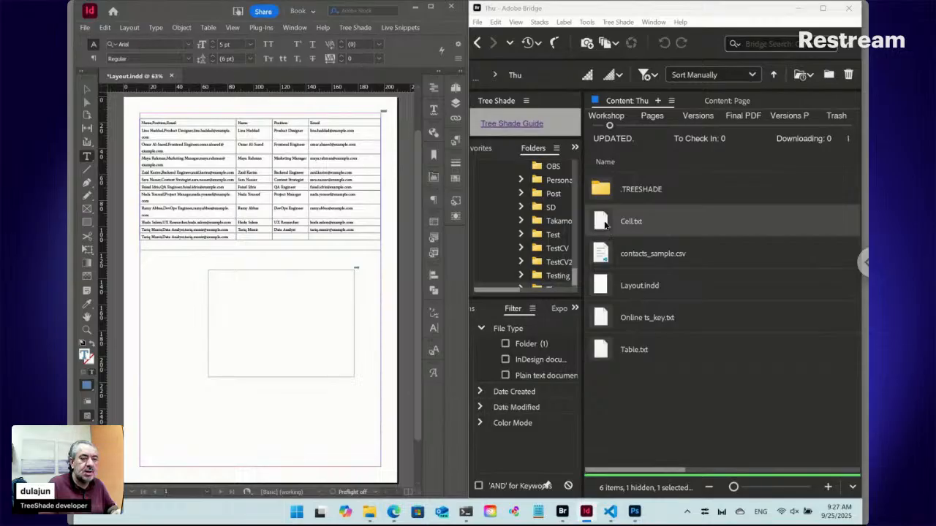
Review the content of Cell.txt in Bridge and close it without making changes.
double_click(604, 223)
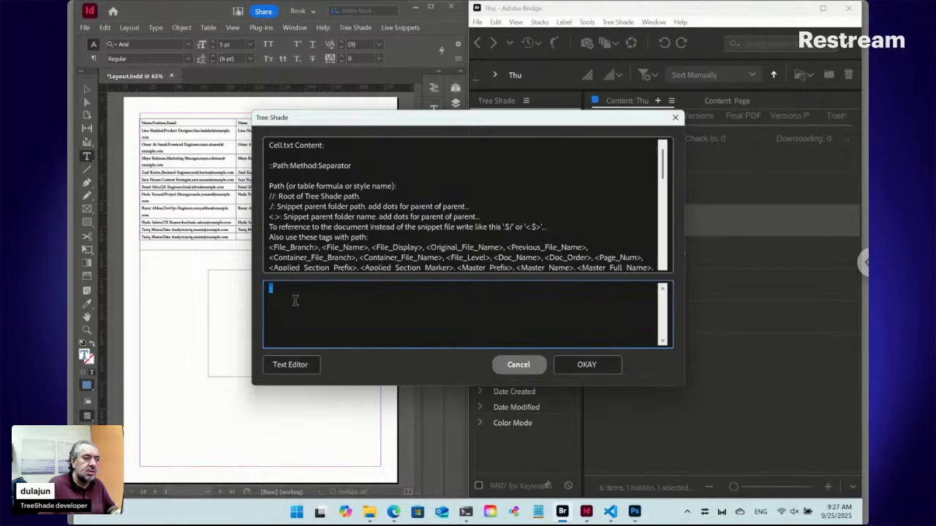
scroll(345, 249, down, 3)
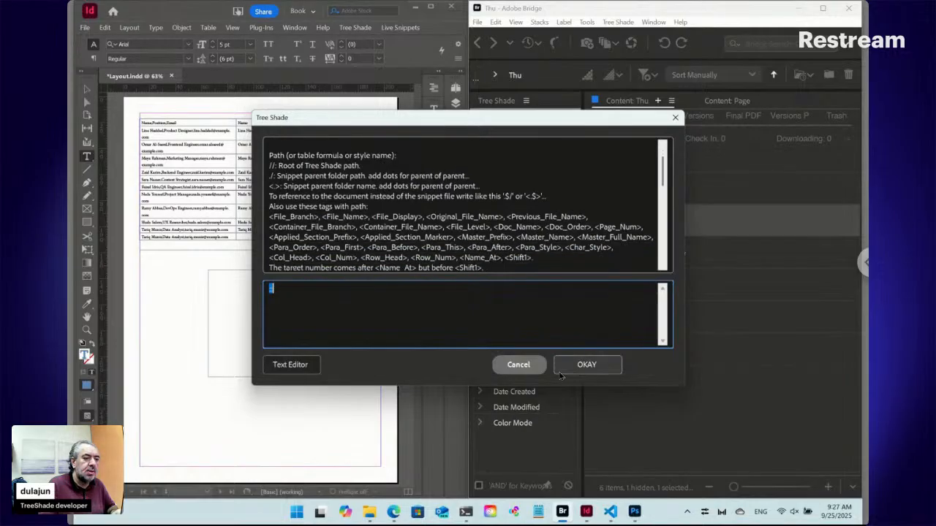
click(519, 366)
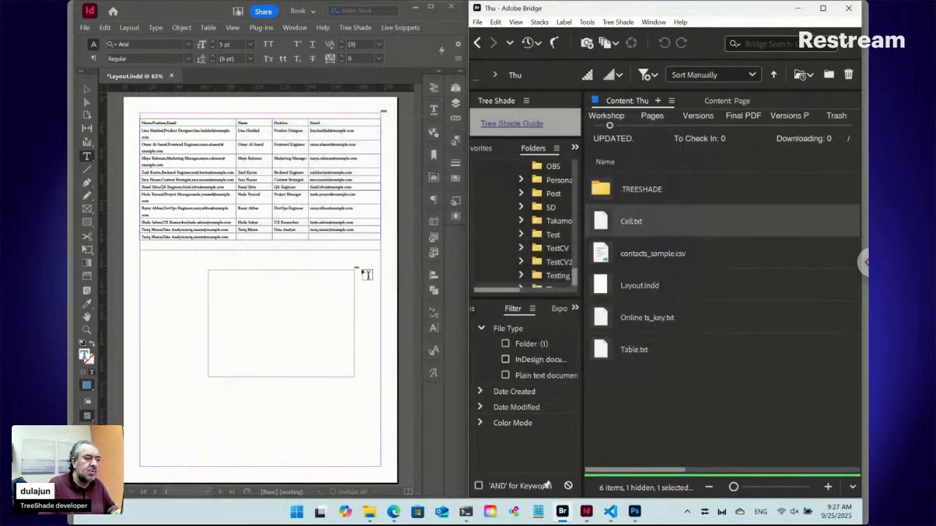
Select the placed Cell snippet's marker in InDesign and enter "./contacts*" as the path of its dynamic content.
click(87, 330)
drag(285, 256, 369, 316)
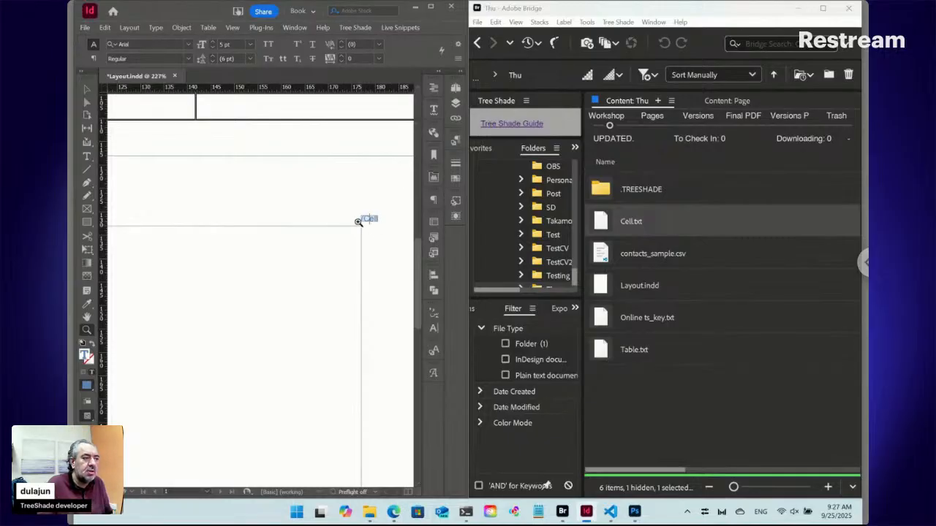
click(86, 90)
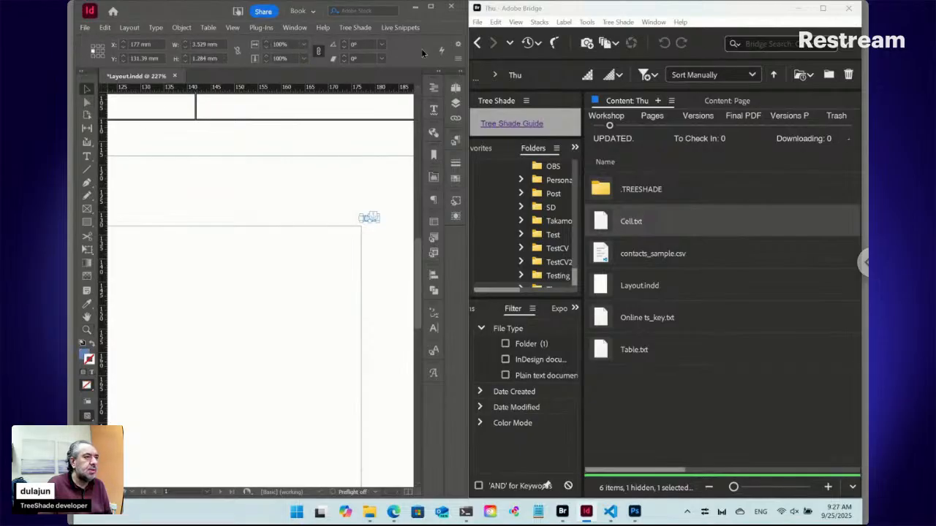
click(401, 28)
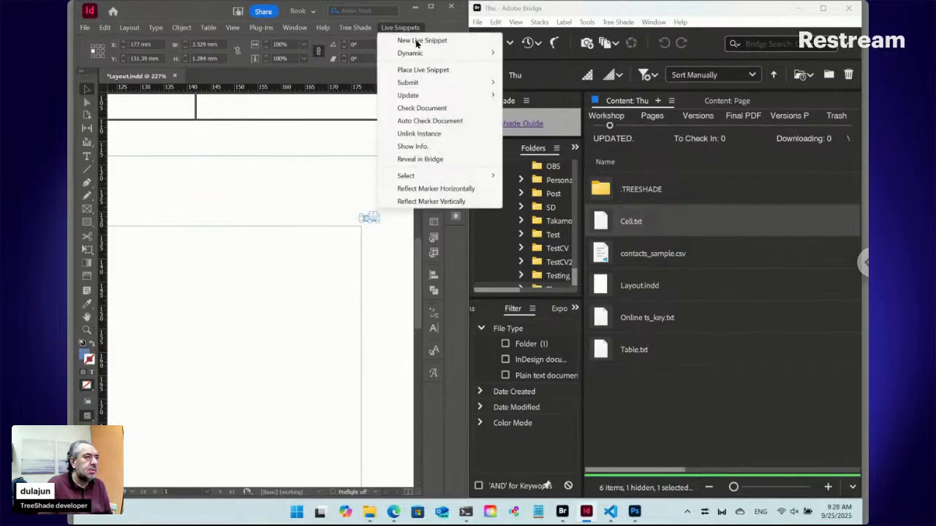
mouse_move(417, 55)
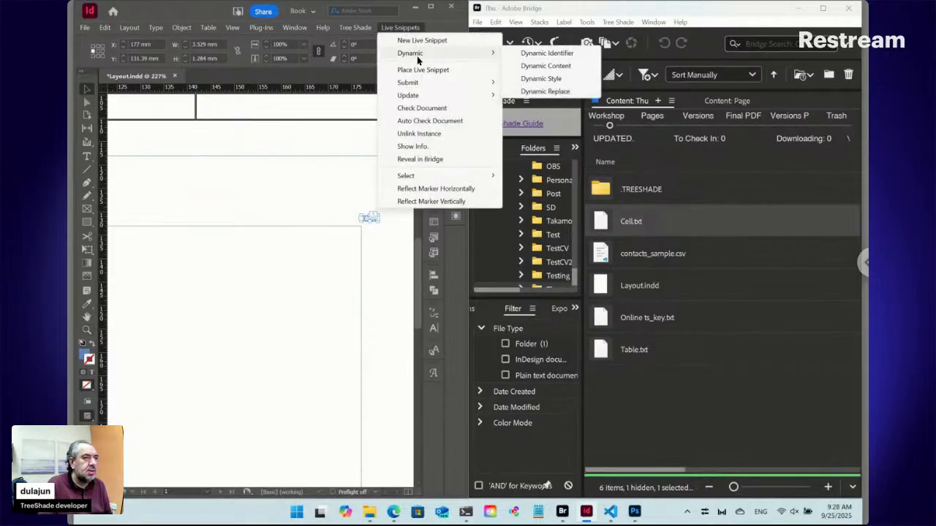
click(531, 66)
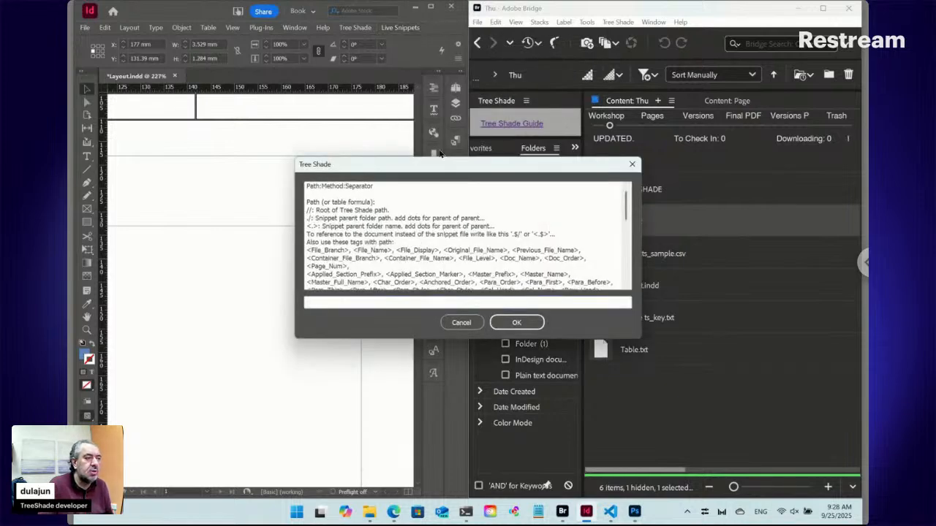
drag(434, 166, 560, 184)
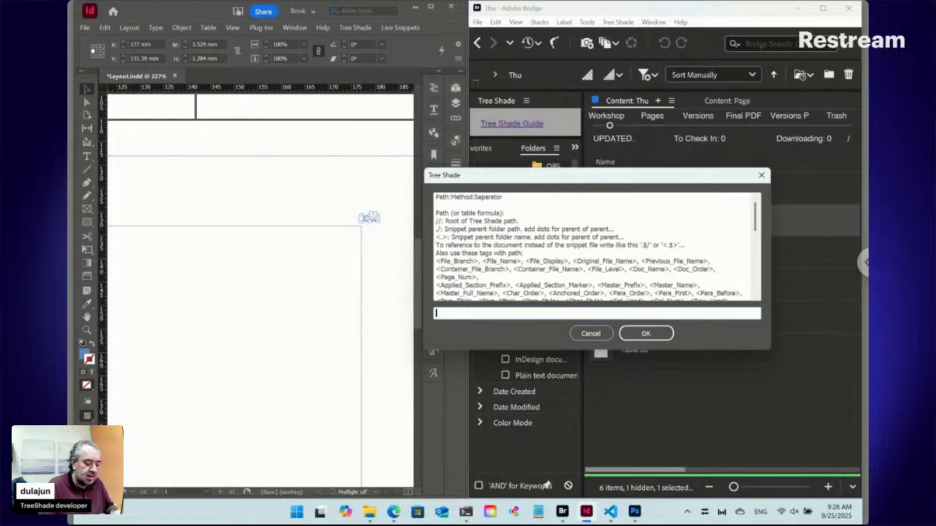
text(./)
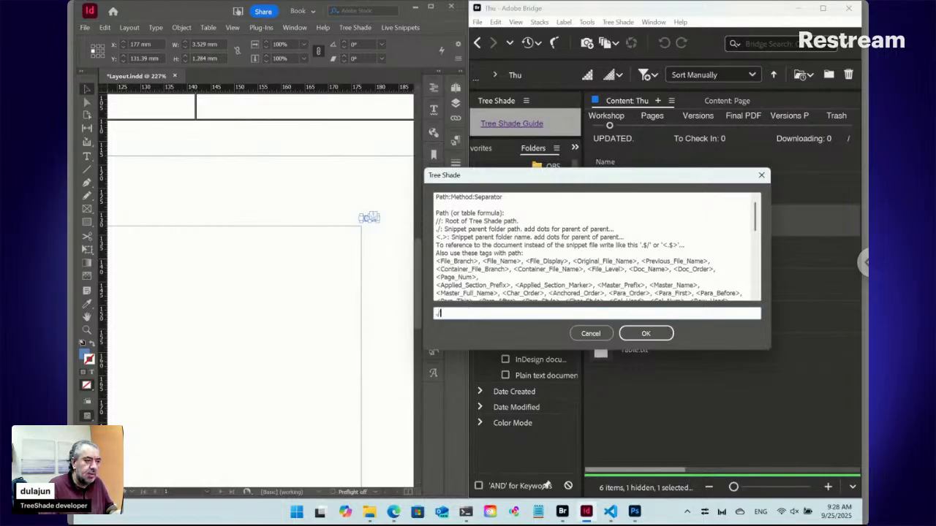
drag(564, 182, 399, 245)
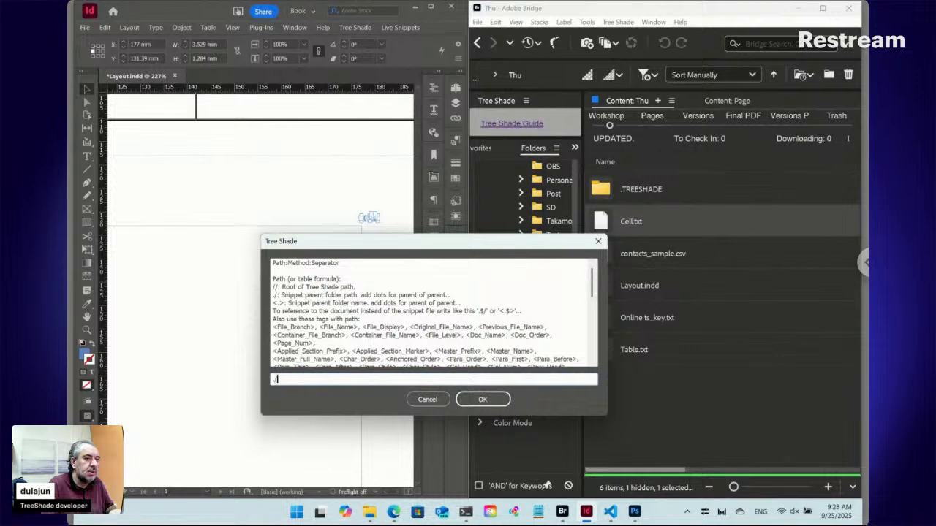
text(contacts*)
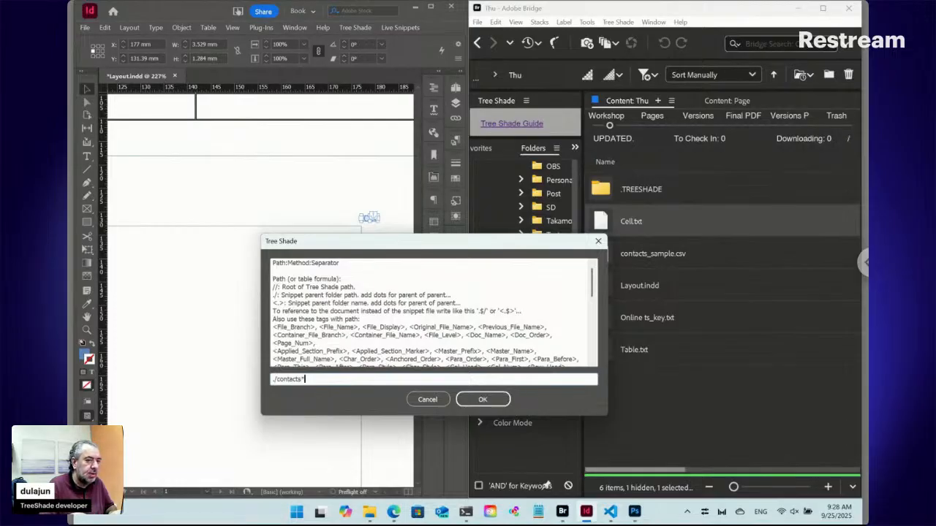
text(:)
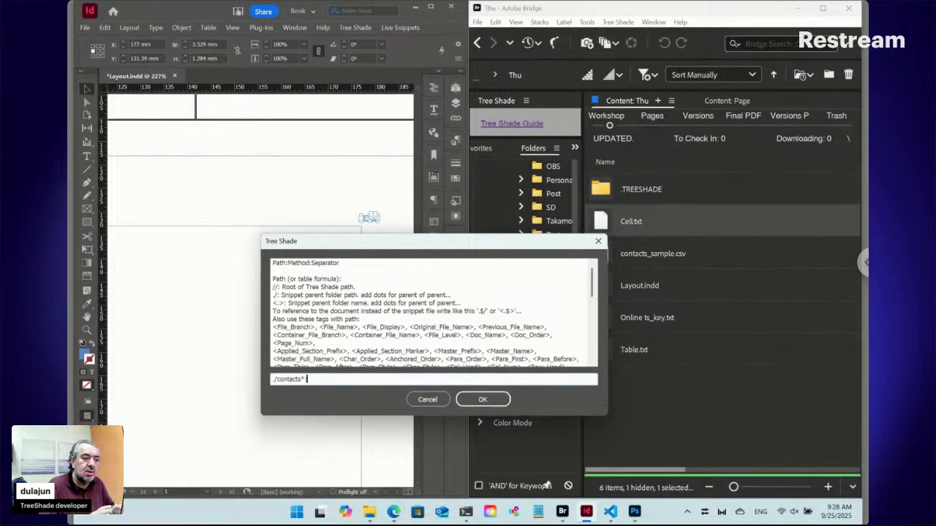
Add Cross as the method after the path in the Cell snippet's dynamic content.
text(Data)
key(BackSpace)
key(BackSpace)
key(BackSpace)
key(BackSpace)
text(Cross:)
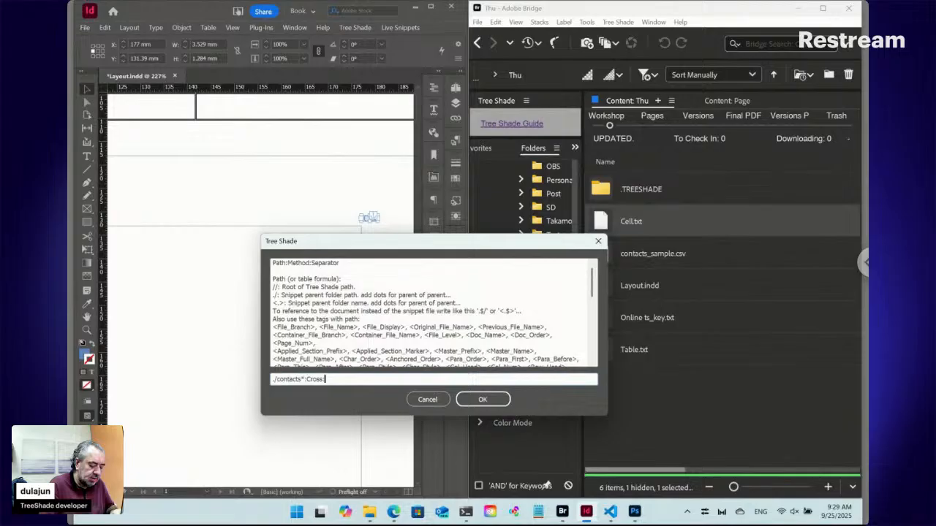
Complete the dynamic content as "./contacts*:Cross:\n:1:,:2" and apply it to the Cell snippet.
text(n)
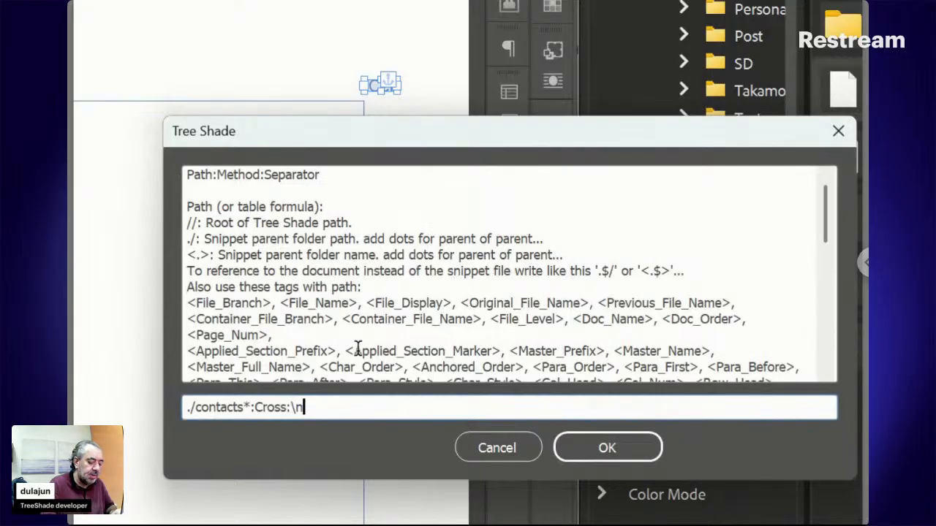
text(:)
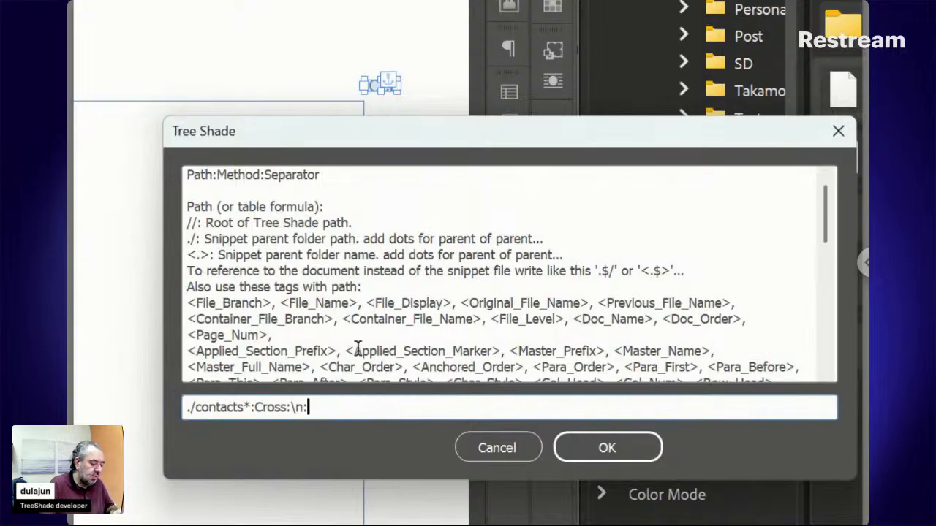
text(1)
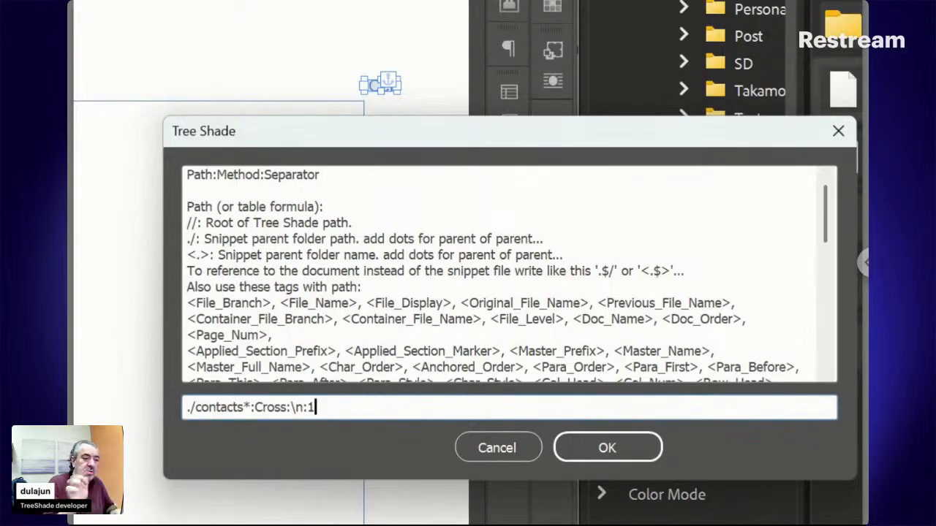
text(:)
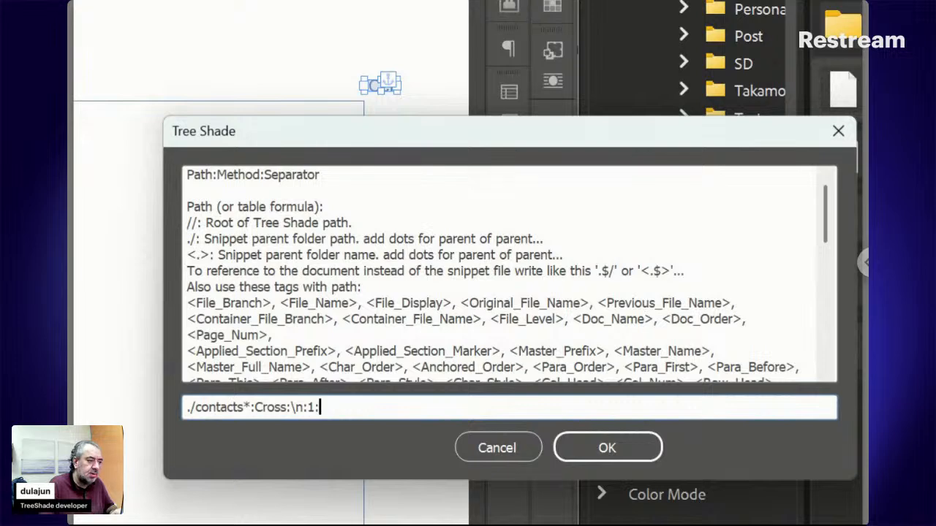
text(,)
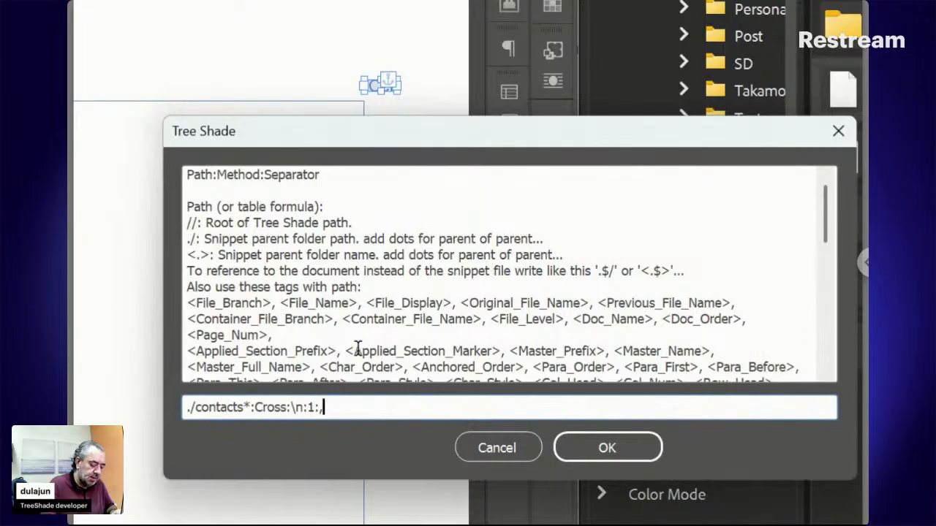
text(:)
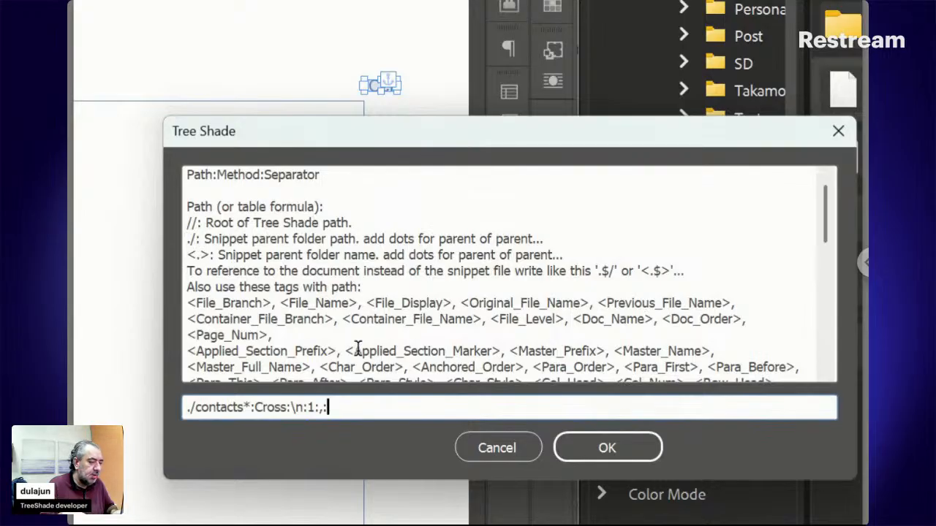
text(2)
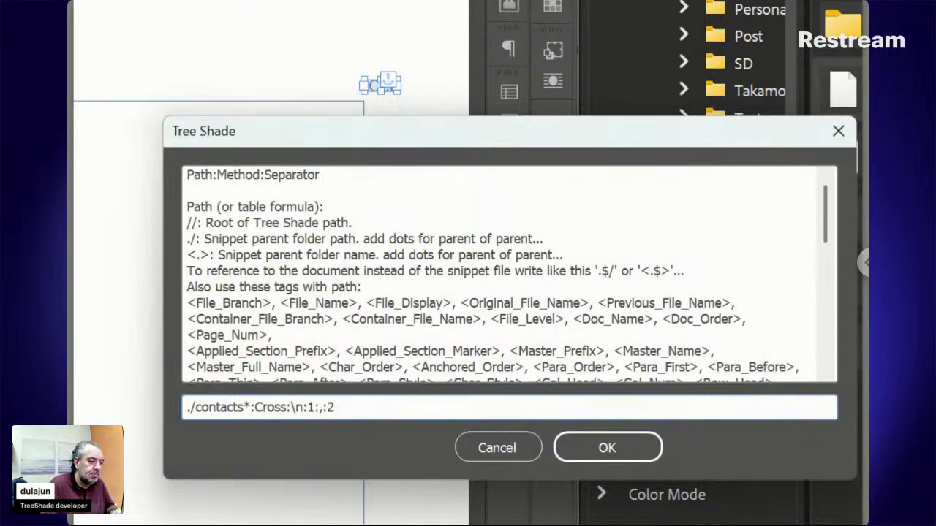
click(630, 449)
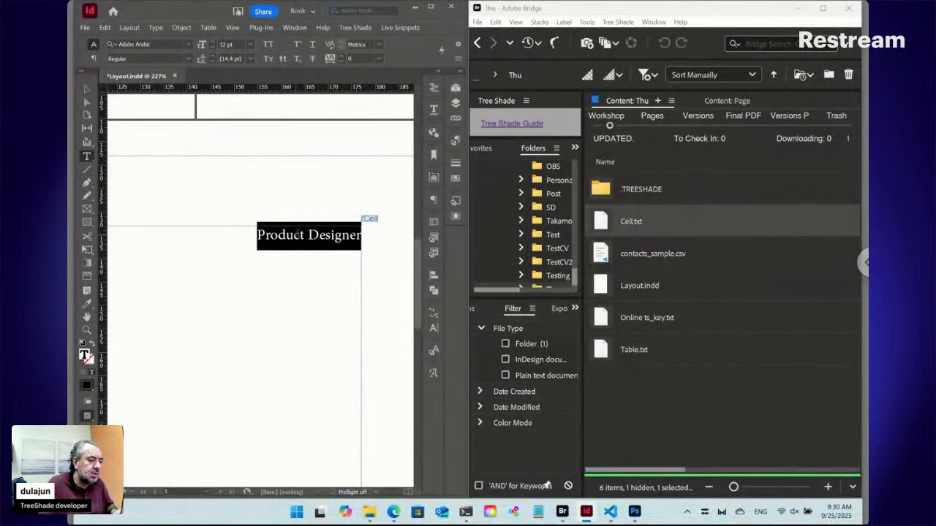
Examine contacts_sample.csv in Visual Studio Code, highlighting the whole first contact row below the header.
click(610, 512)
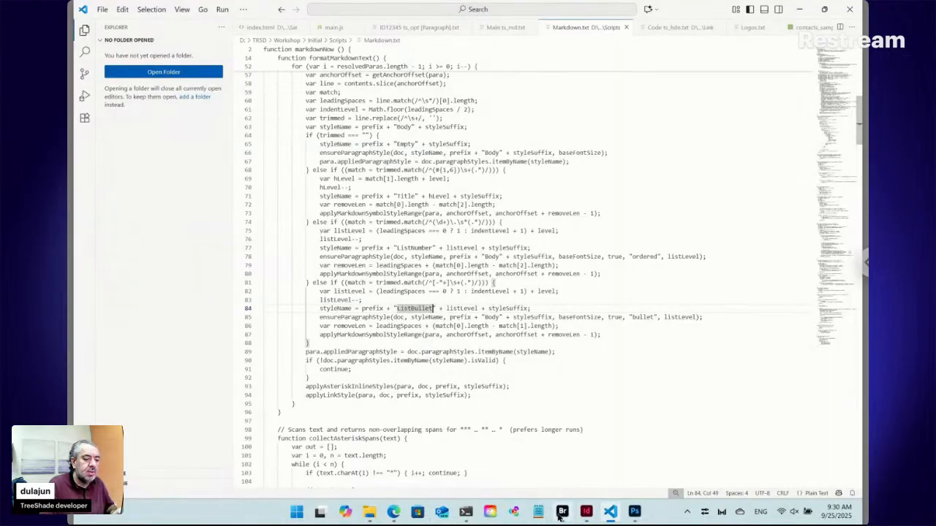
mouse_move(561, 514)
click(538, 450)
drag(621, 253, 512, 195)
key(alt+Tab)
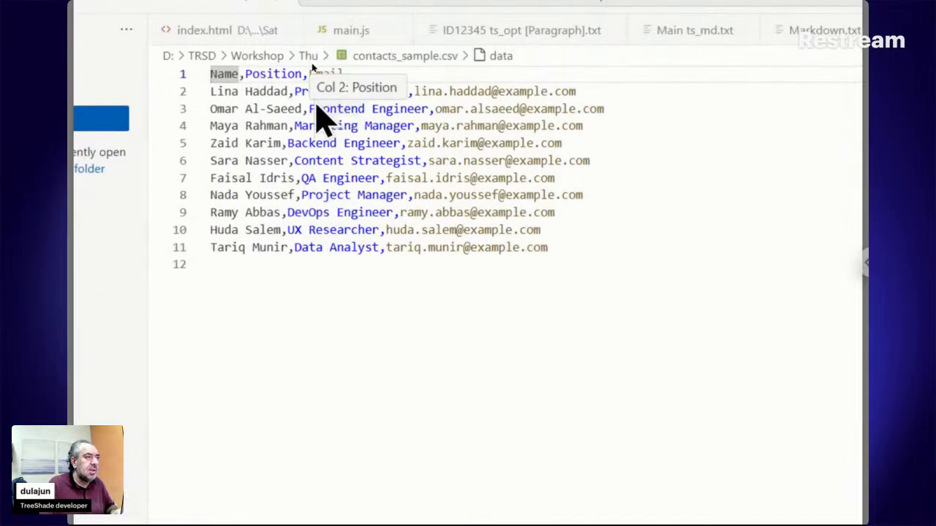
click(278, 95)
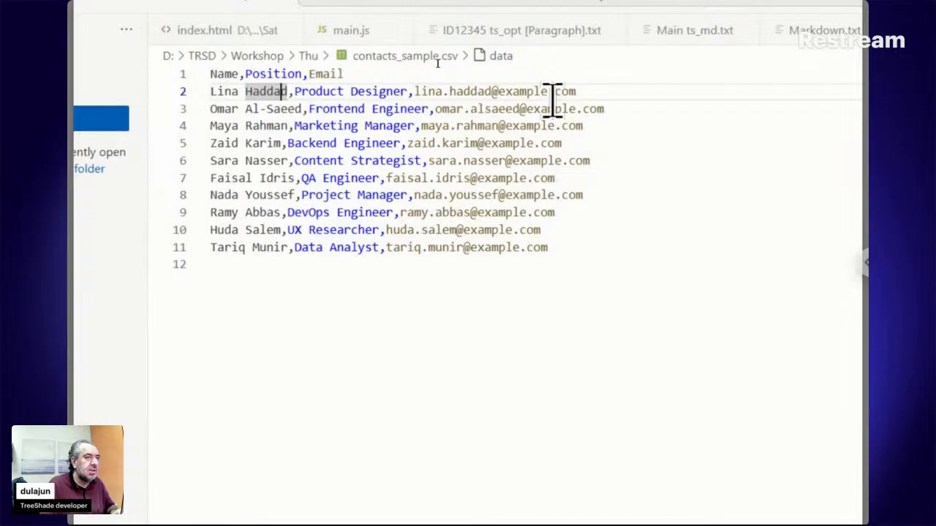
drag(590, 93, 209, 94)
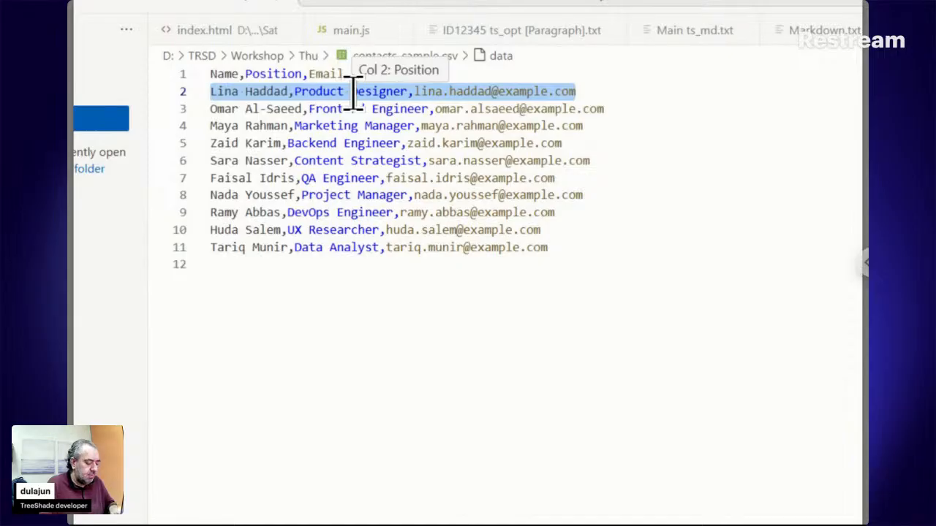
Switch to InDesign and open the dynamic content of the placed Cell snippet.
click(590, 517)
click(325, 234)
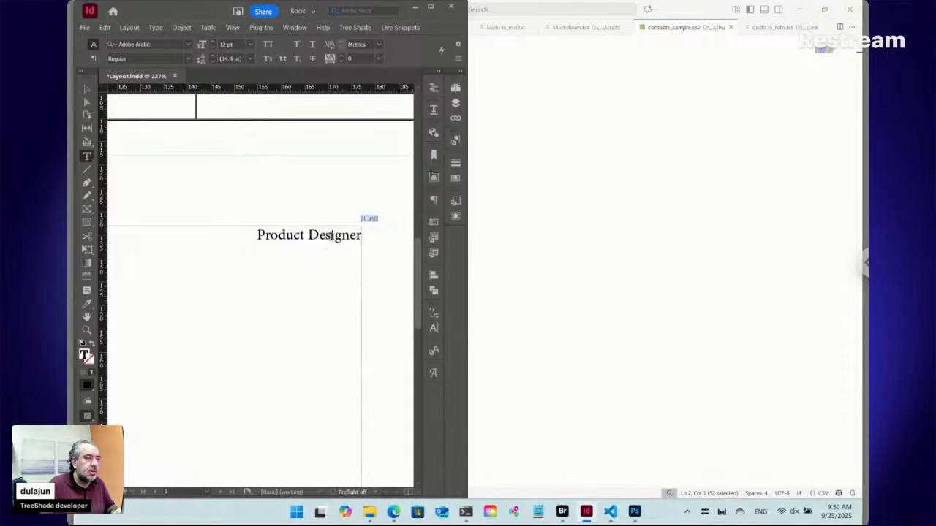
click(401, 29)
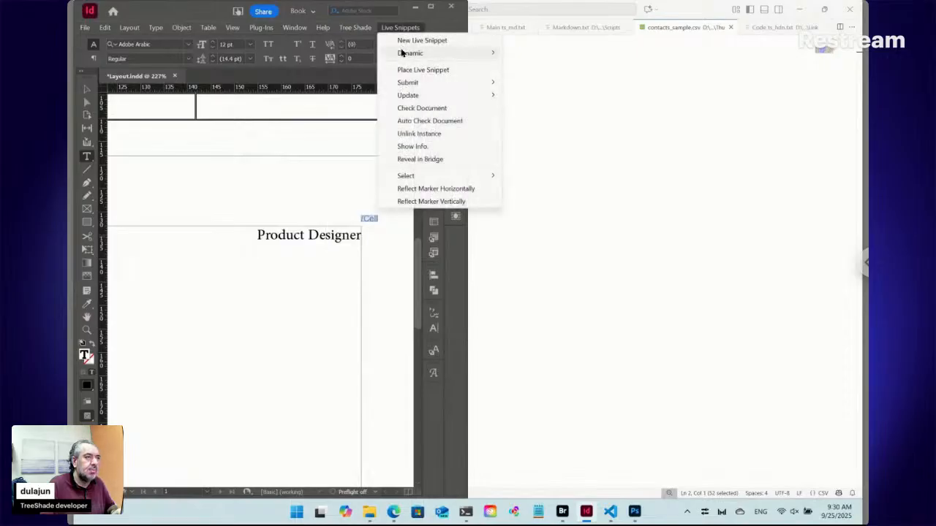
mouse_move(406, 53)
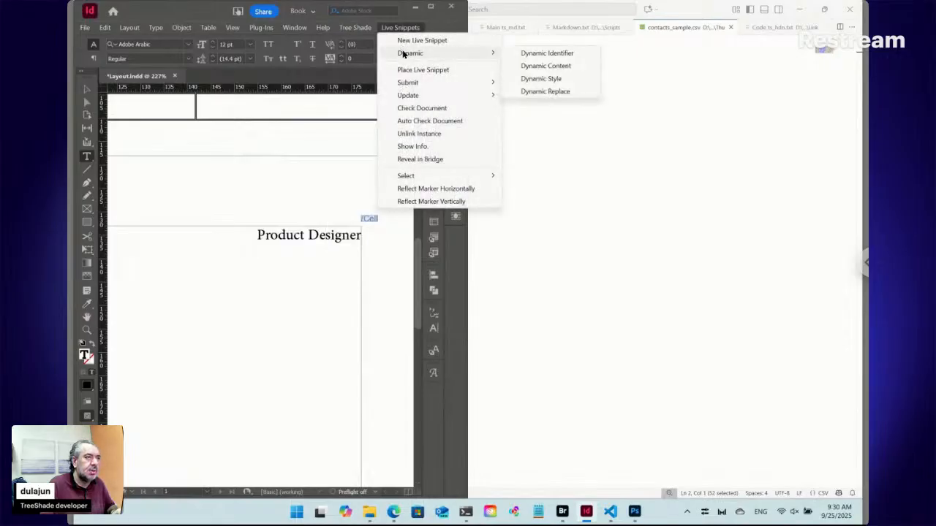
click(527, 69)
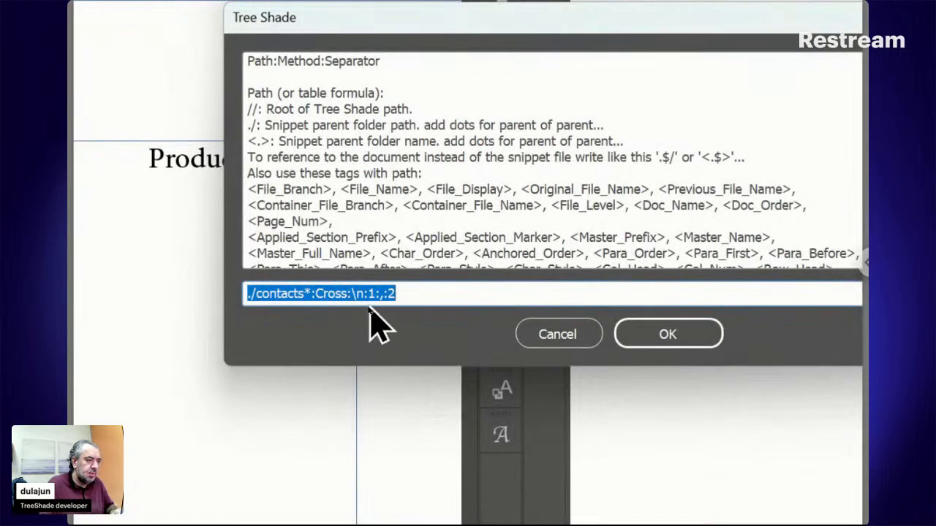
Replace the row number 1 in the Cell snippet's dynamic content with the tag <Page_Number>.
click(371, 293)
text(1)
click(405, 293)
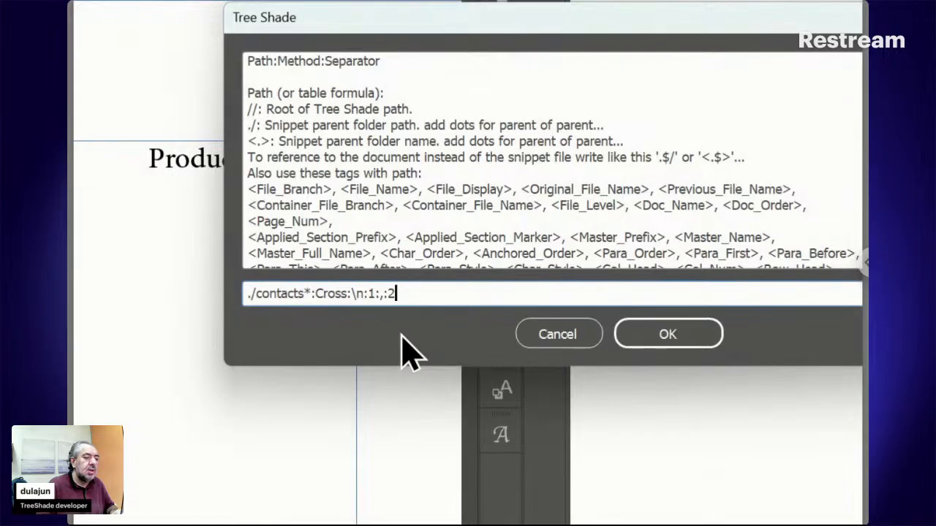
key(Left)
key(Left)
key(Left)
key(Left)
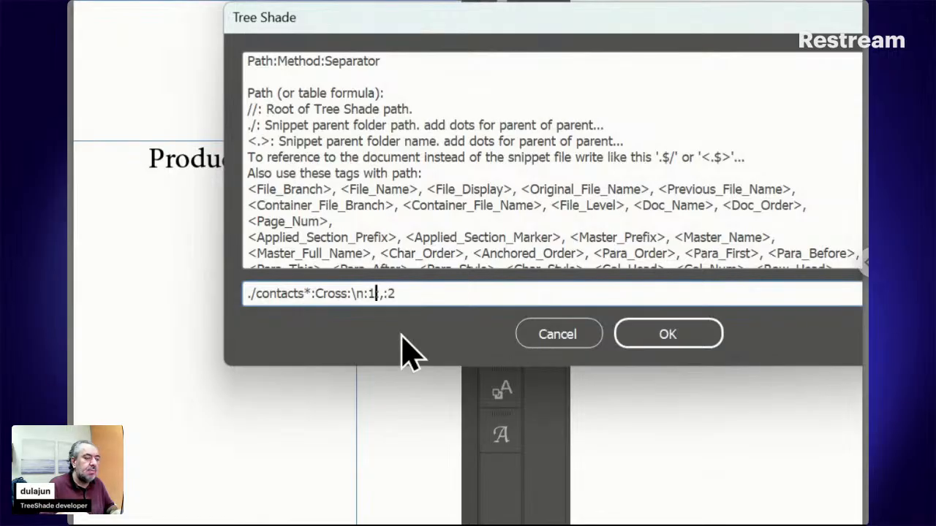
key(shift+Left)
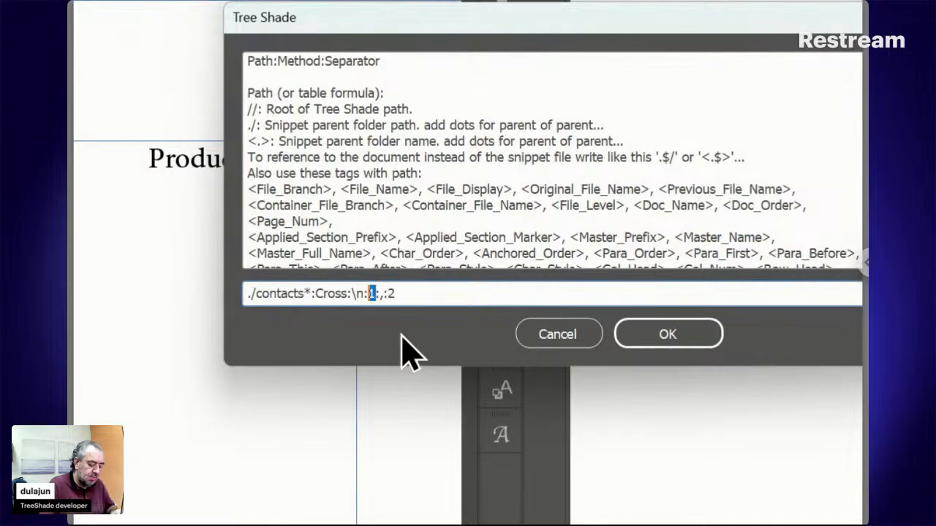
text(<Page)
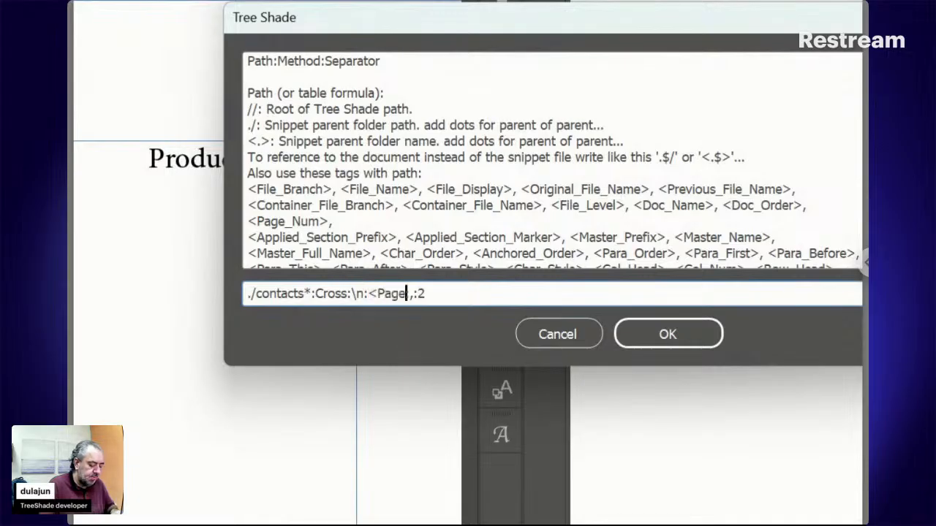
text(_Number>:)
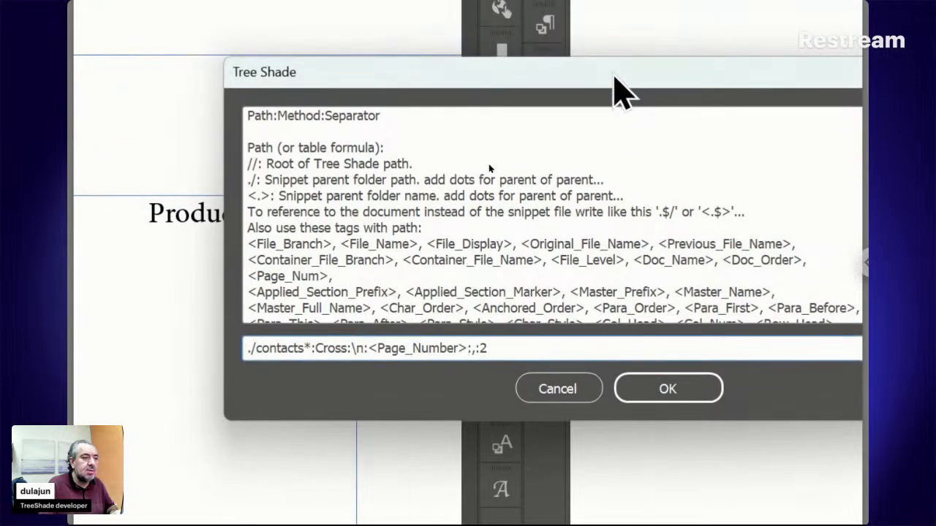
Replace the row tag with <Page_Num>, copied from the list of available path tags.
drag(612, 74, 555, 71)
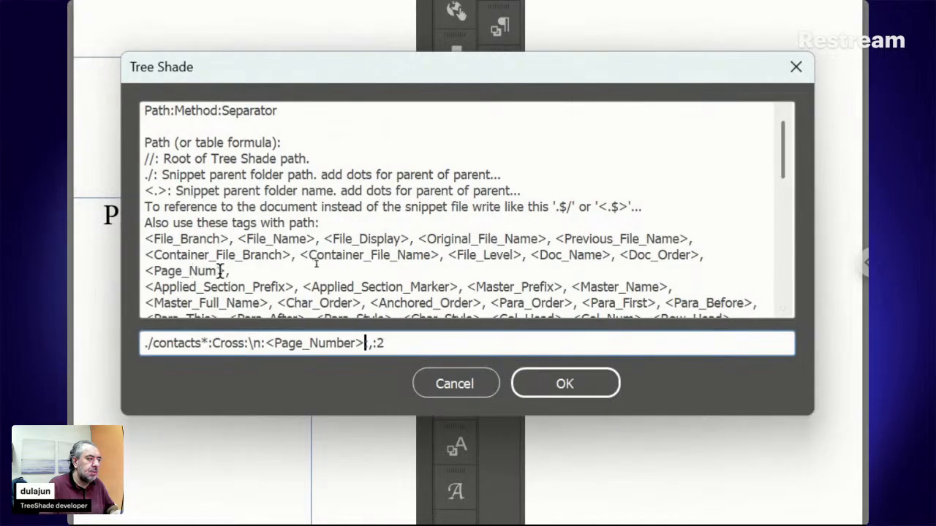
drag(225, 271, 146, 271)
key(ctrl+c)
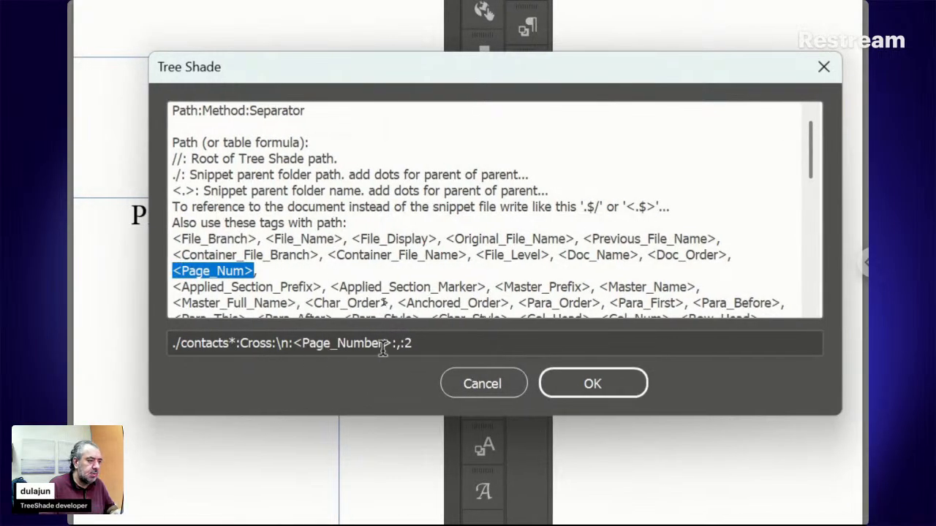
drag(389, 344, 295, 344)
key(ctrl+v)
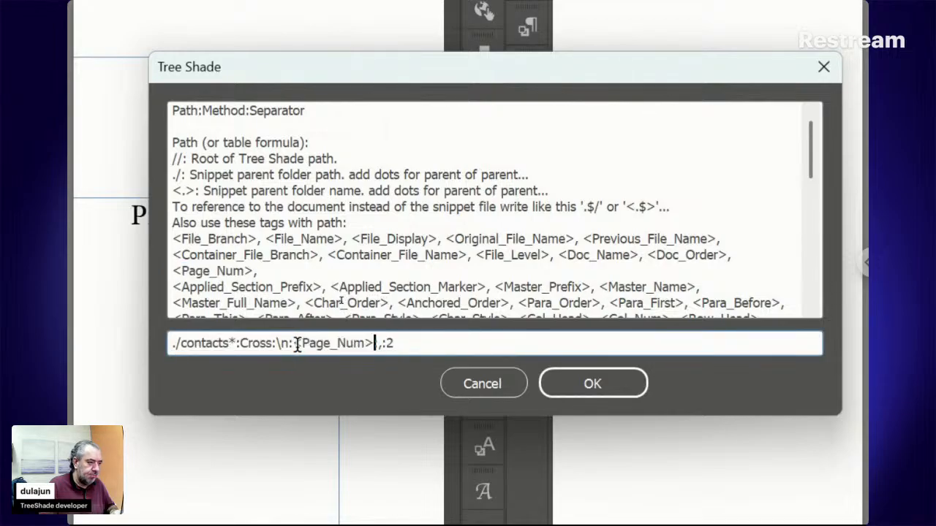
Shorten the row tag to <pn> and apply "./contacts*:Cross:\n:<pn>:,:2" as the Cell snippet's dynamic content.
key(Left)
key(shift+Left)
key(shift+Left)
key(shift+Left)
key(shift+Left)
key(shift+Left)
key(shift+Left)
key(shift+Left)
key(shift+Left)
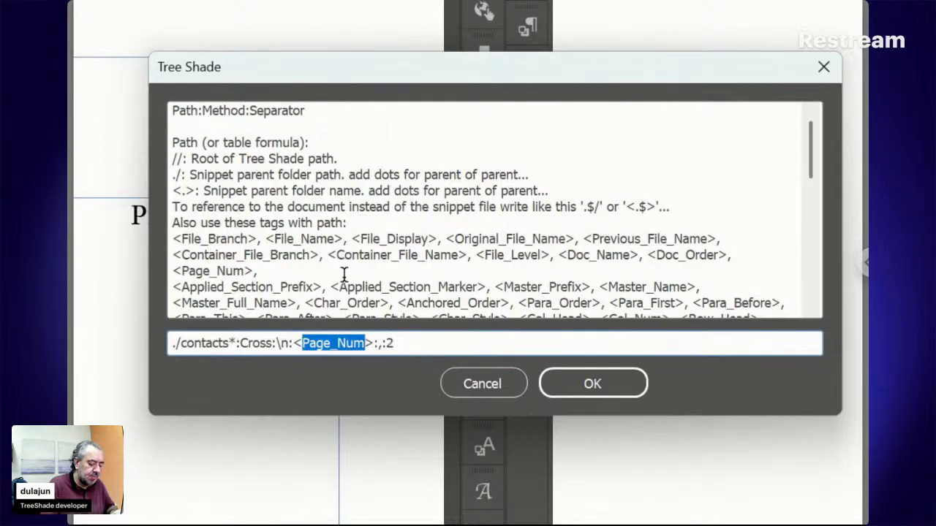
text(pn)
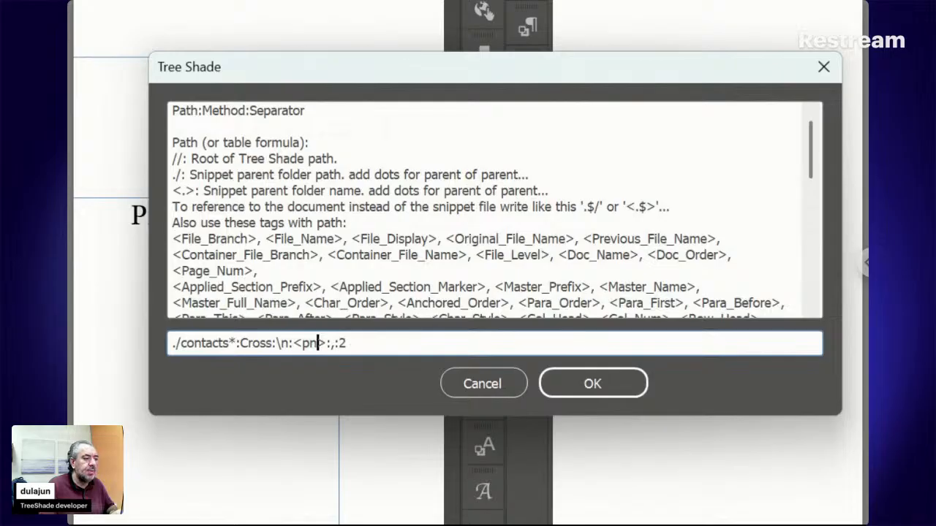
click(574, 386)
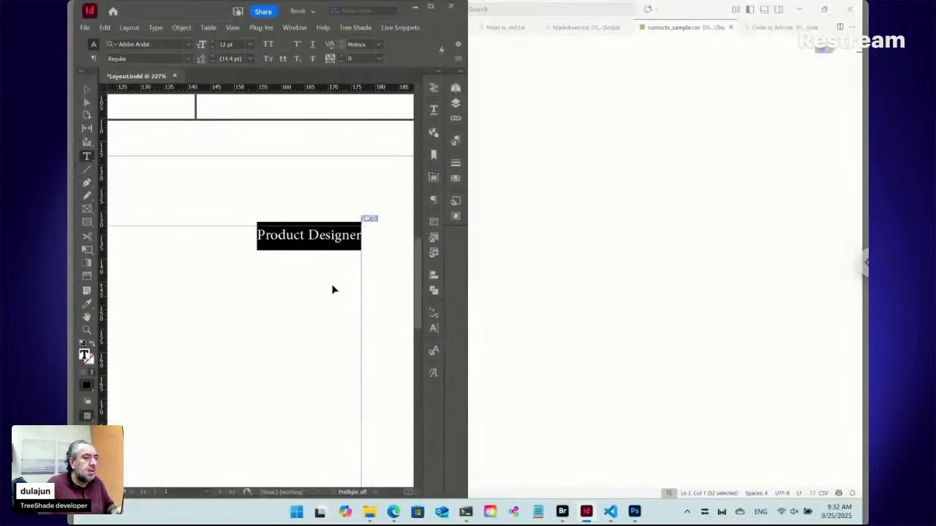
Add a second page to the layout and paste a copy of the Cell snippet's text frame onto it.
click(319, 237)
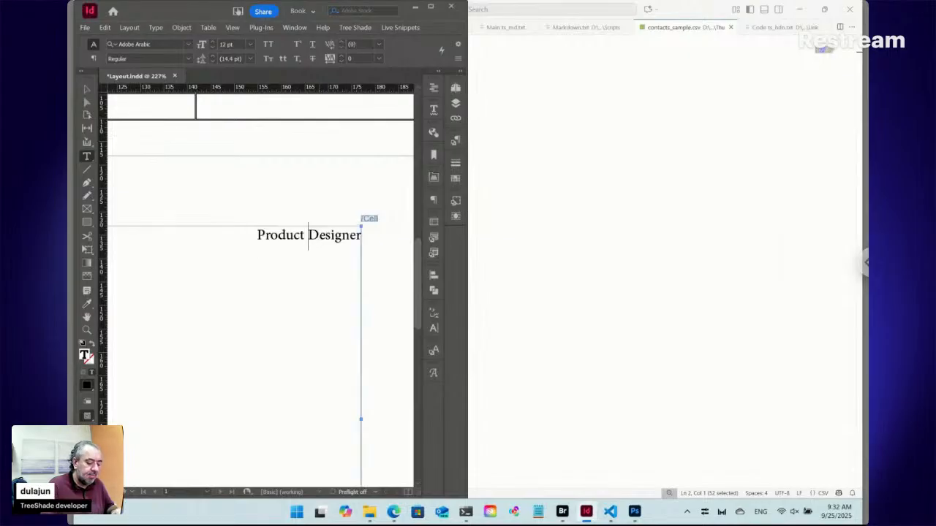
key(ctrl+0)
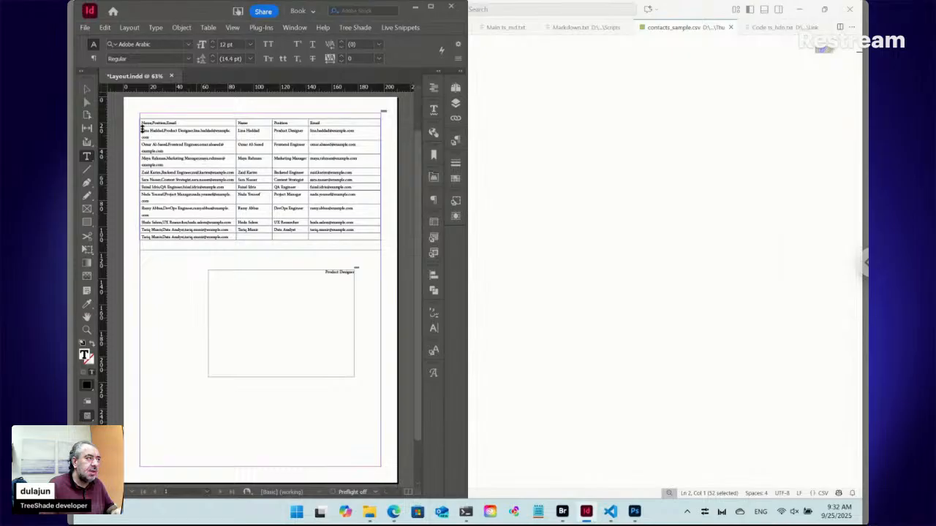
click(87, 90)
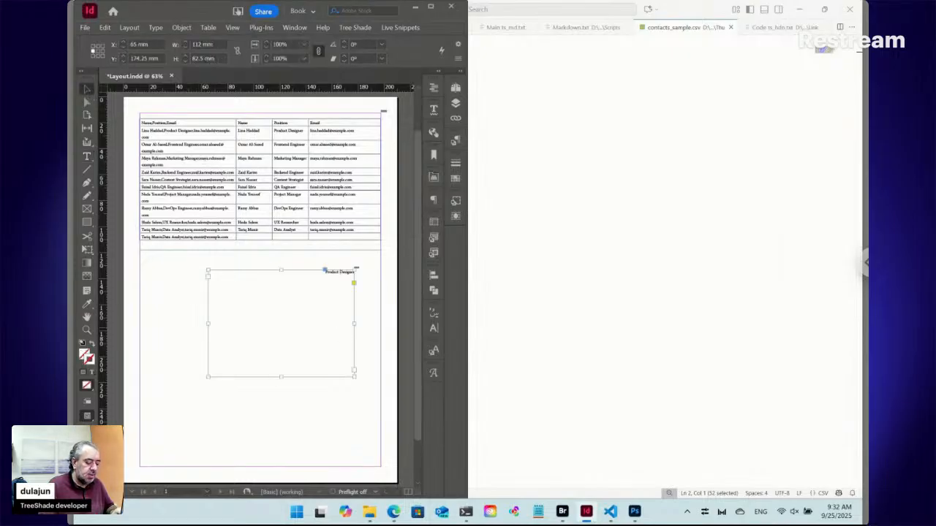
key(ctrl+shift+p)
key(ctrl+v)
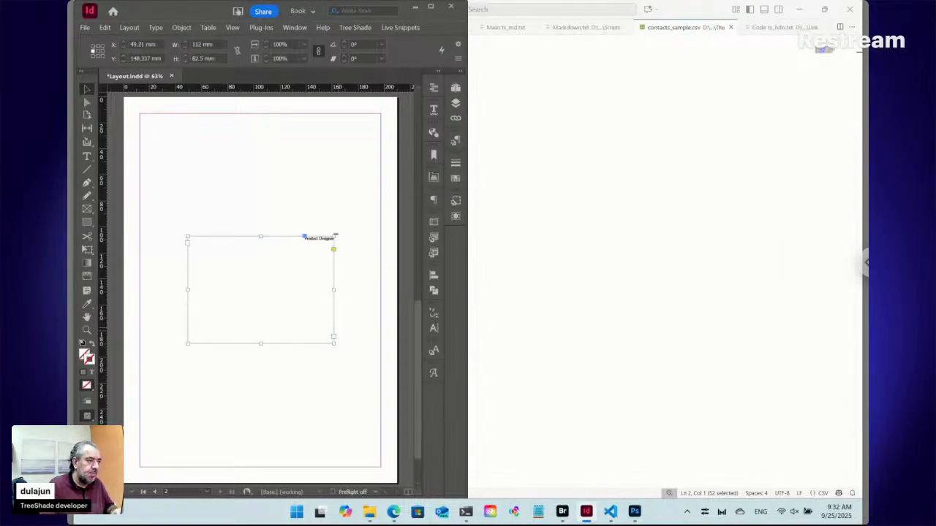
Update all live snippets in the document, with the copied Cell snippet on page 2 in view.
click(86, 329)
drag(240, 204, 356, 266)
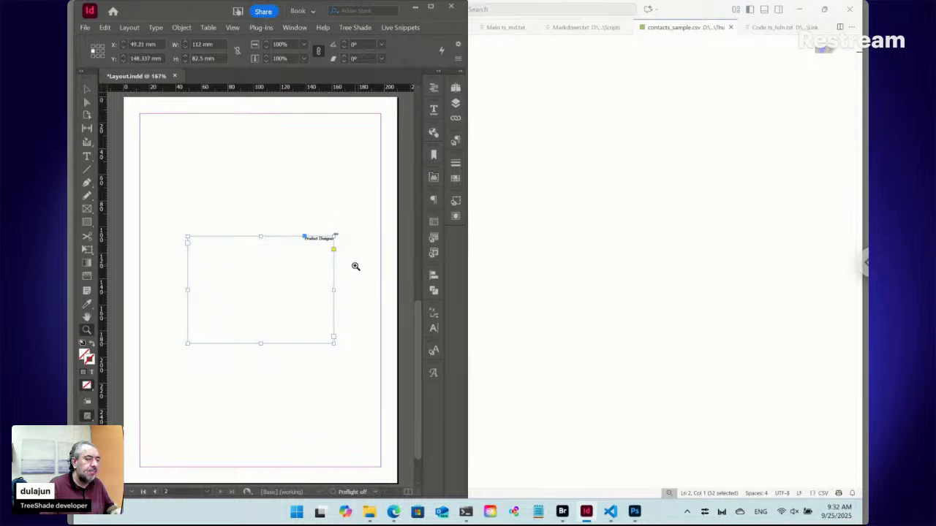
click(400, 27)
mouse_move(444, 100)
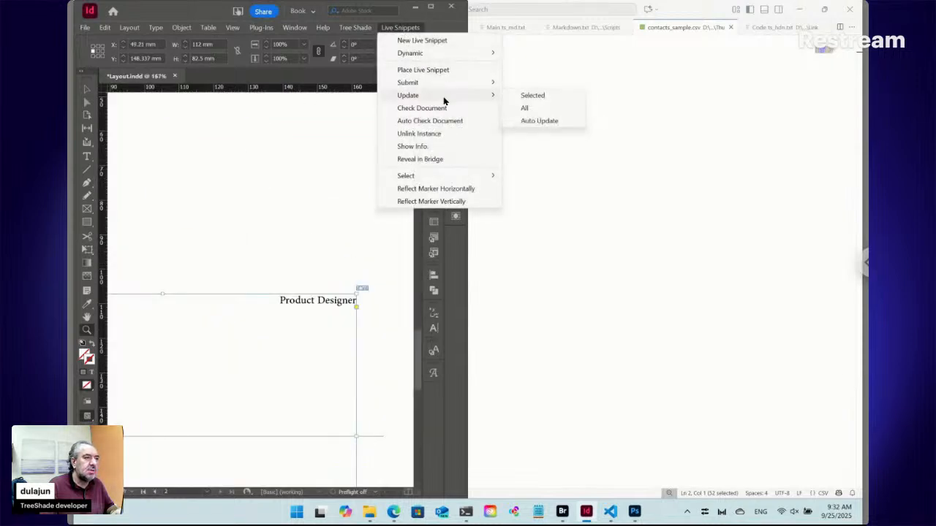
click(545, 112)
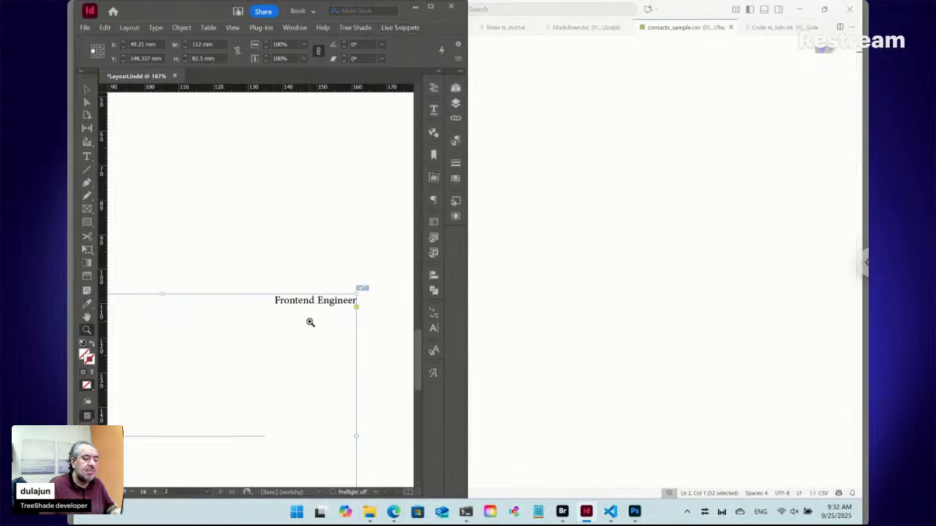
Compare the page 2 snippet with contacts_sample.csv in Visual Studio Code and review the document's pages in InDesign.
click(610, 516)
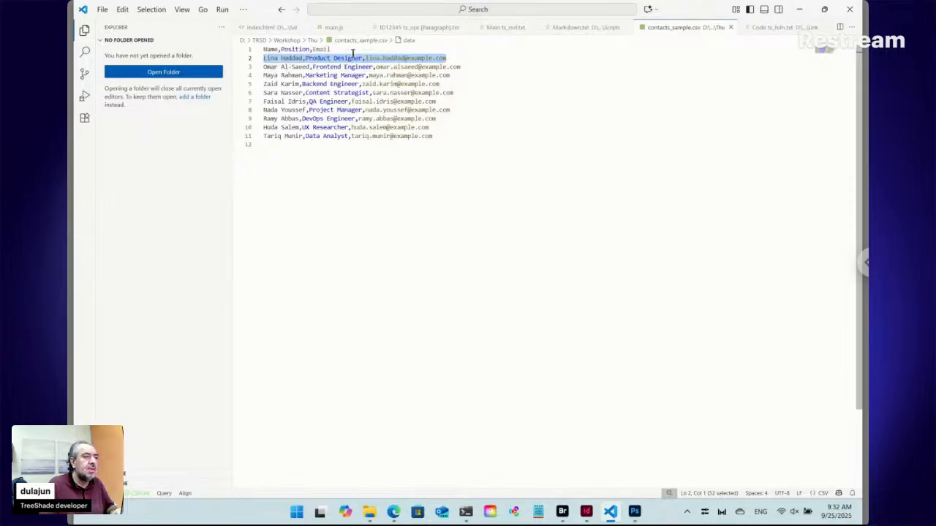
click(585, 511)
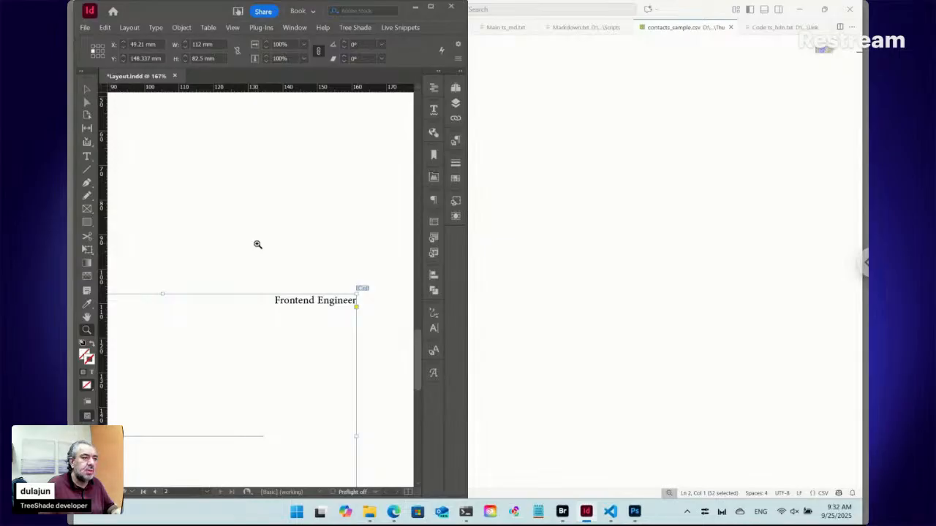
click(455, 88)
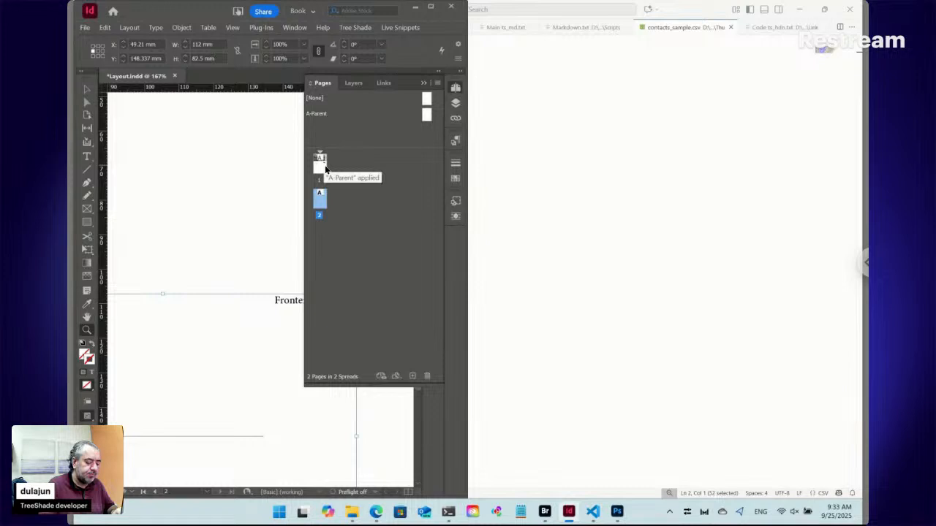
key(ctrl+minus)
key(ctrl+minus)
key(ctrl+minus)
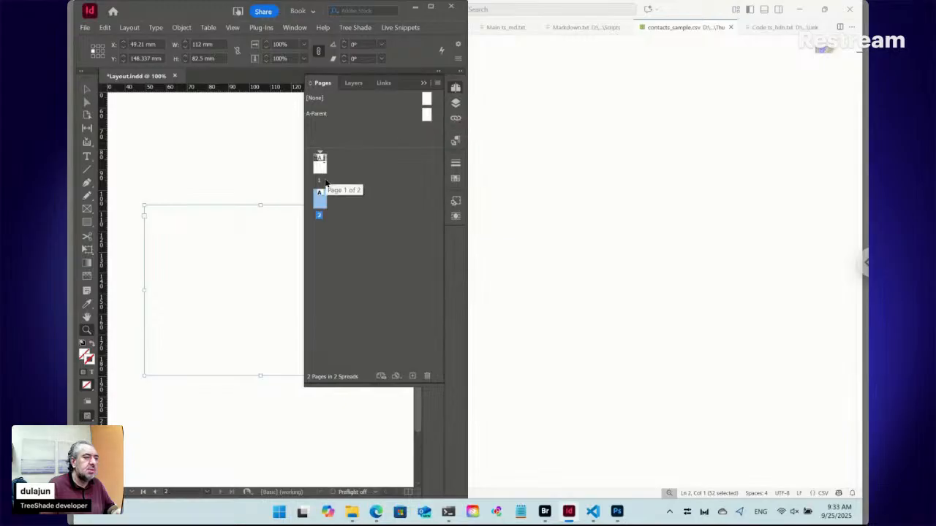
click(455, 89)
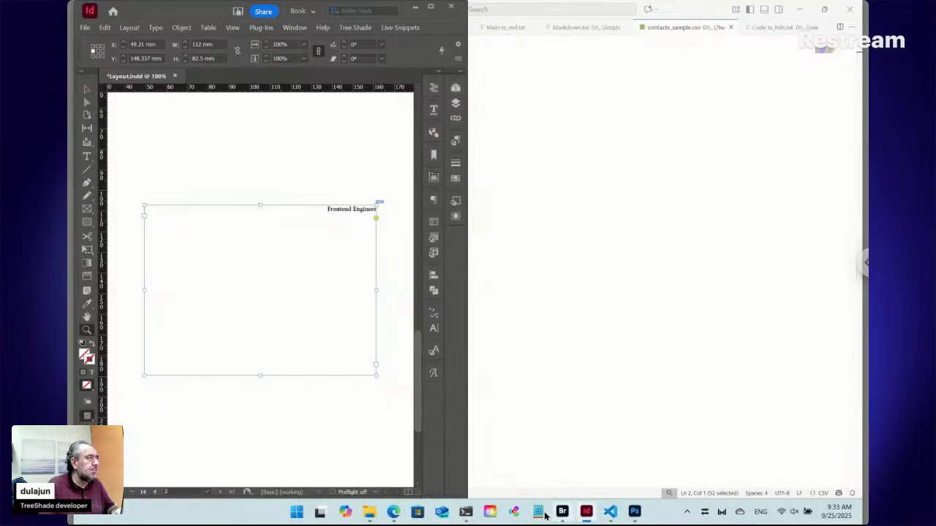
click(545, 516)
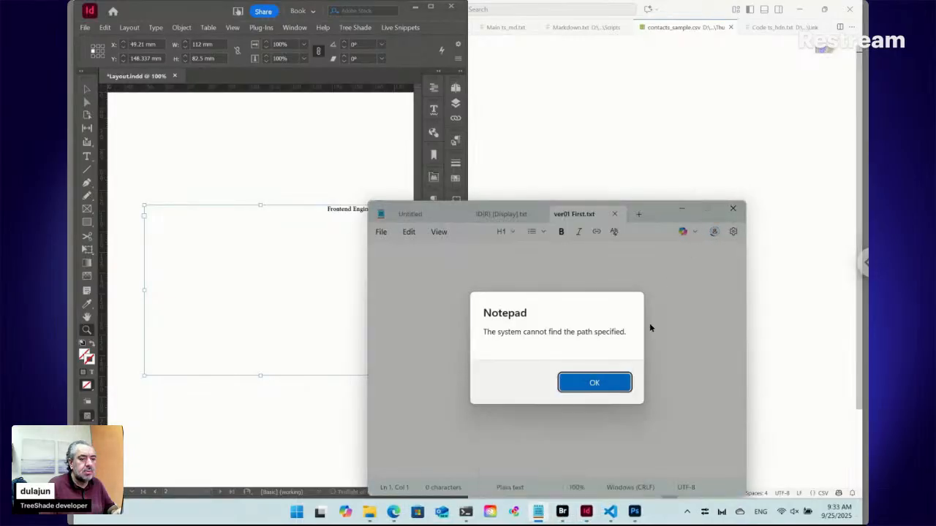
click(594, 382)
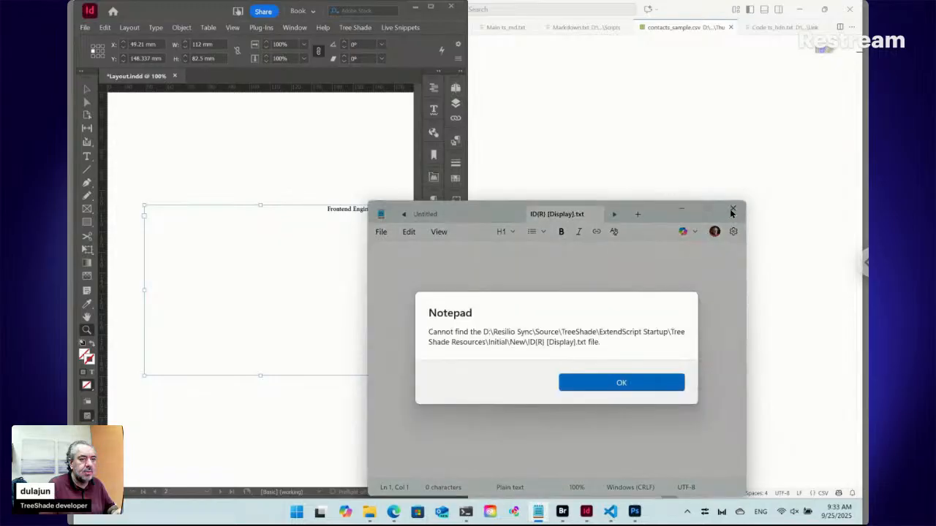
key(Return)
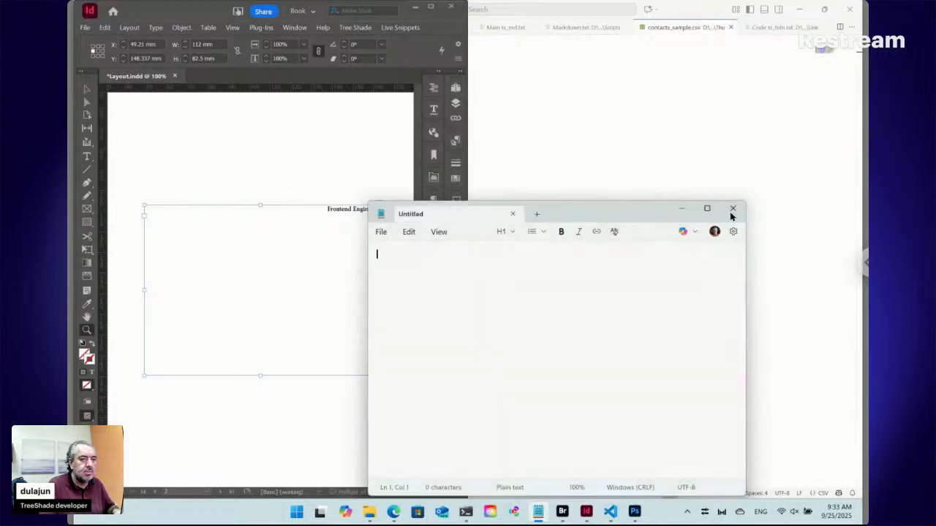
click(732, 208)
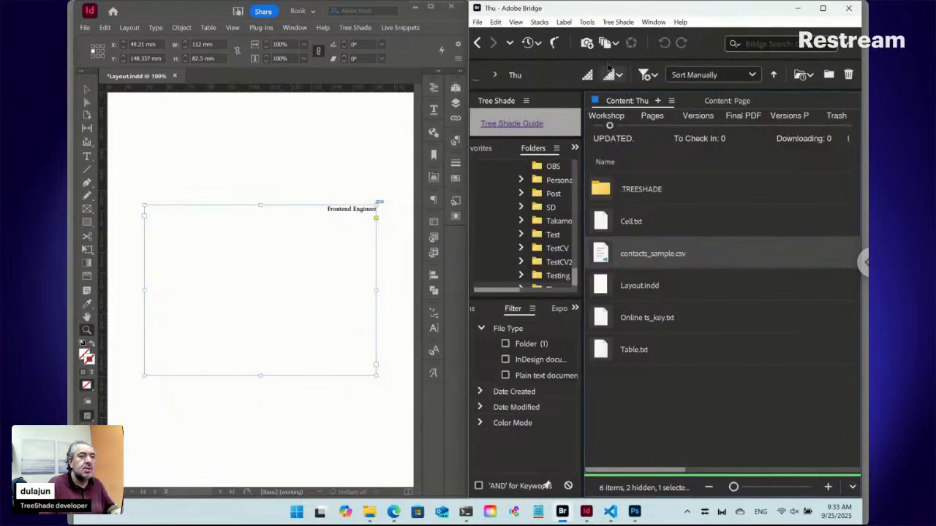
Create a new InDesign file named Card in the Thu folder with Tree Shade and open it.
click(618, 22)
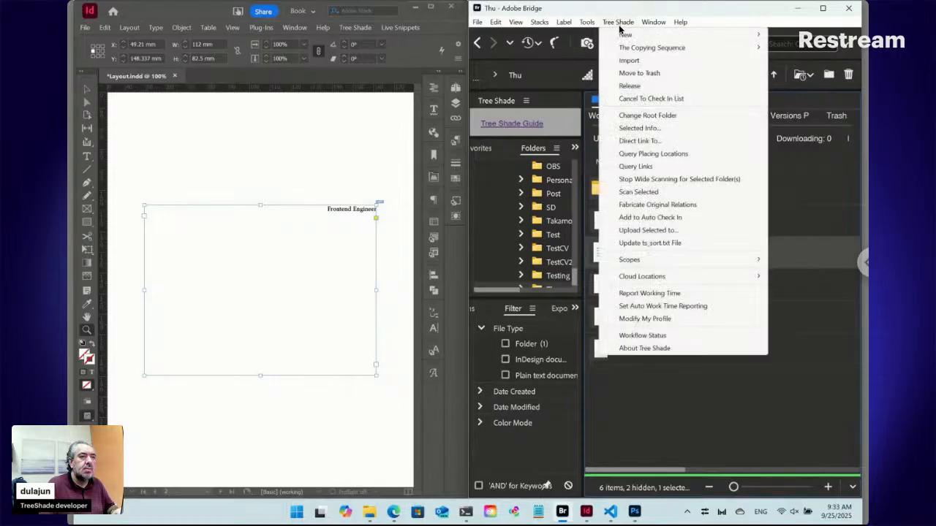
mouse_move(622, 34)
mouse_move(541, 52)
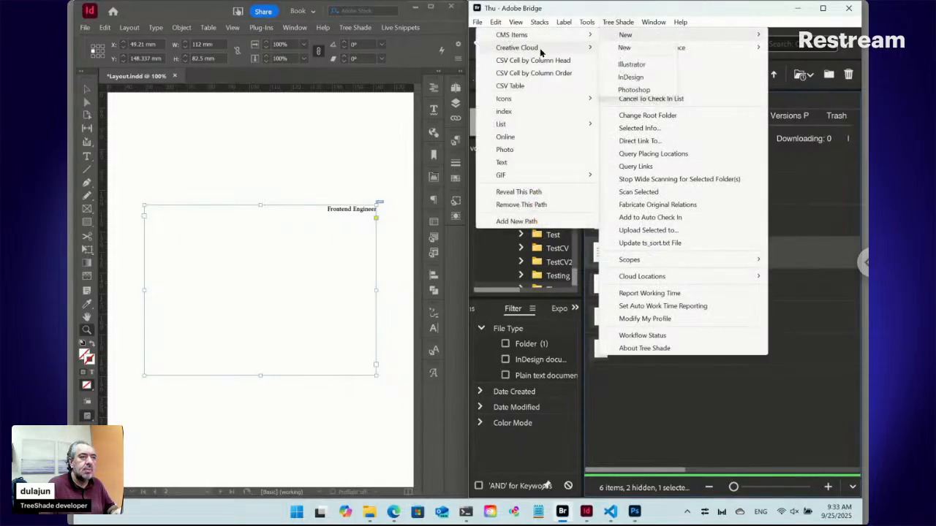
click(634, 78)
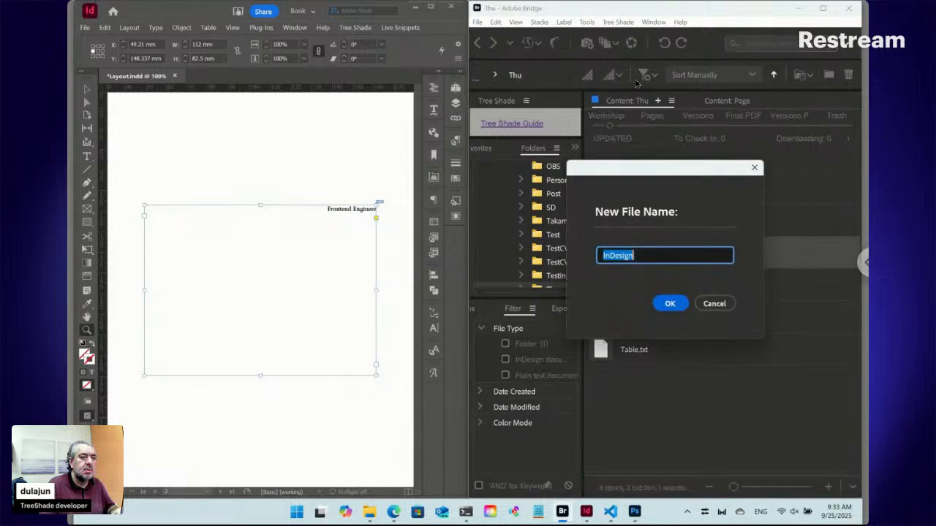
text(Card)
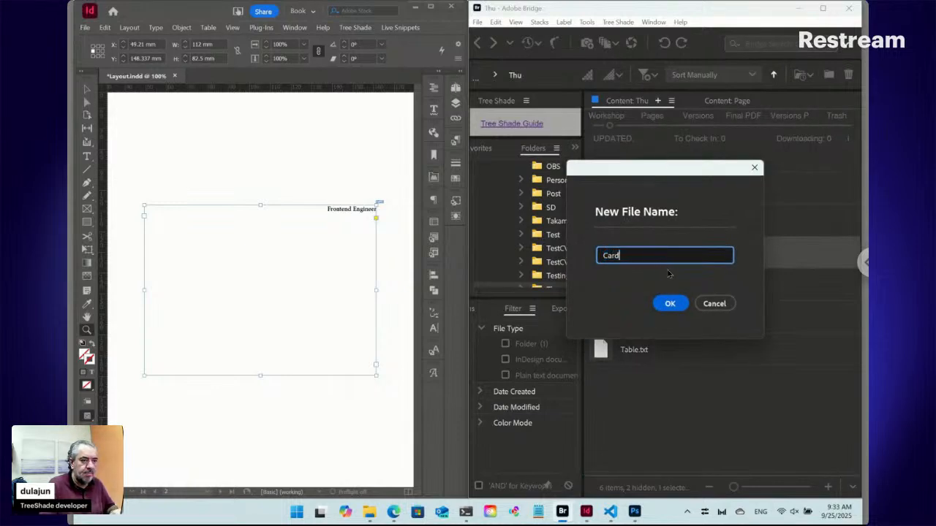
click(670, 303)
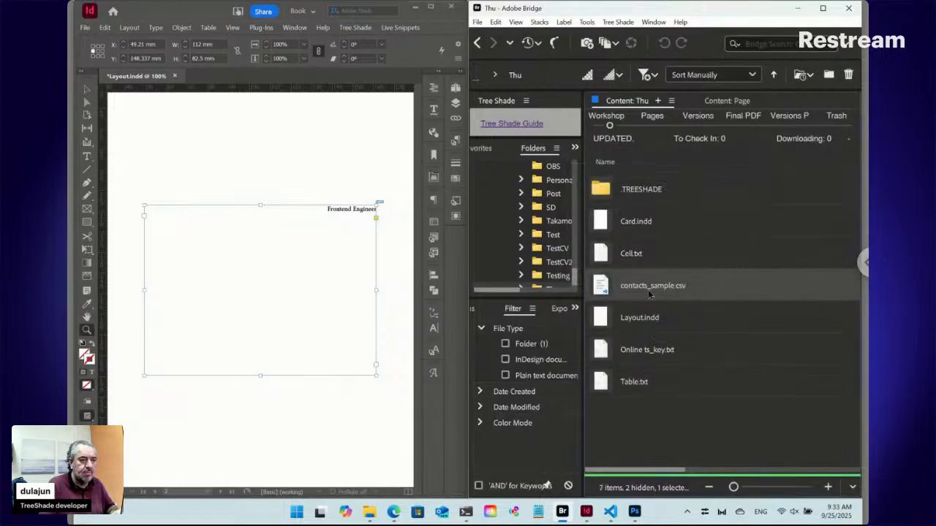
click(606, 223)
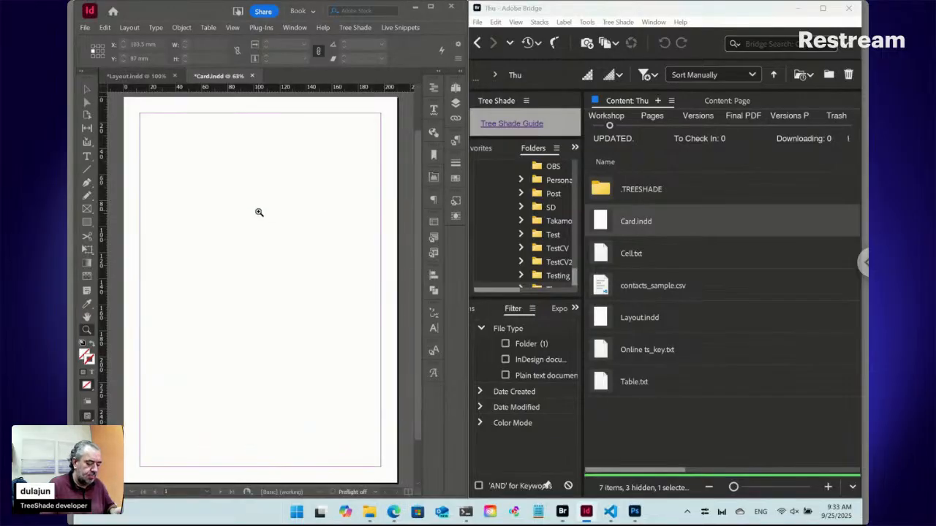
Set the Card document's page size to 54 mm wide and 86 mm high.
key(ctrl+alt+p)
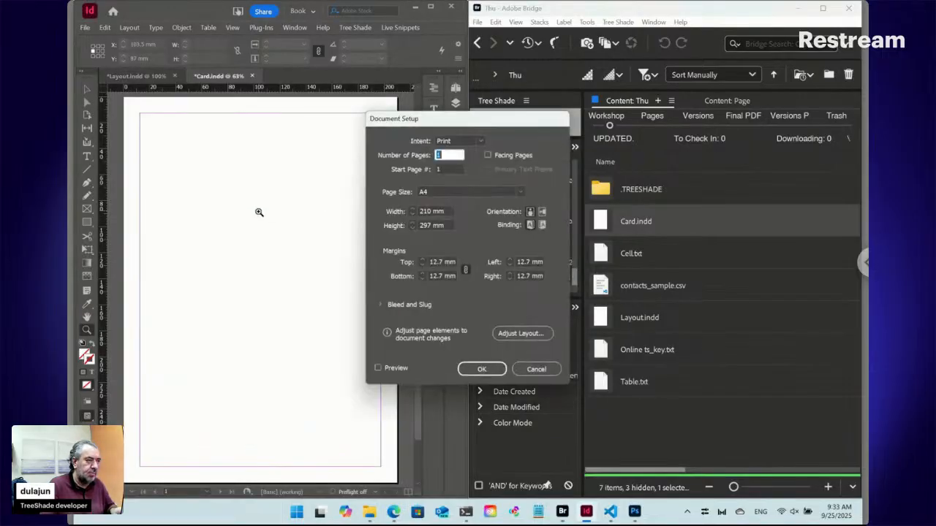
click(395, 212)
text(54)
key(Tab)
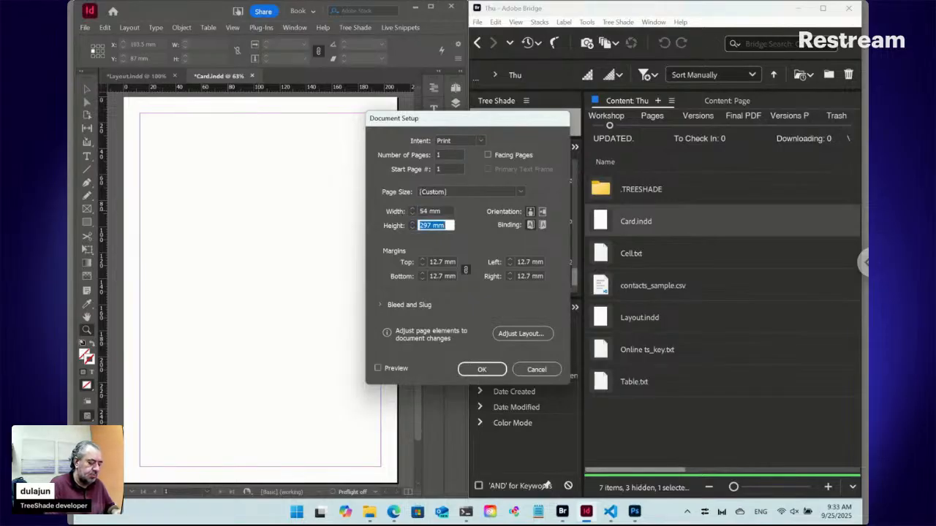
text(86)
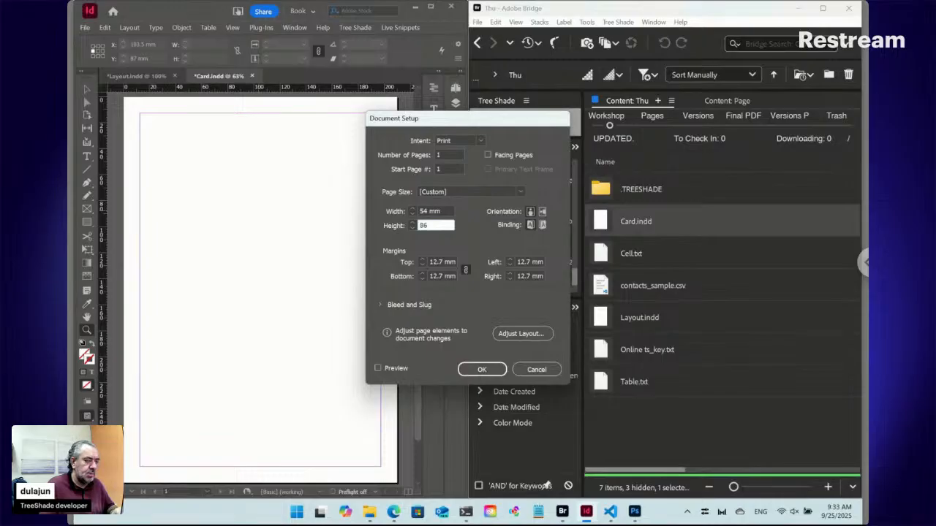
click(481, 369)
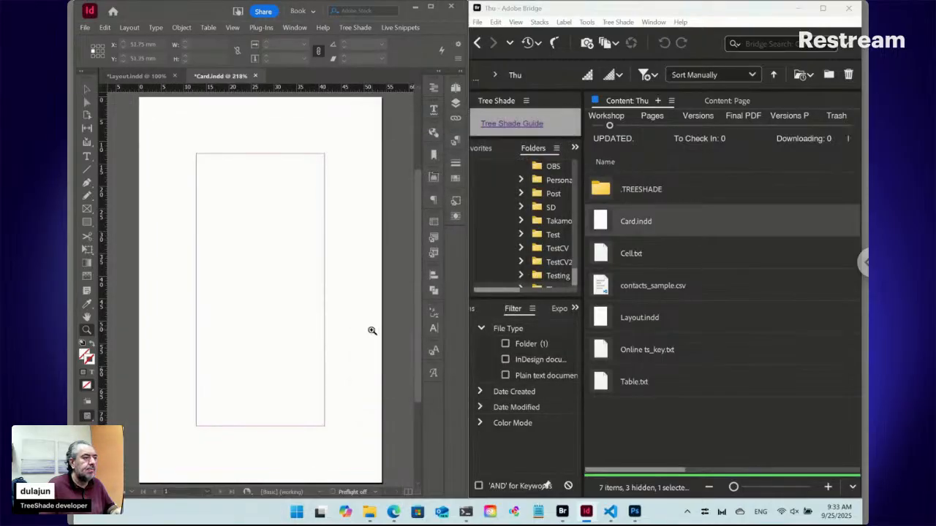
Set all four margins of page 1 to 7 mm.
click(132, 30)
click(172, 51)
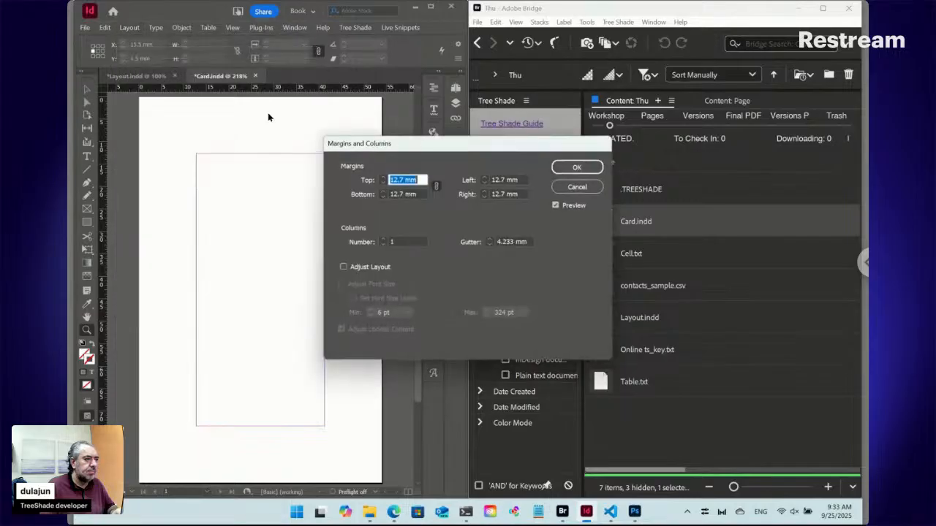
click(384, 183)
click(383, 183)
click(384, 182)
click(384, 183)
click(384, 183)
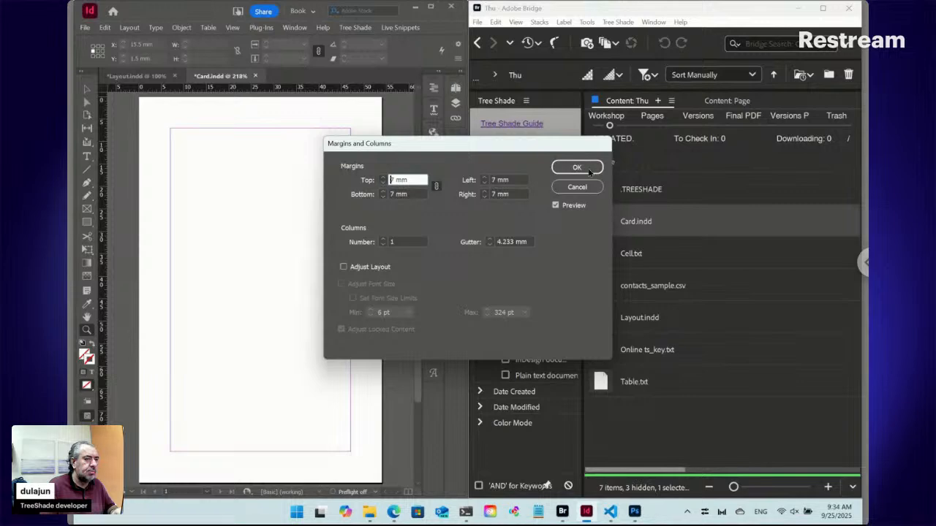
click(596, 168)
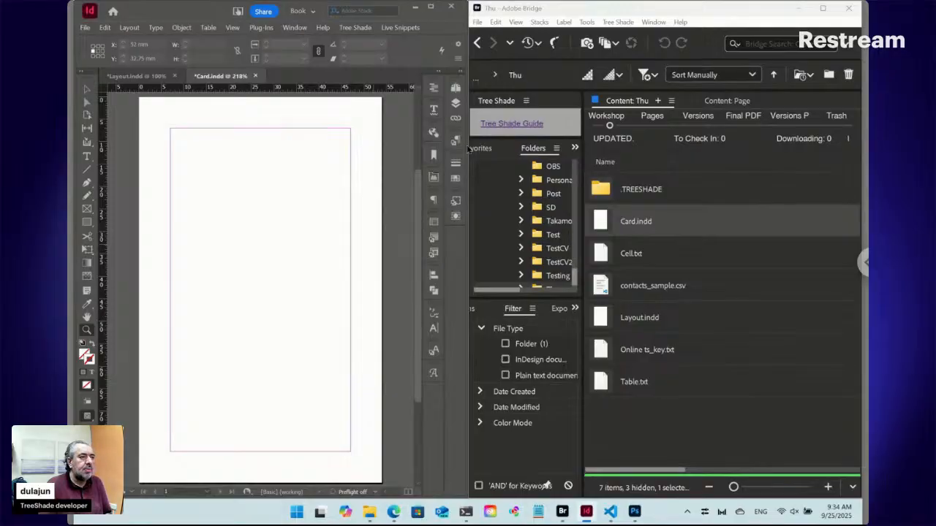
Open the A-Parent page of the Card document and set all its margins to 6 mm.
click(454, 88)
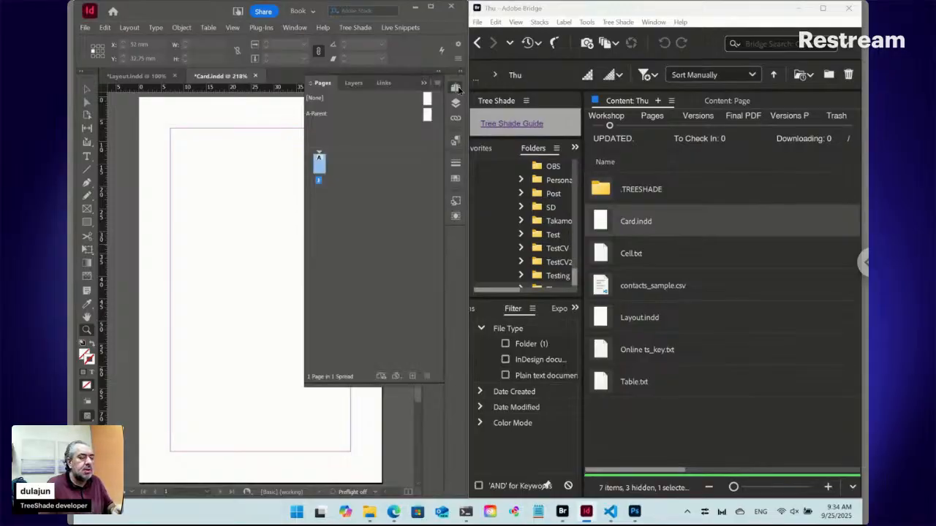
double_click(428, 115)
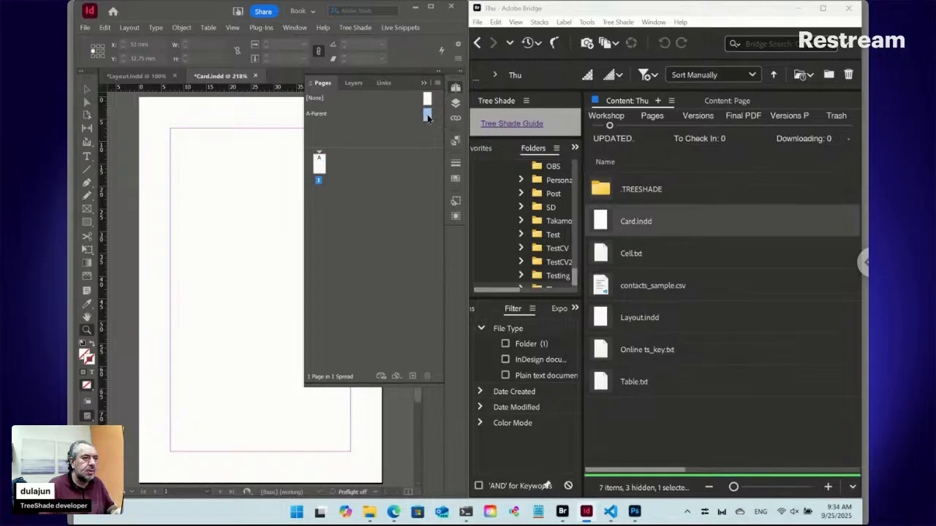
click(455, 88)
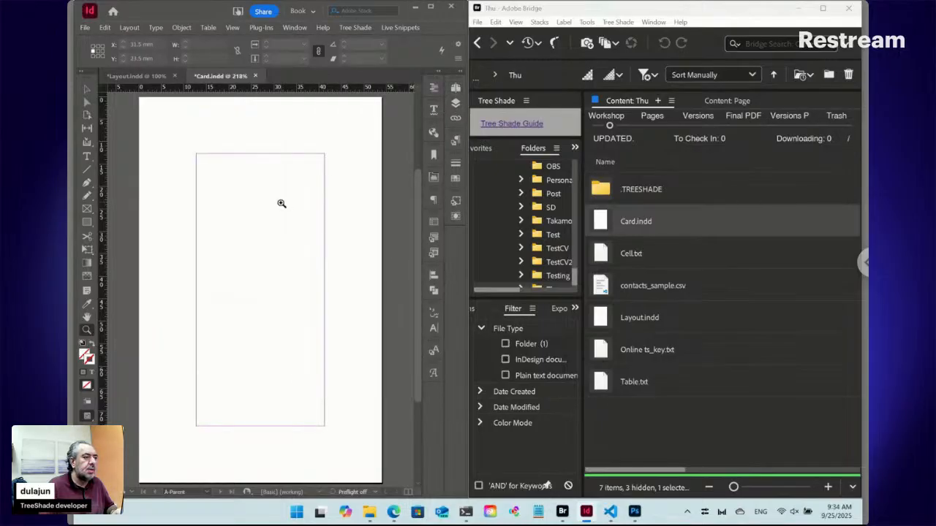
click(130, 28)
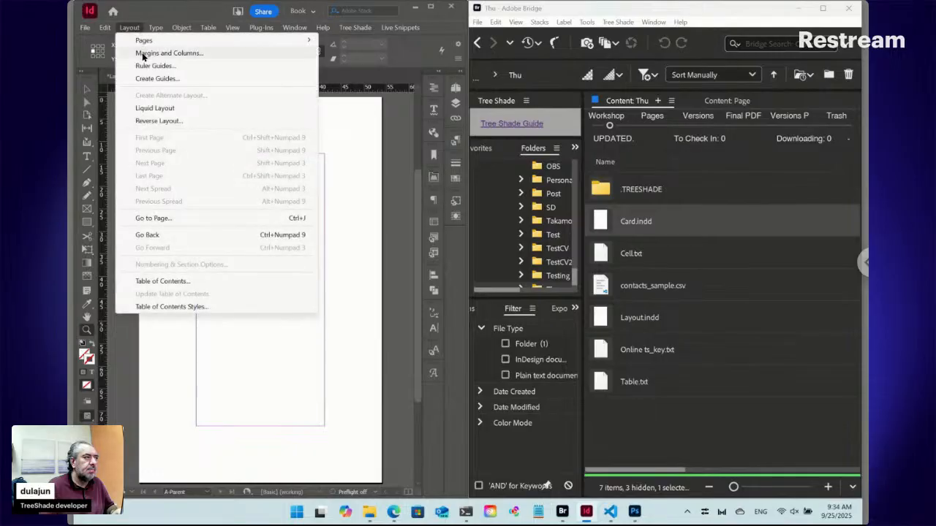
click(147, 52)
text(9)
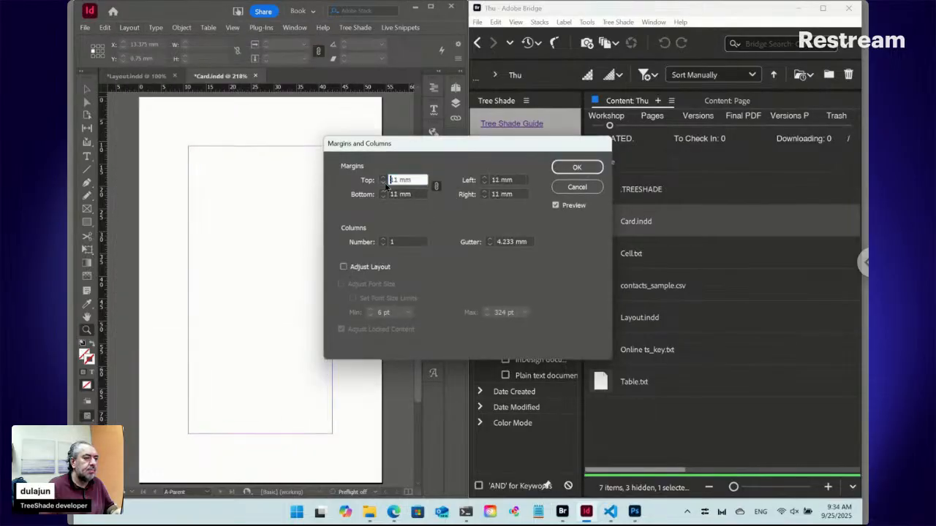
text(7)
key(Down)
click(581, 167)
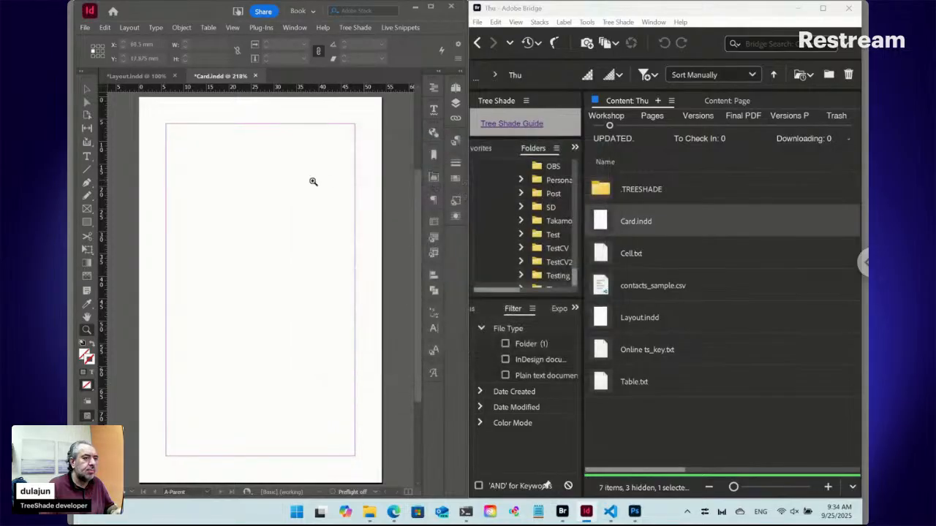
Draw a 42 by 74 mm text frame filling the A-Parent margins and place Cell.txt from Bridge into it.
click(88, 157)
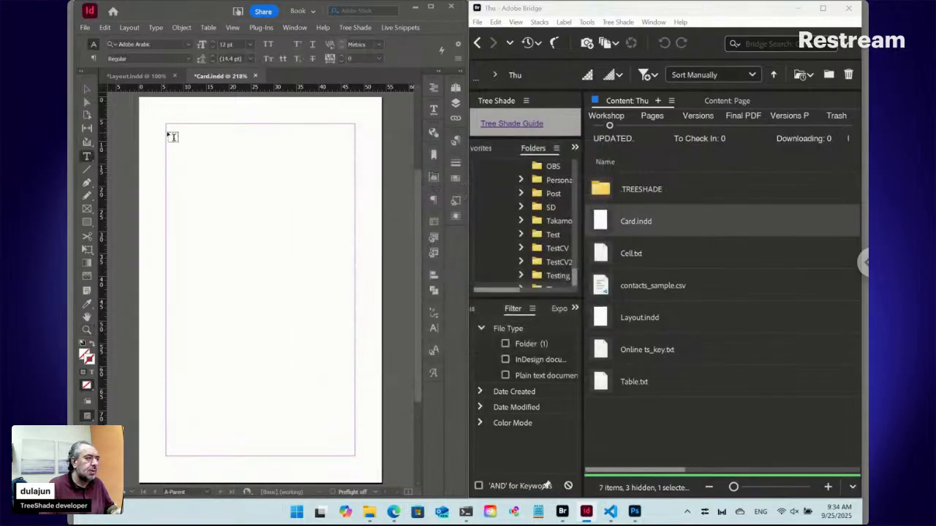
drag(172, 130, 356, 455)
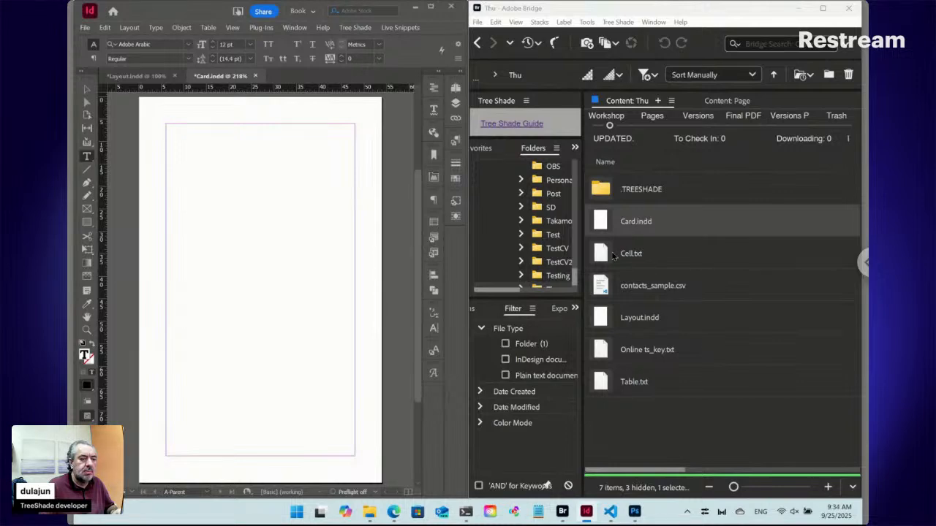
click(604, 254)
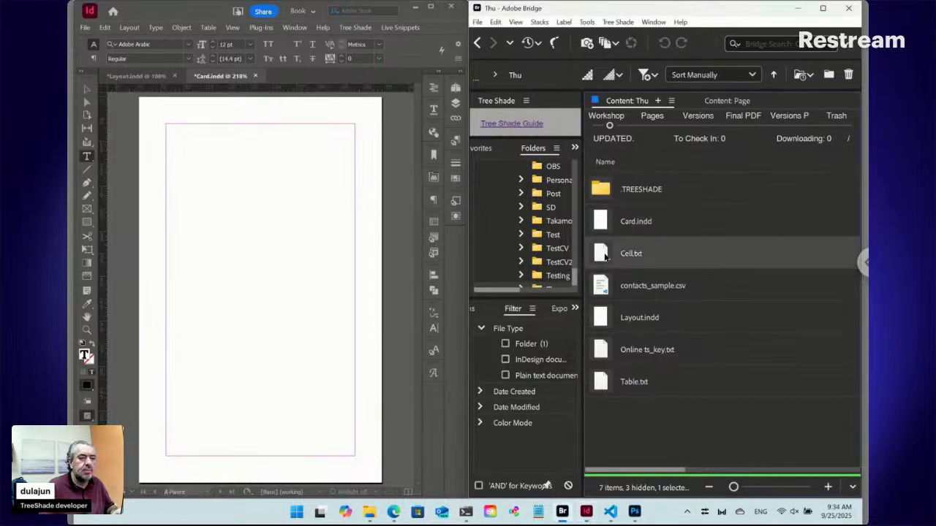
right_click(606, 255)
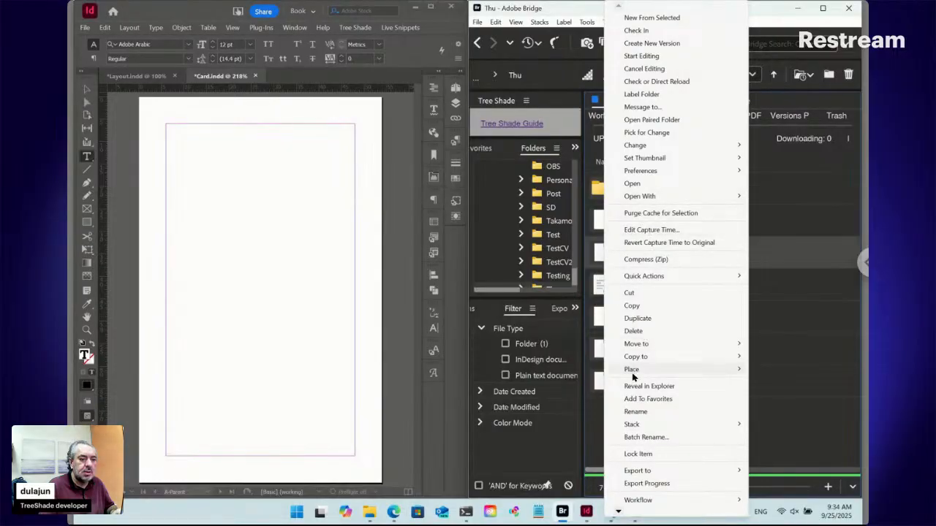
mouse_move(633, 374)
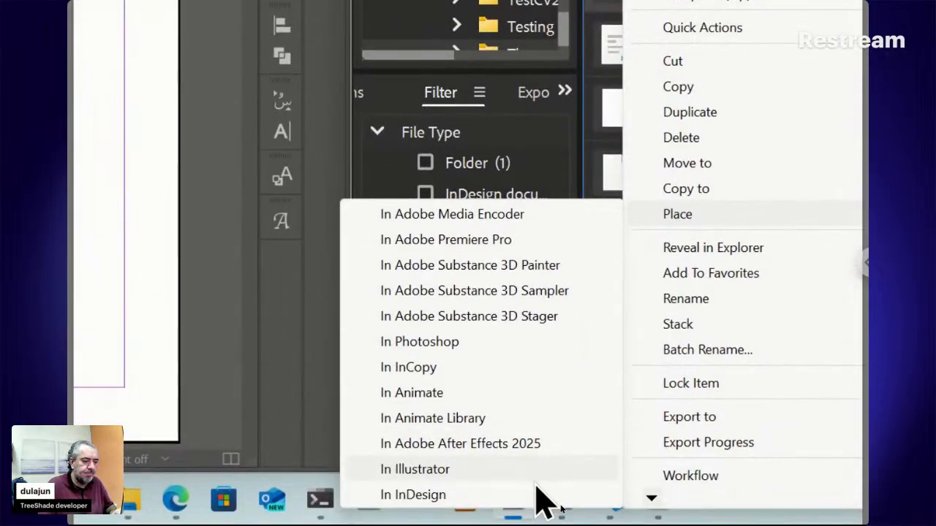
click(539, 495)
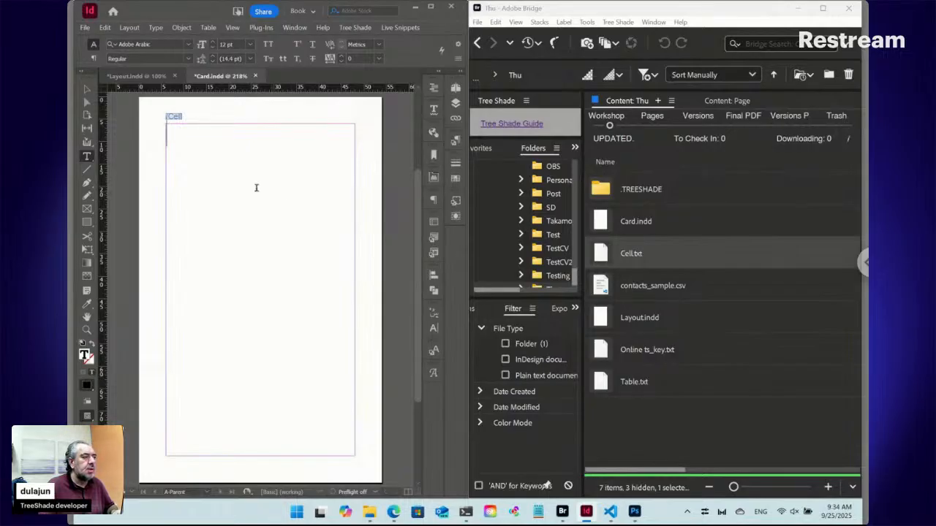
Override the parent's Cell text frame on page 1 and delete everything from that page.
click(87, 88)
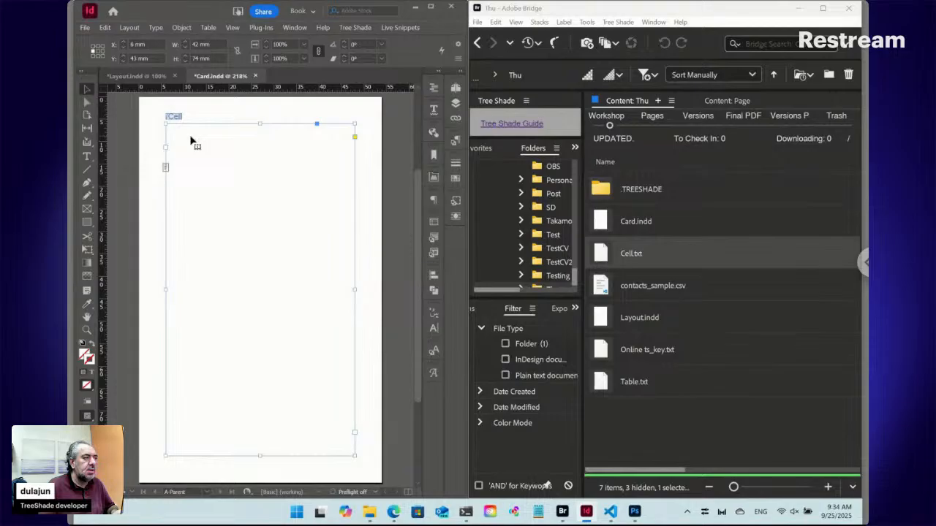
click(455, 88)
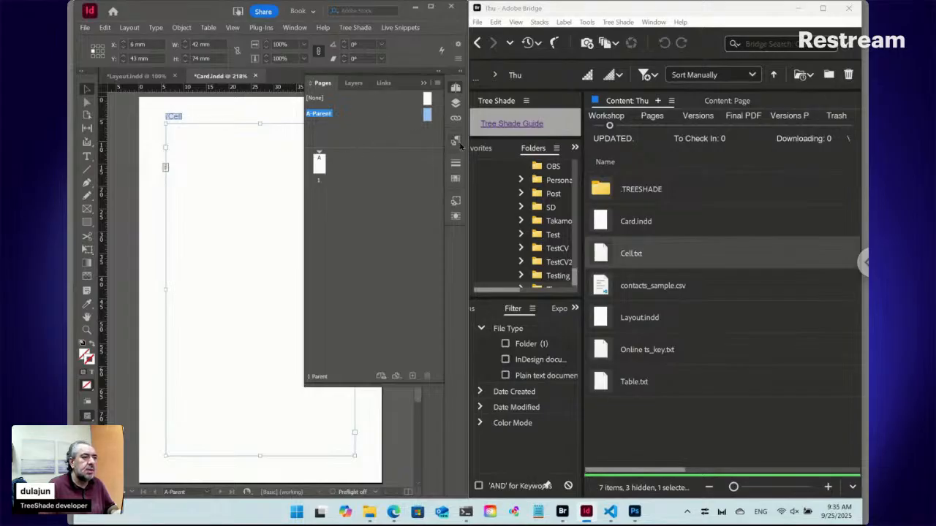
double_click(320, 164)
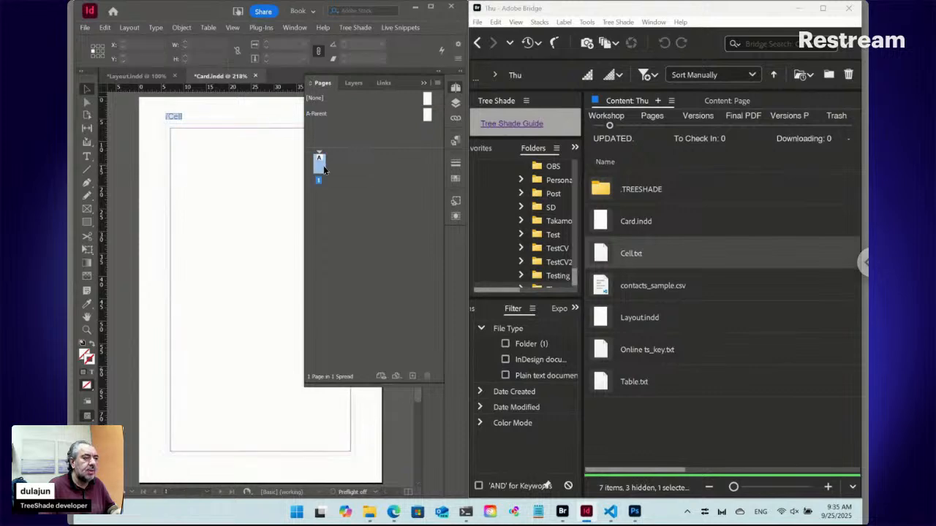
click(213, 152)
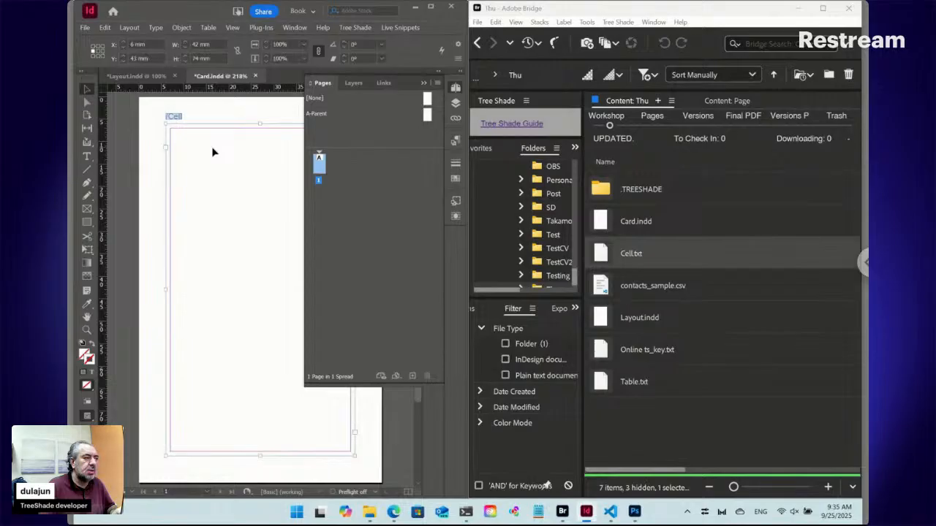
right_click(320, 172)
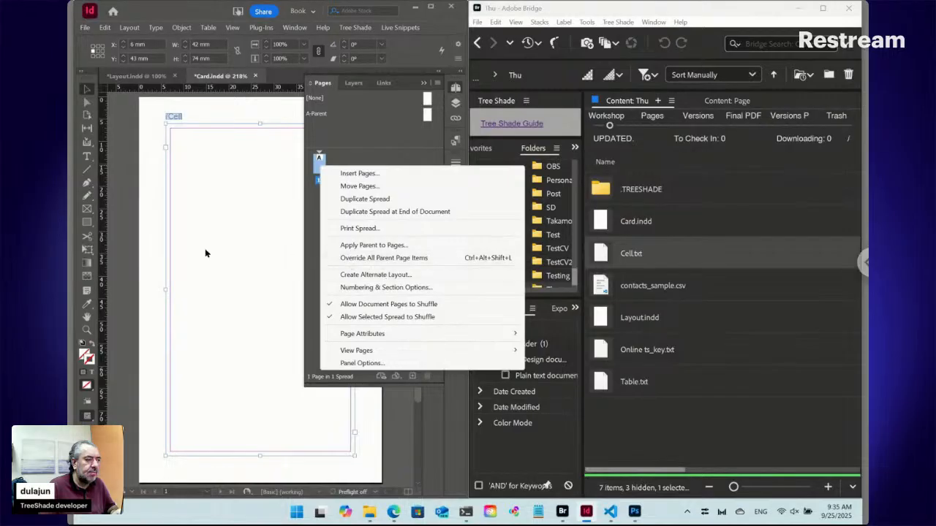
click(162, 243)
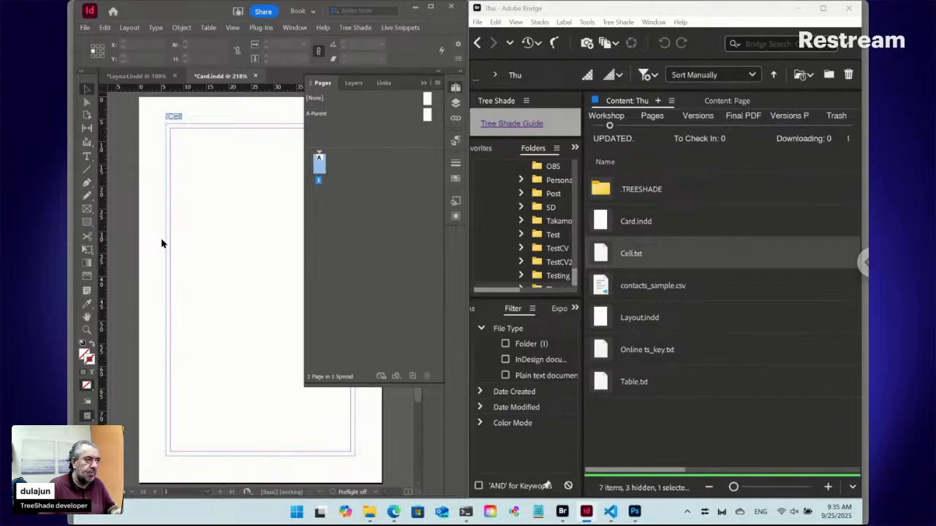
key(ctrl+a)
key(Delete)
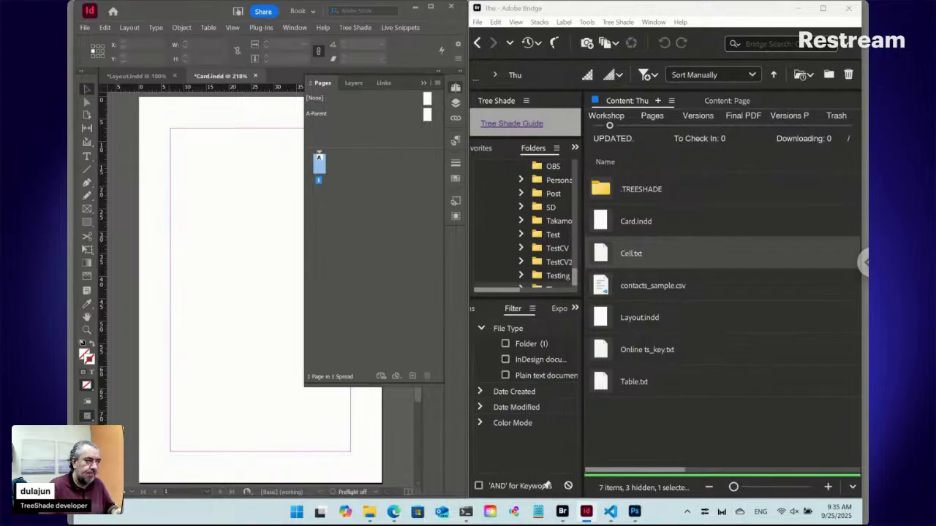
Reapply A-Parent to page 1 and override all parent page items there.
double_click(429, 117)
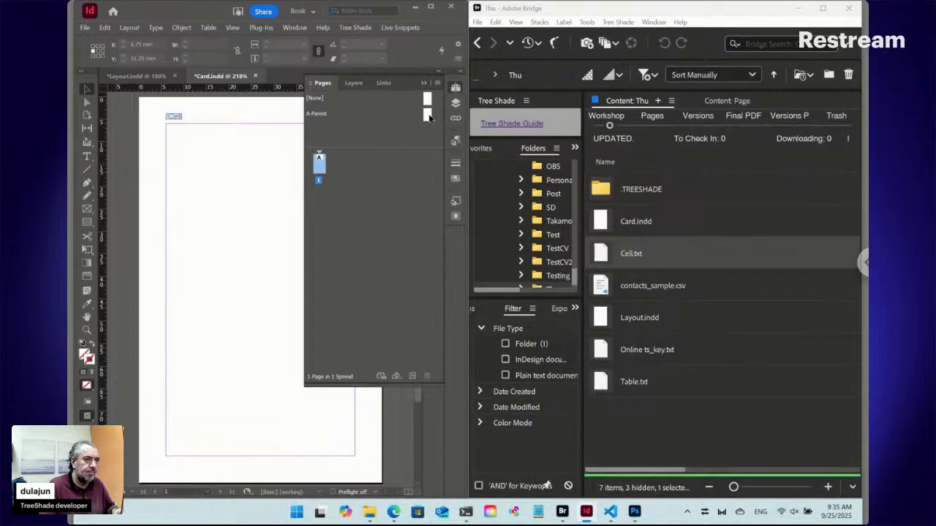
right_click(318, 165)
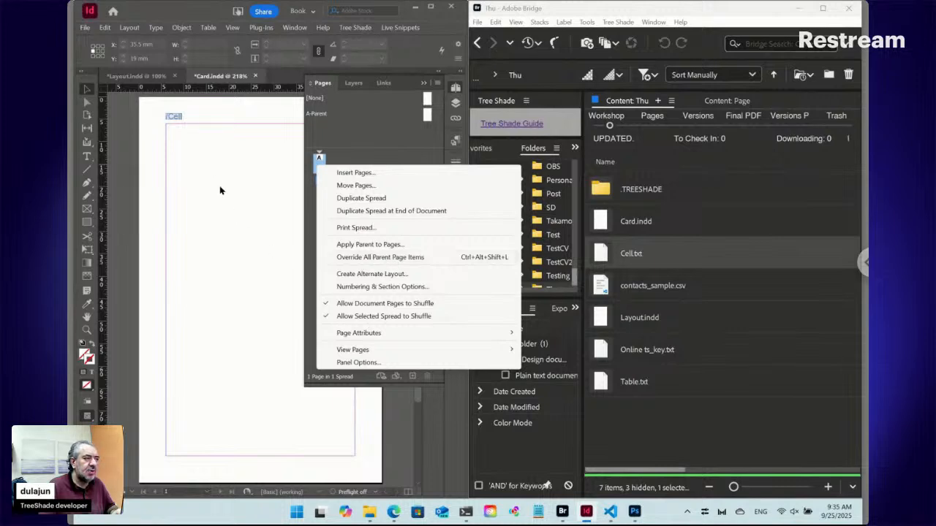
click(378, 257)
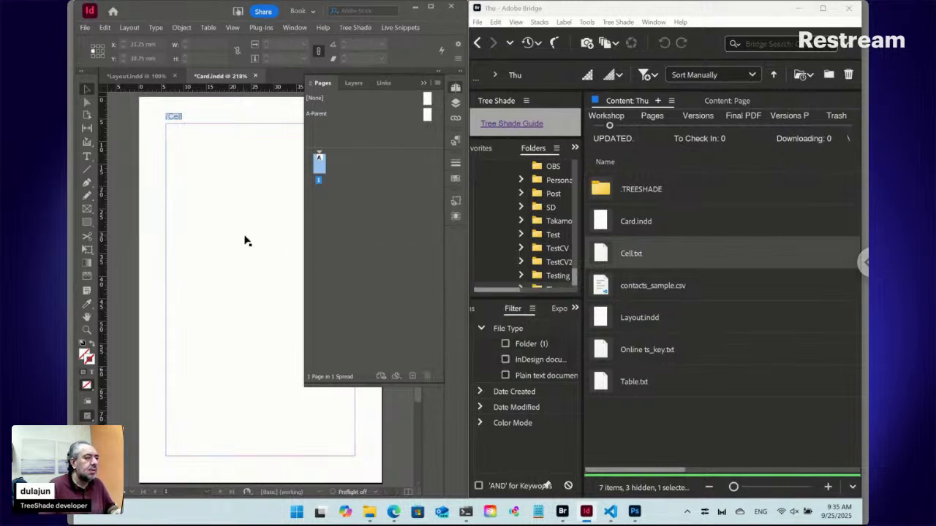
Update all live snippets in the Card document so the overridden Cell snippet on page 1 is refreshed.
click(412, 28)
mouse_move(420, 95)
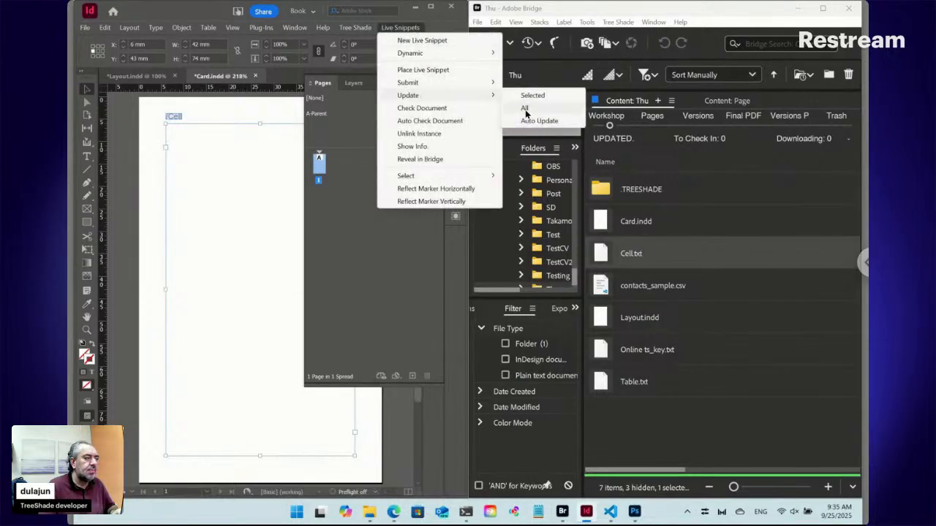
click(525, 109)
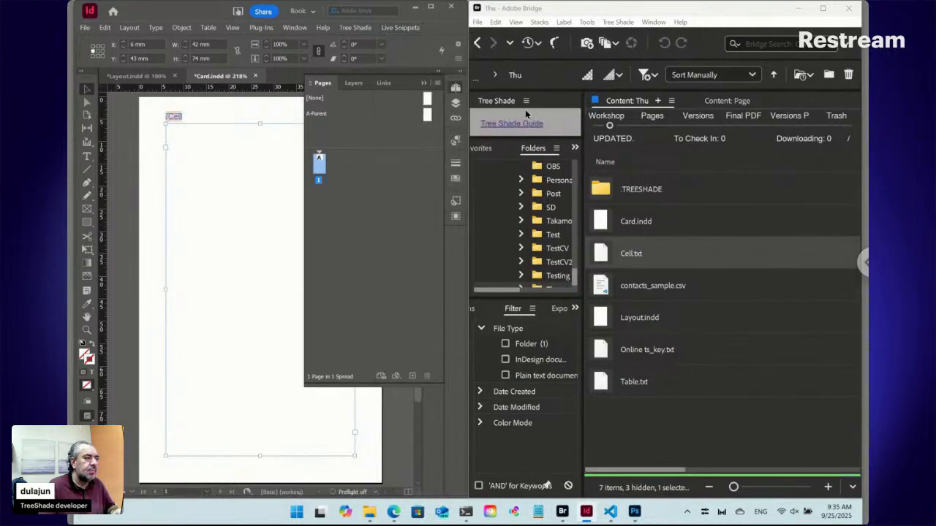
click(176, 122)
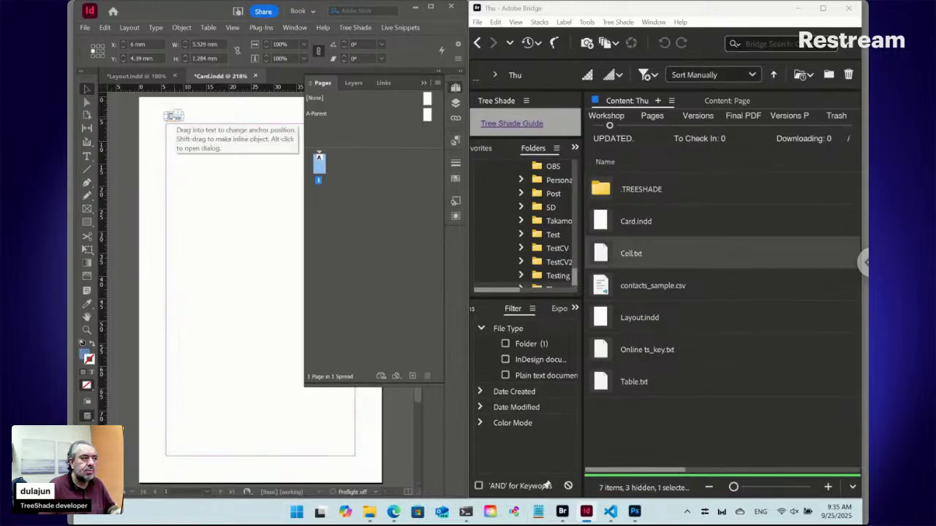
click(414, 28)
mouse_move(411, 56)
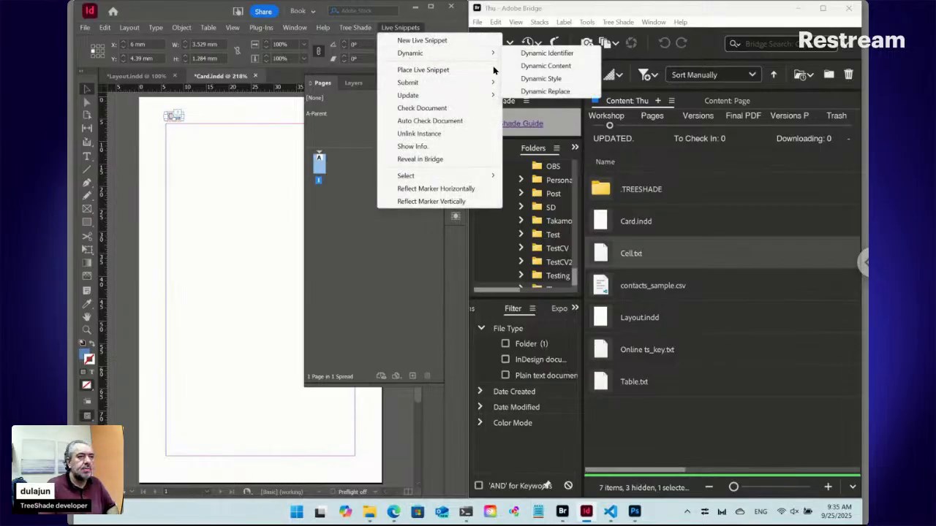
click(522, 65)
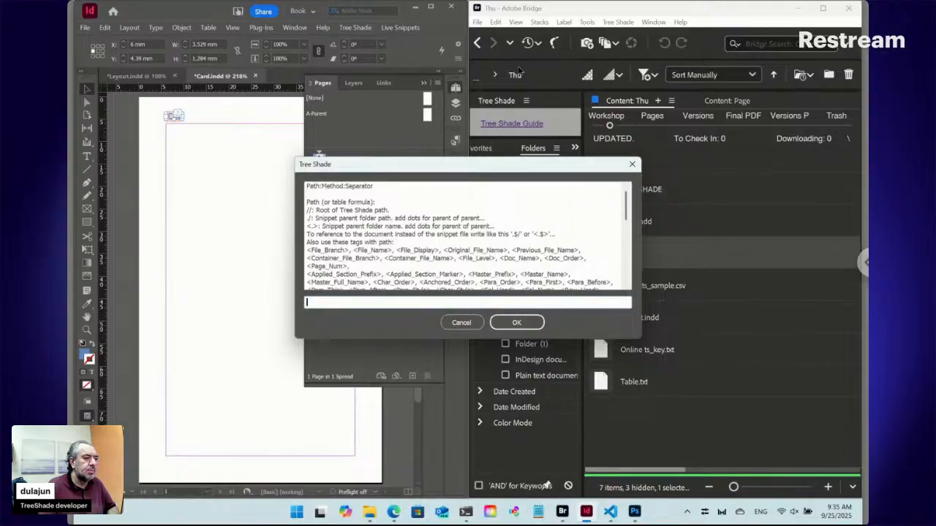
click(462, 324)
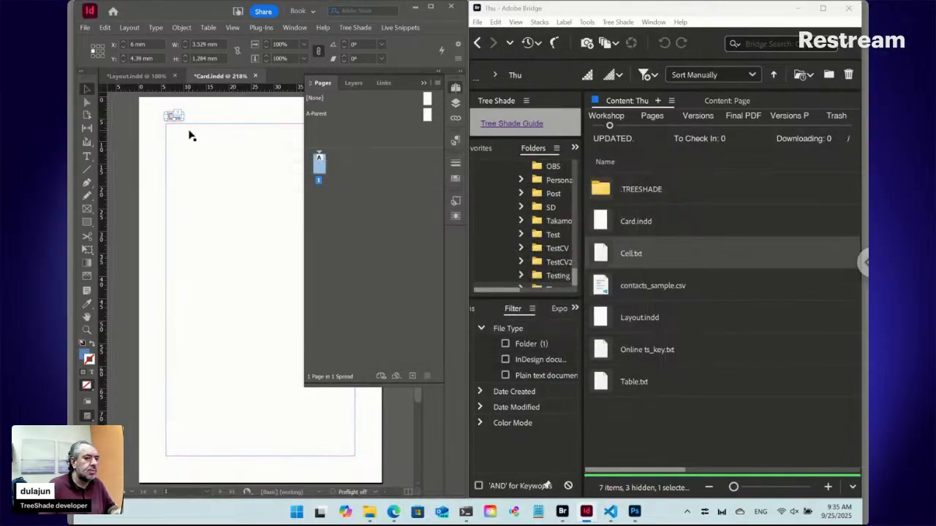
Switch to Bridge and open the content of the Cell.txt snippet for editing.
double_click(604, 254)
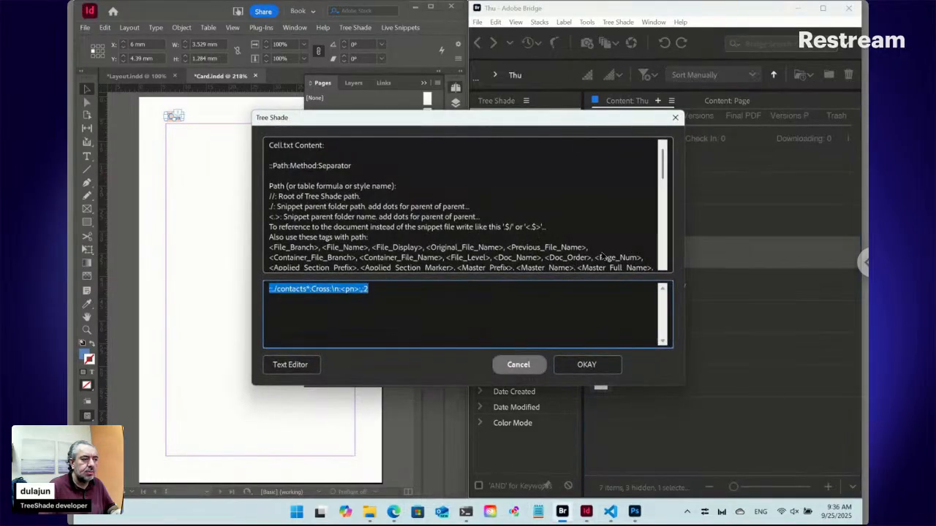
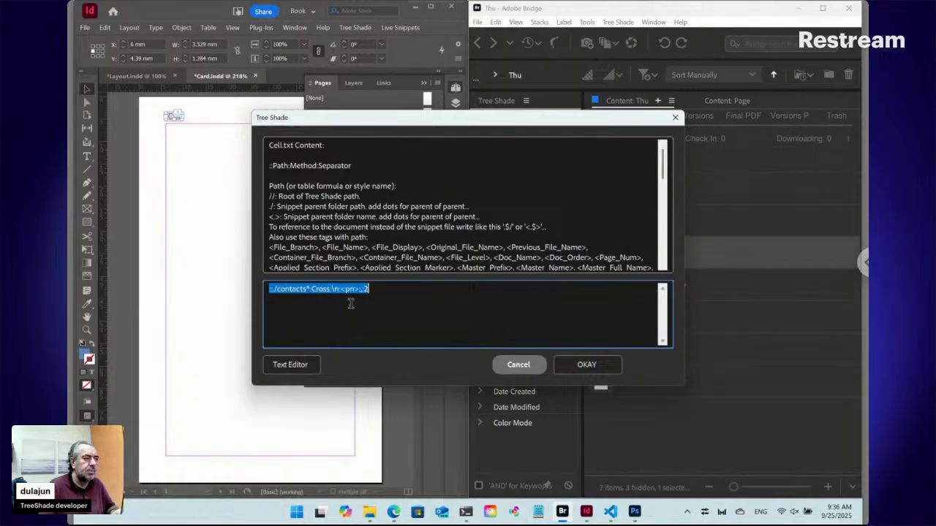
Leave the Cell.txt content as it is and update the selected Cell snippet on page 1 of the Card document.
click(512, 370)
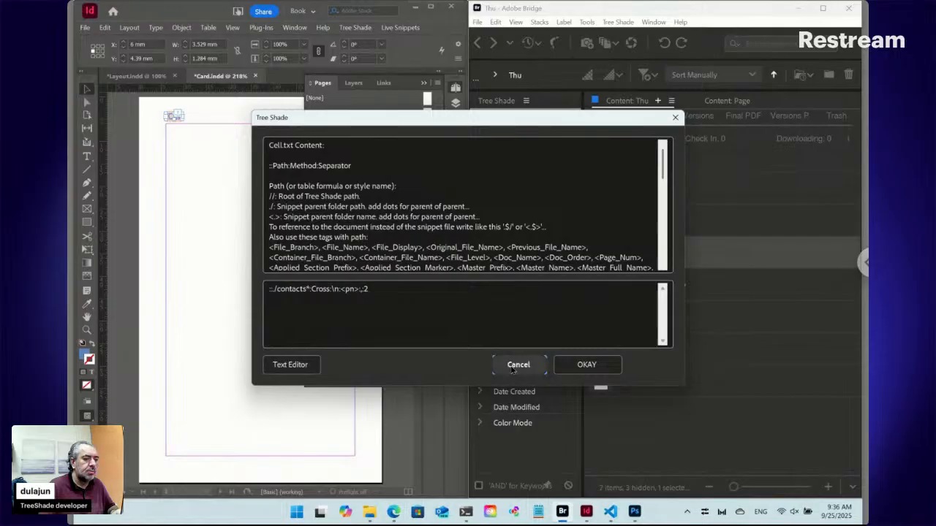
click(404, 29)
mouse_move(408, 95)
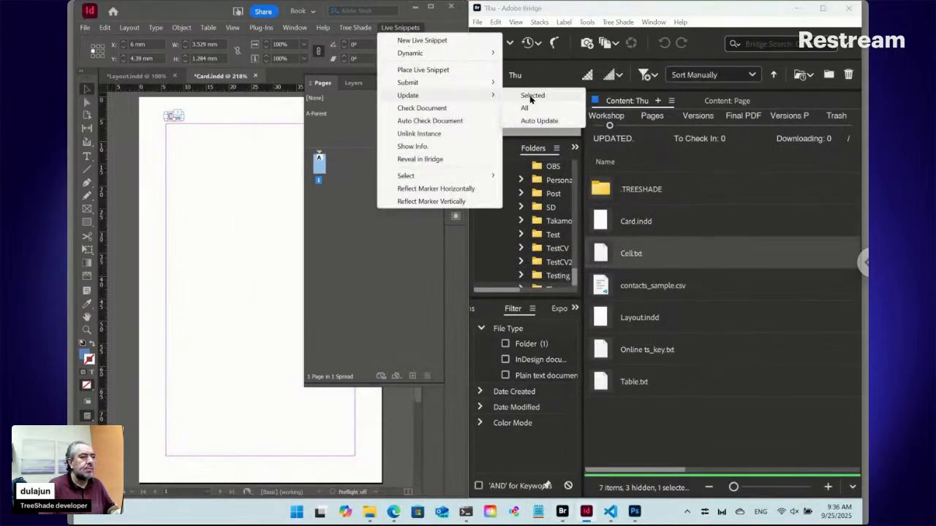
click(531, 96)
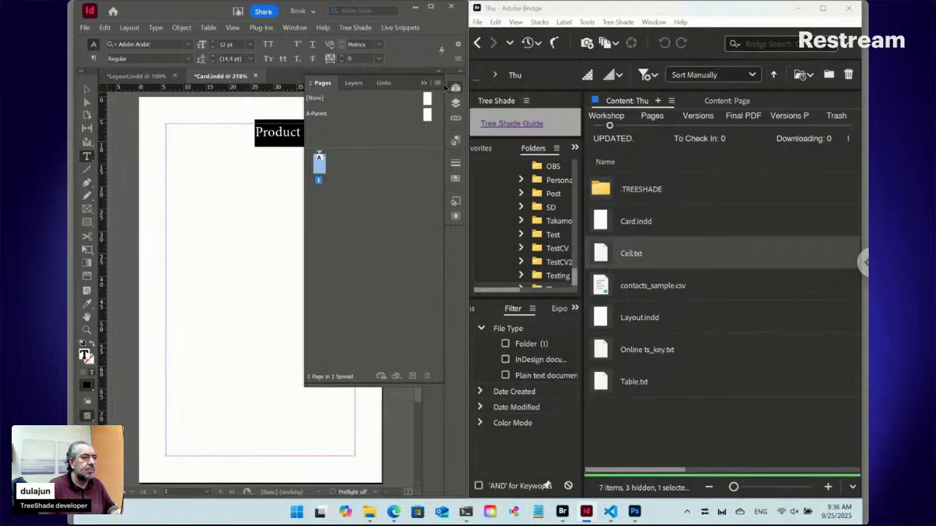
click(455, 88)
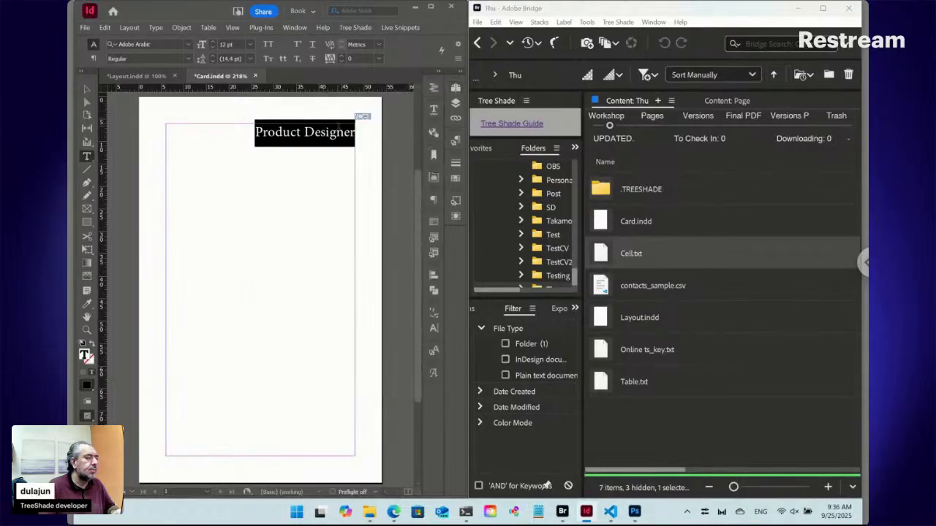
Create a paragraph style called Name and apply it to the Cell snippet text on page 1.
click(322, 135)
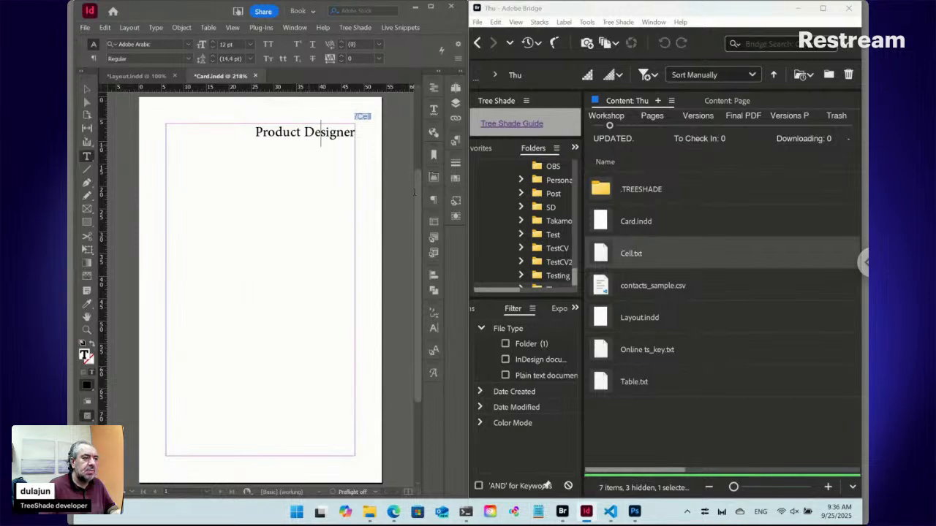
click(454, 140)
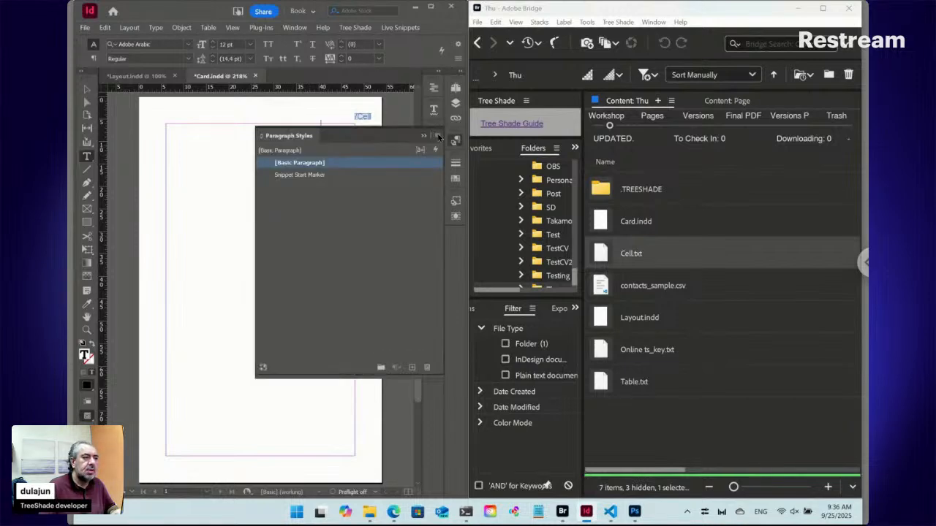
click(437, 136)
click(495, 140)
text(Name)
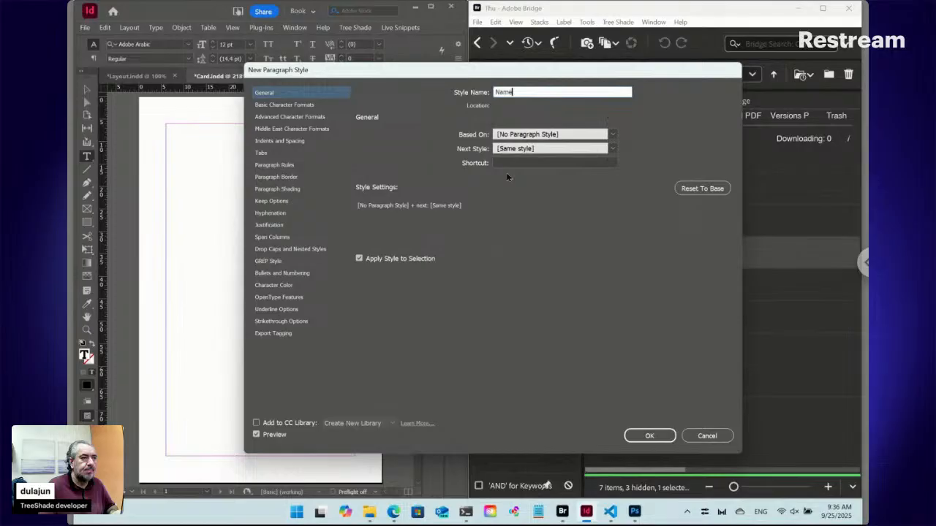
click(656, 437)
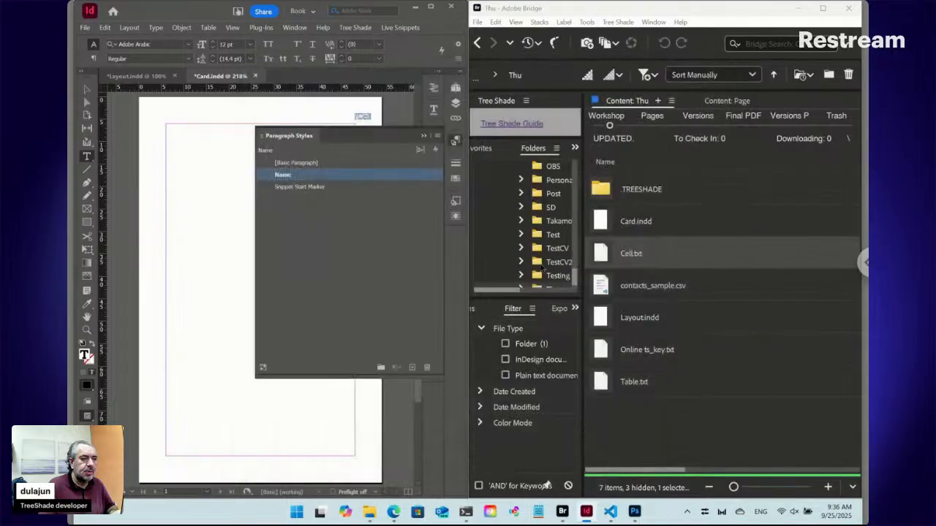
Create a paragraph style called Position, based on Name, and apply it to the Cell text.
click(438, 137)
click(466, 141)
text(P)
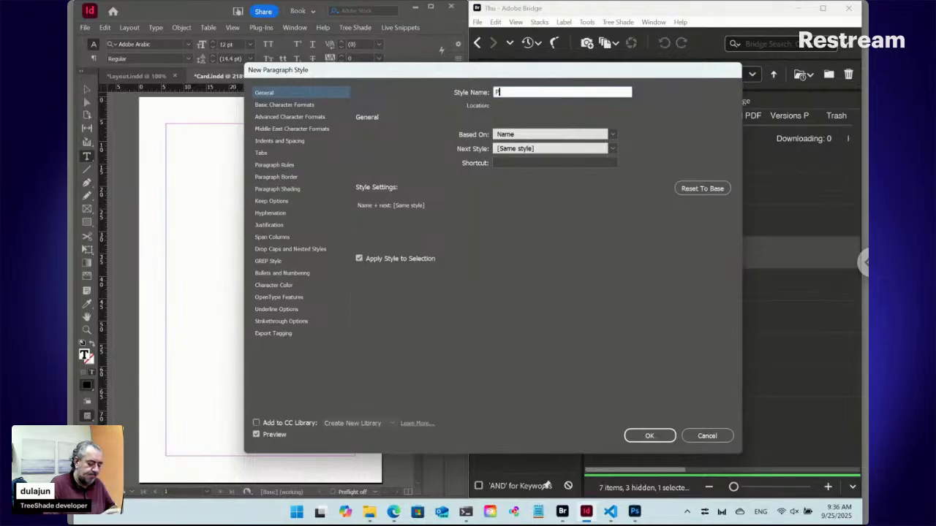
text(osition)
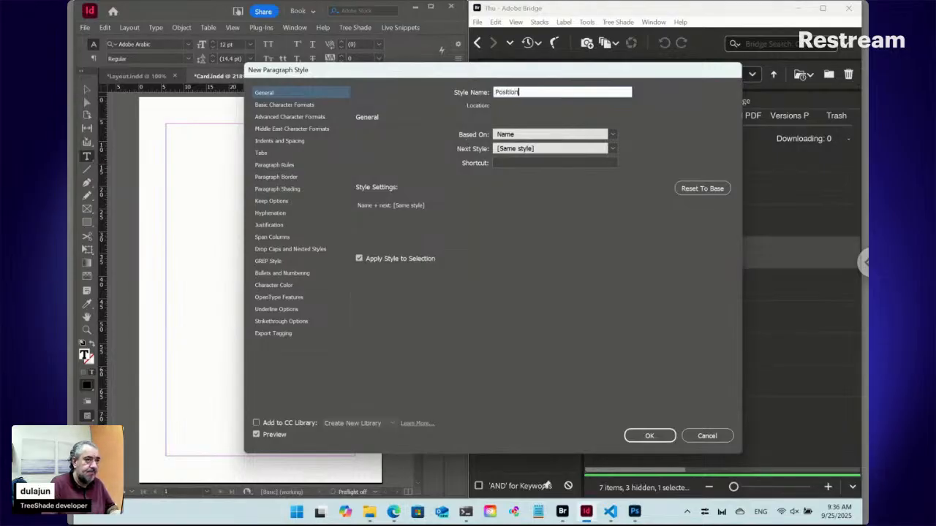
click(649, 436)
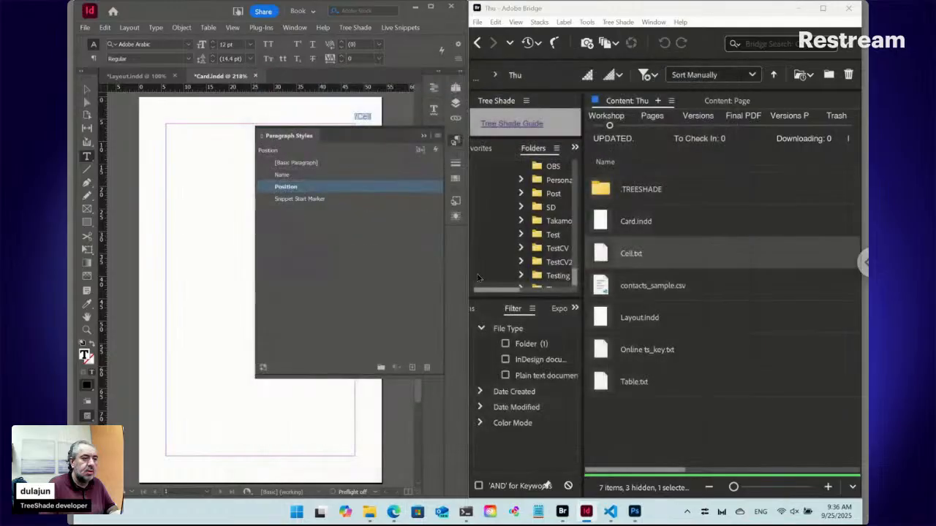
Create a paragraph style called Email, based on Position, and apply it to the Cell text.
click(437, 136)
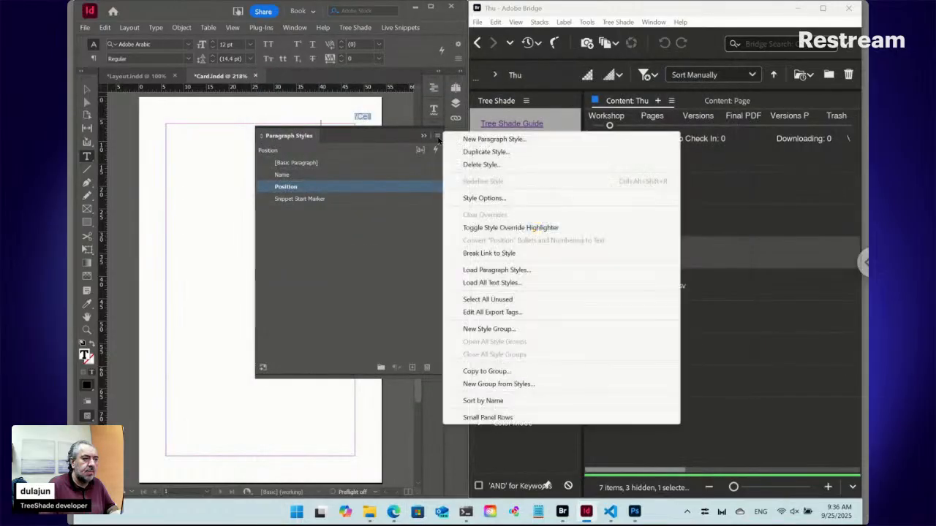
click(462, 142)
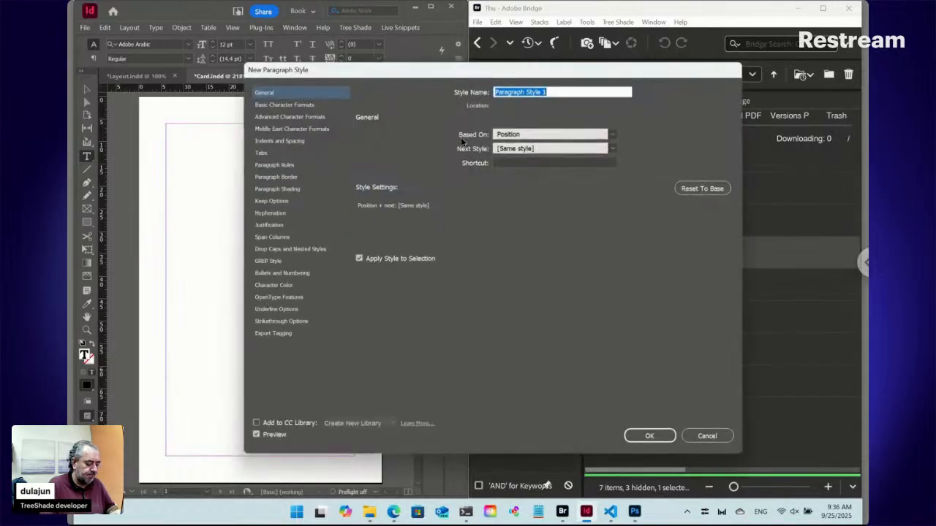
text(Email)
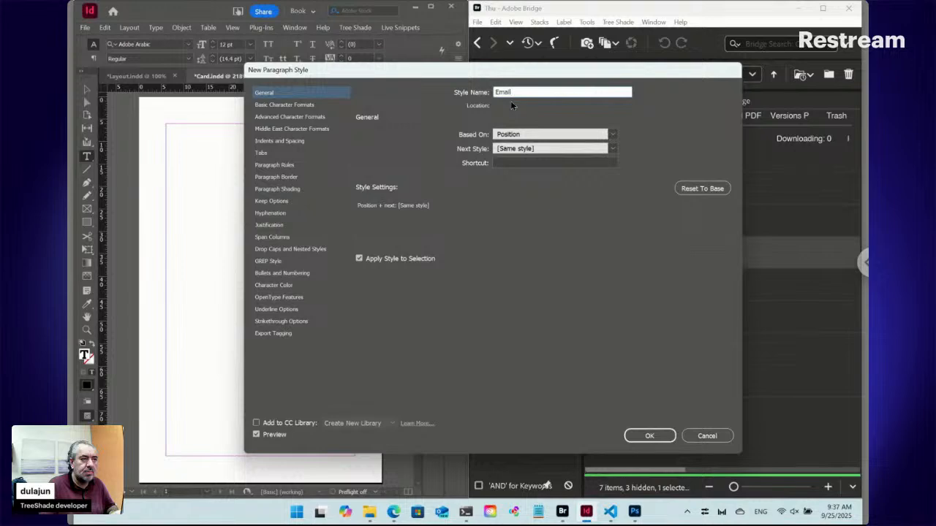
click(647, 436)
Check the column headers of contacts_sample.csv in Visual Studio Code against the paragraph style names in InDesign's Card document.
click(610, 513)
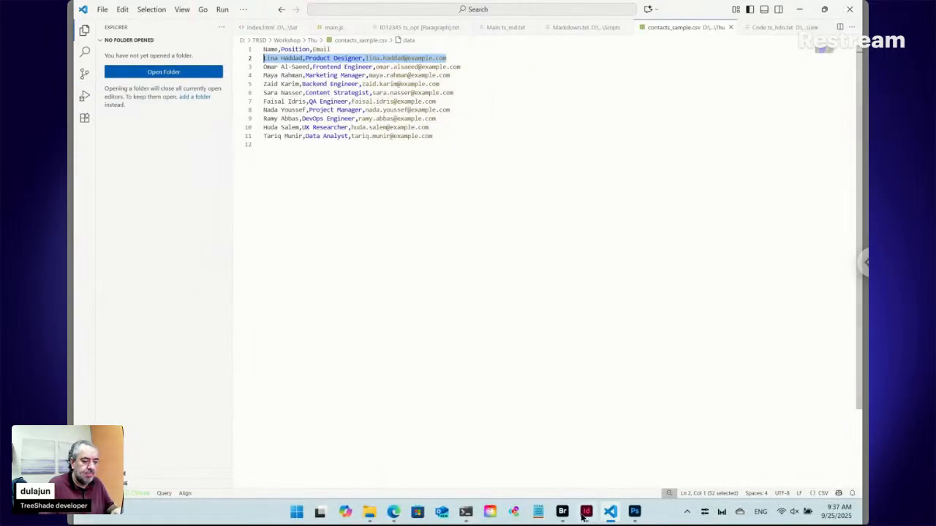
mouse_move(583, 515)
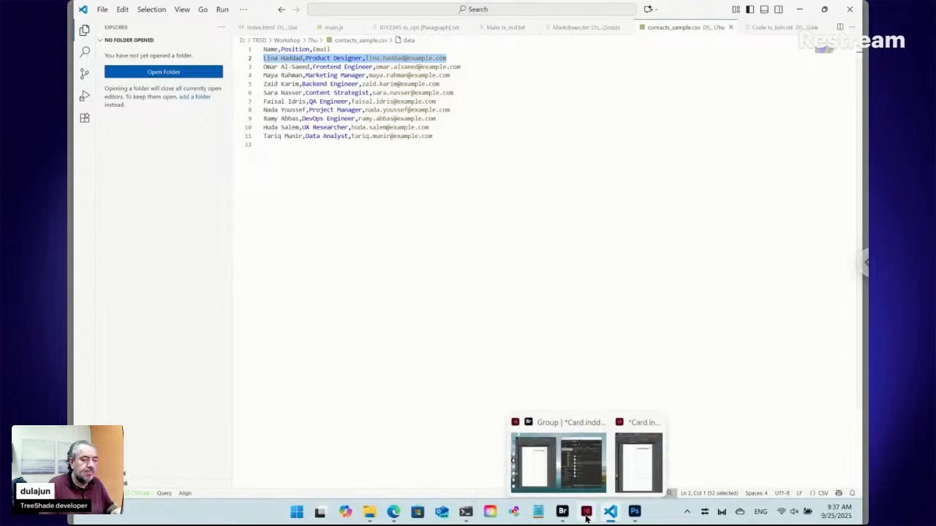
click(560, 468)
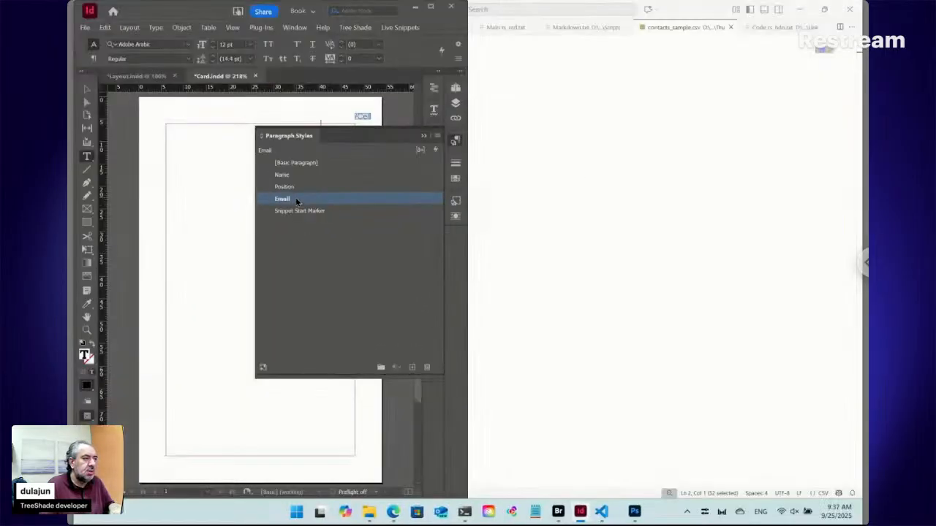
click(454, 141)
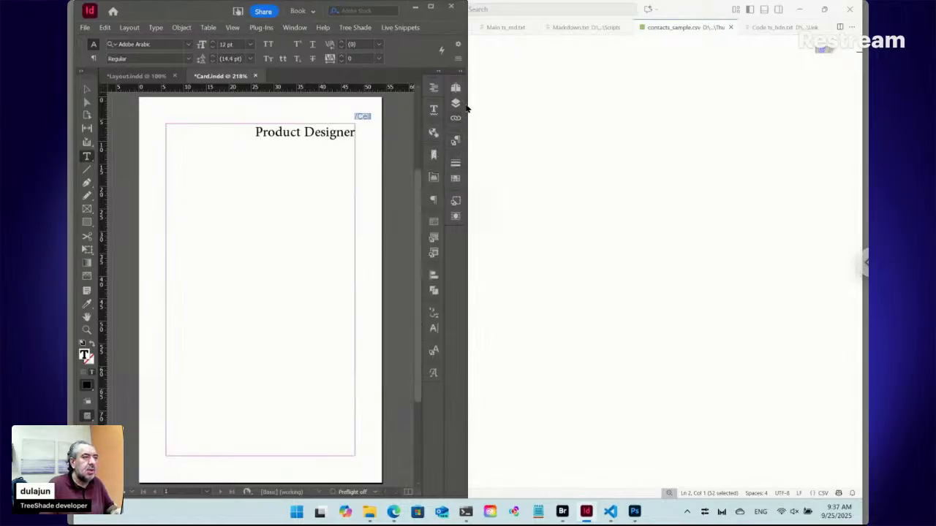
Switch to Bridge and replace the fixed column 2 in the Cell.txt snippet with <ps>, making it ::./contacts*:Cross:\n:<pn>:,:<ps>.
mouse_move(570, 514)
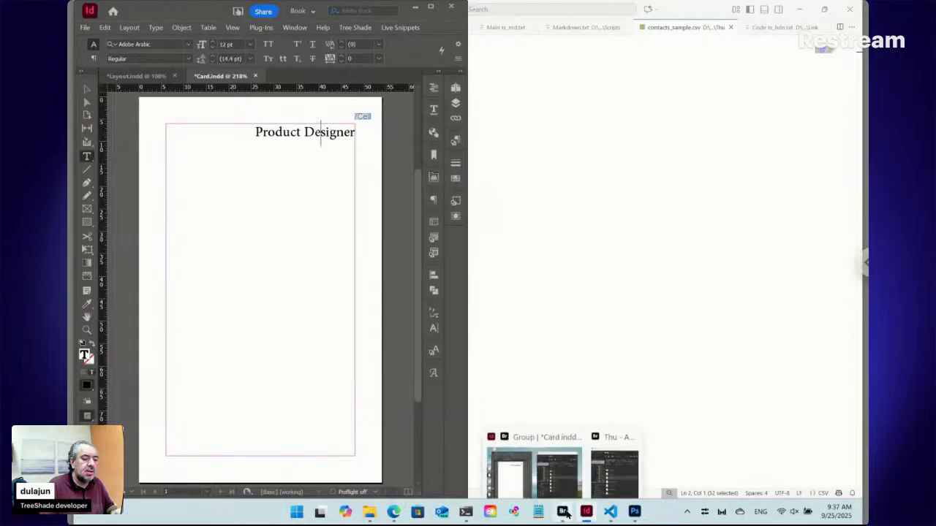
click(614, 483)
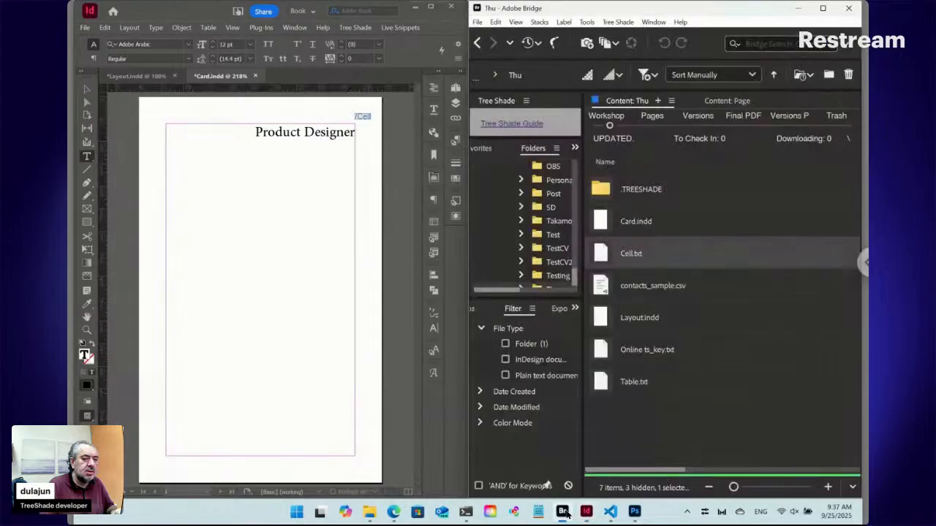
double_click(604, 254)
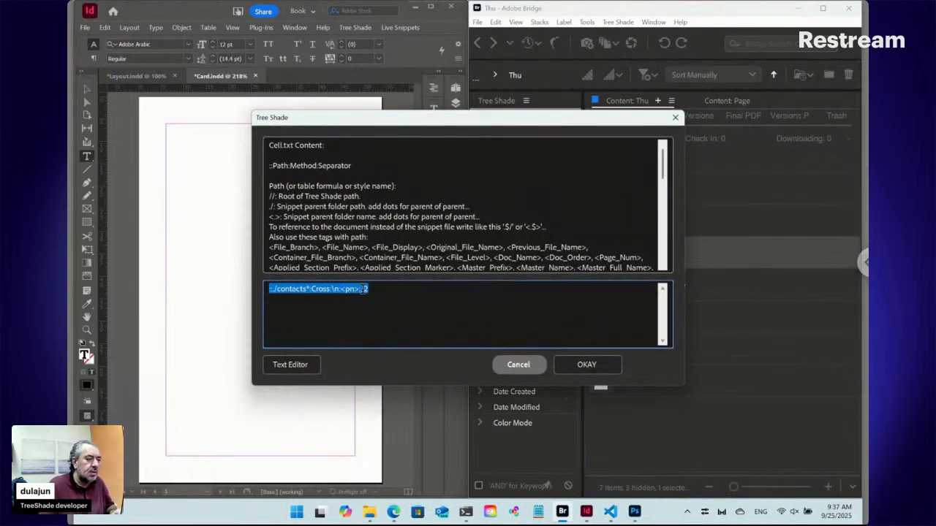
click(367, 289)
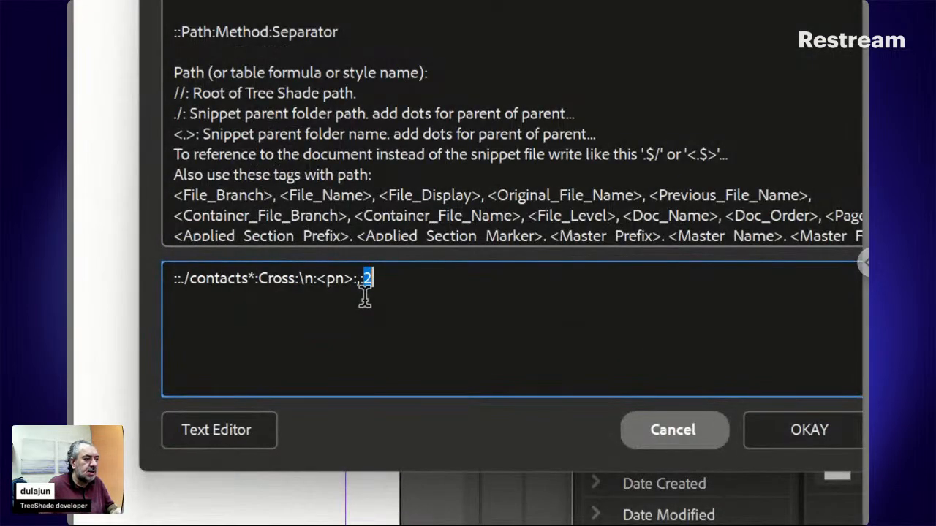
text(<P)
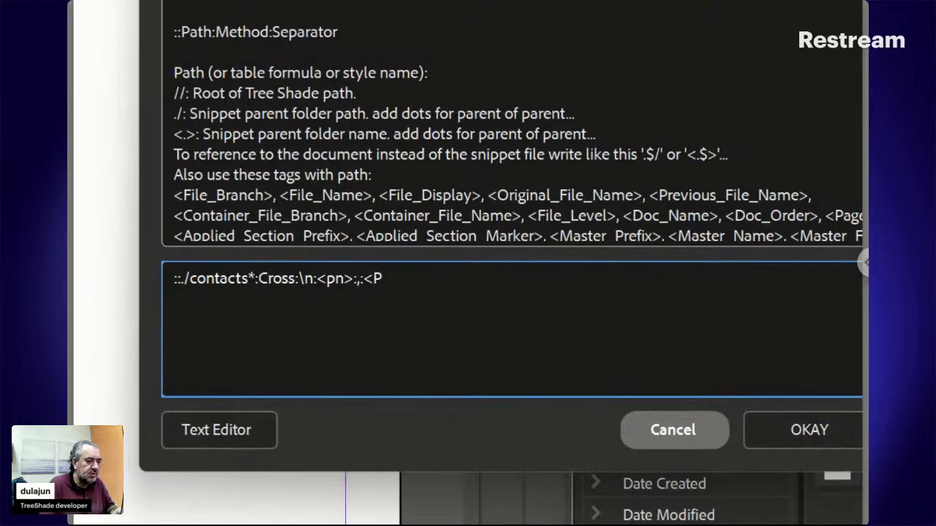
text(S)
key(BackSpace)
key(BackSpace)
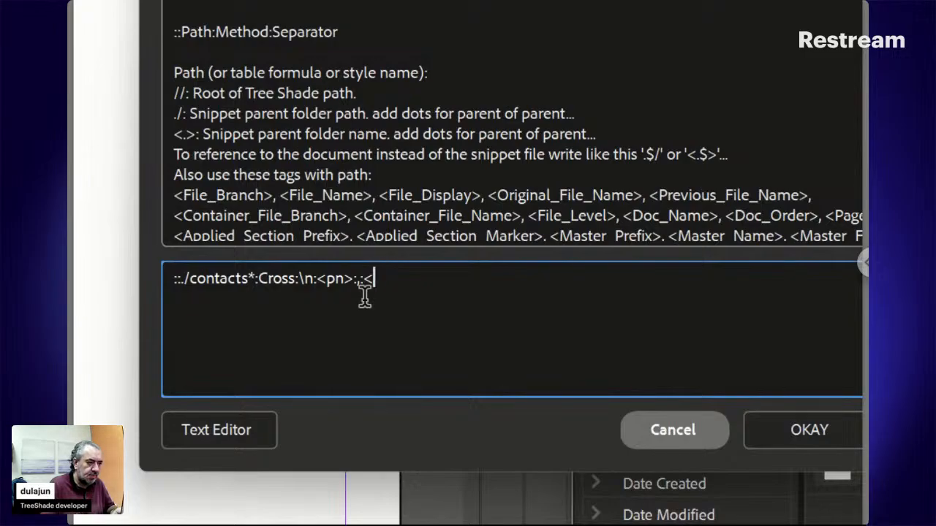
text(ps>)
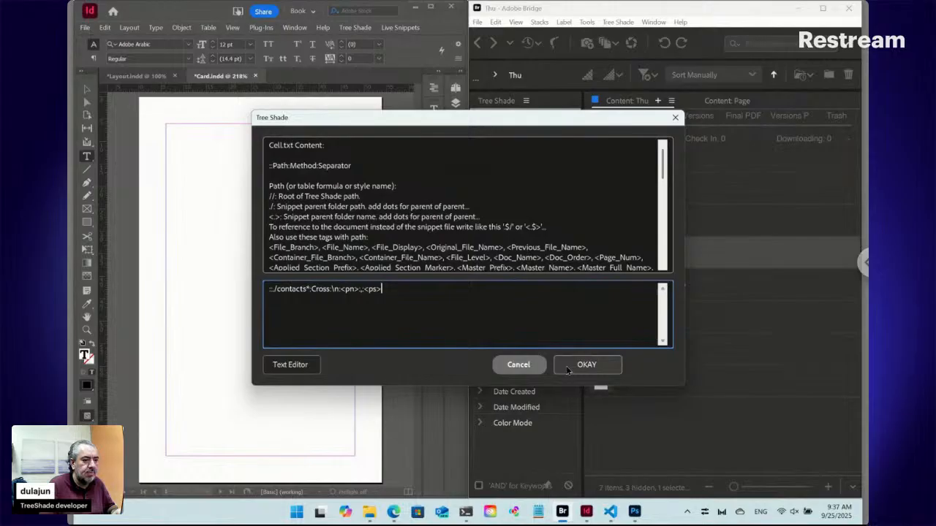
click(810, 430)
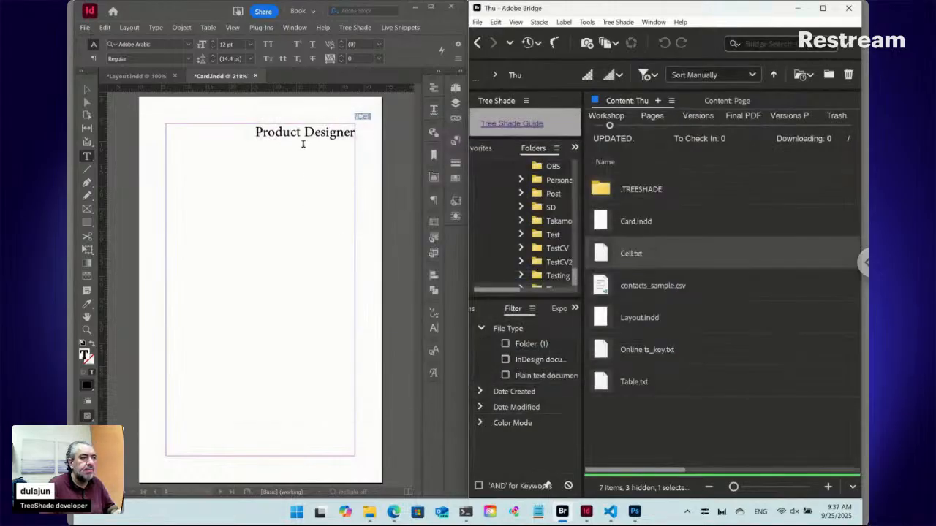
Check the paragraph style of the Cell text on page 1 in InDesign and update that selected snippet.
click(304, 132)
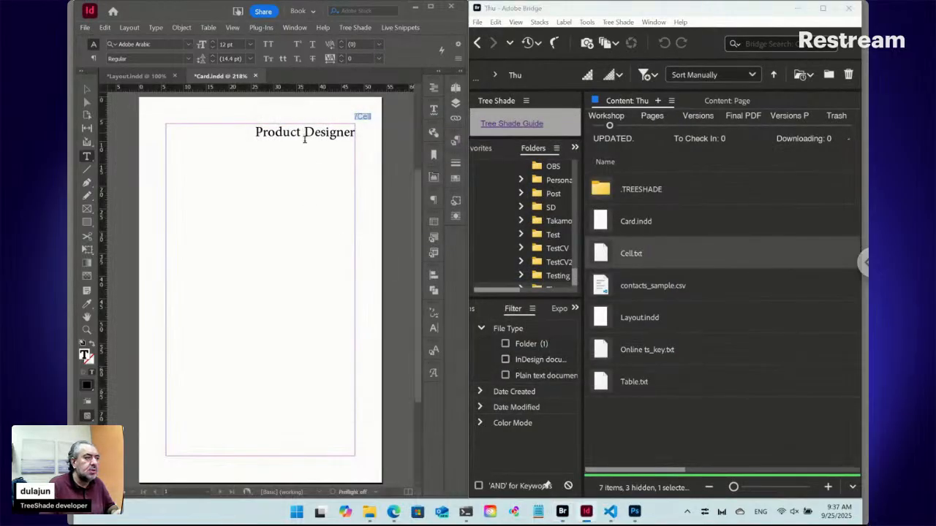
click(456, 141)
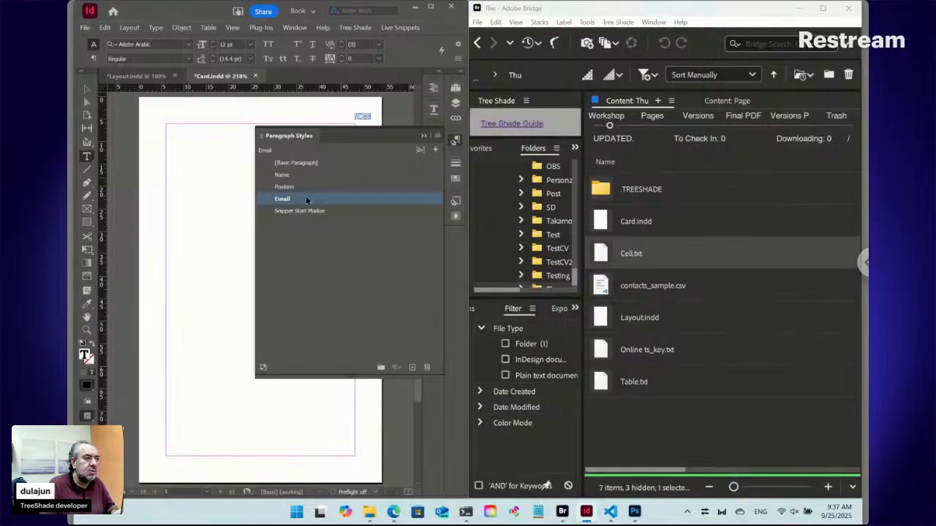
click(456, 140)
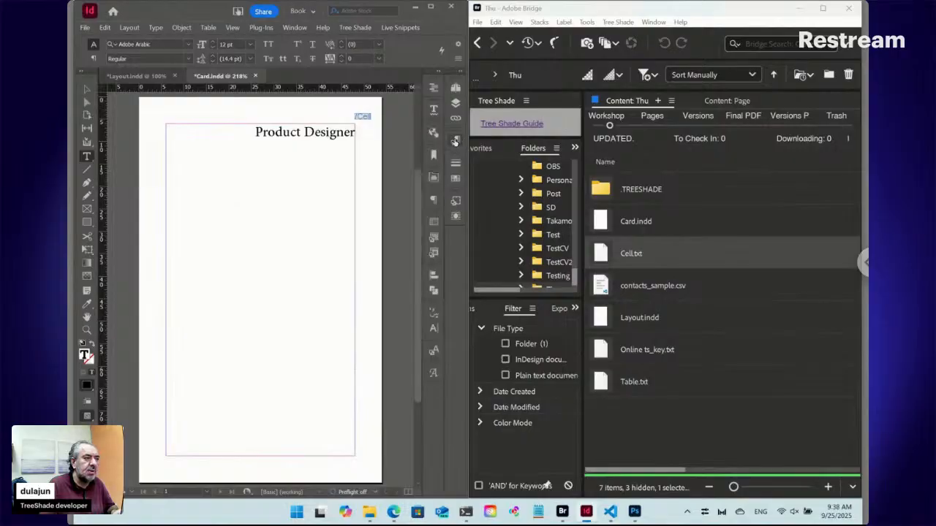
click(401, 27)
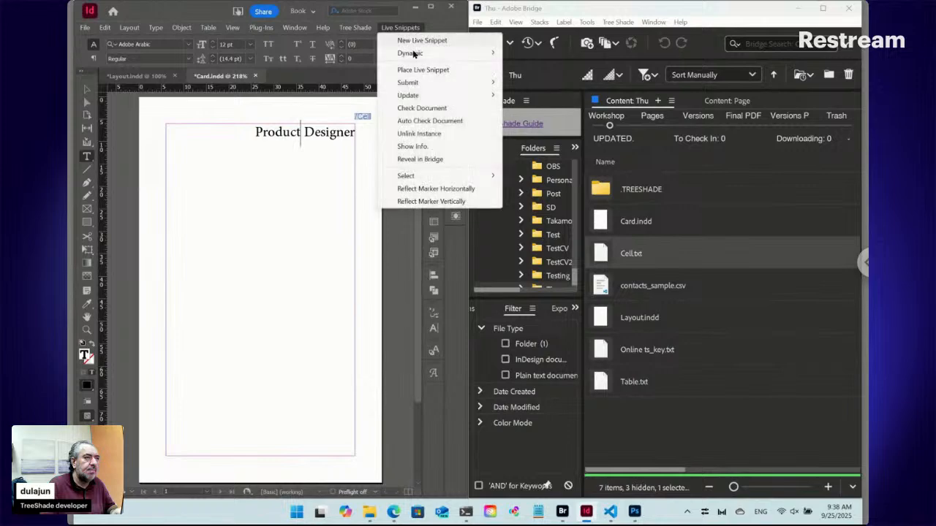
mouse_move(414, 98)
click(530, 95)
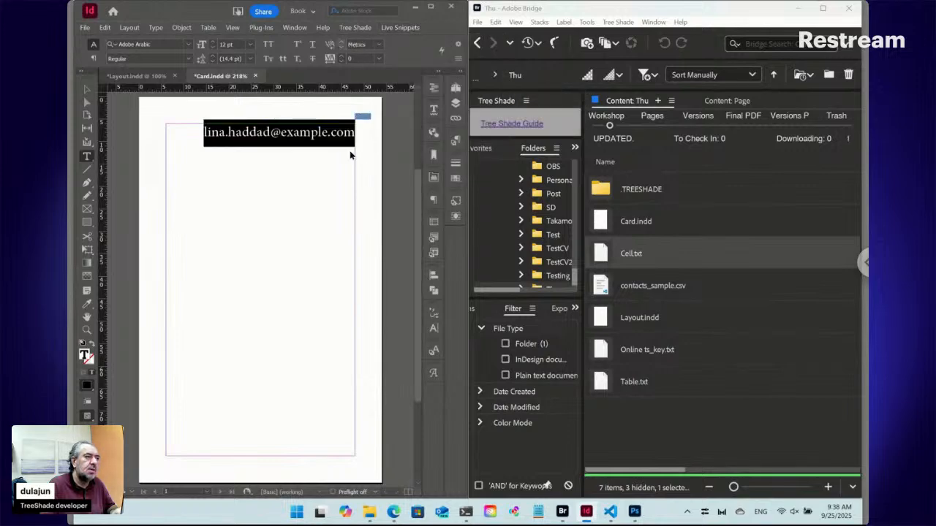
Apply the Position paragraph style to the Cell text on page 1 and update the selected snippet.
click(284, 134)
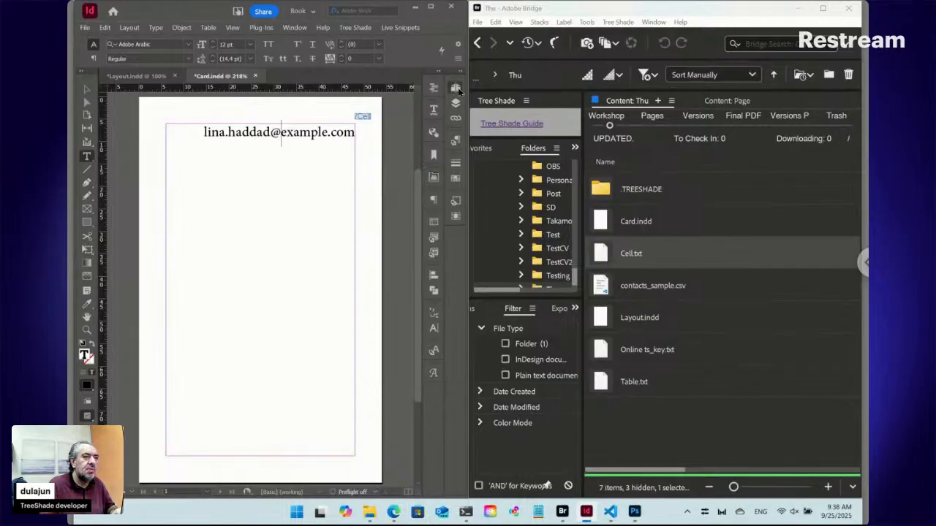
click(456, 89)
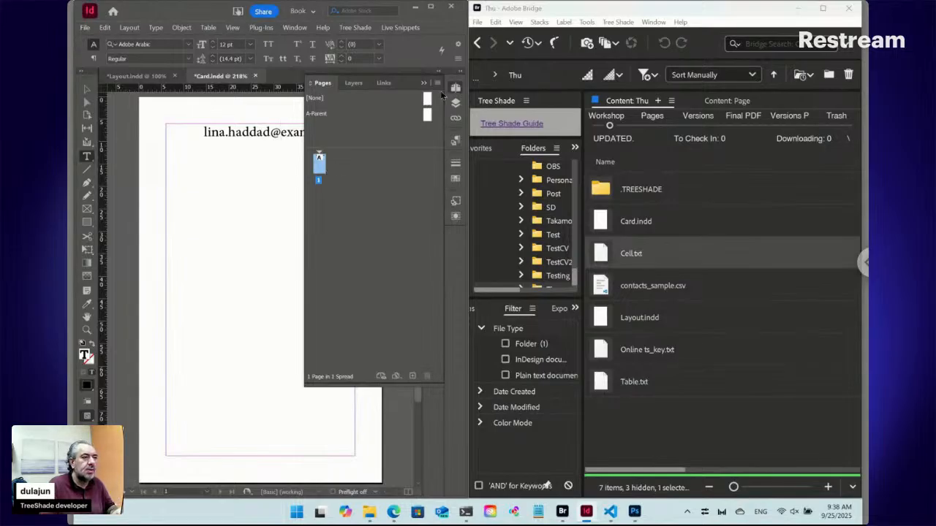
click(456, 88)
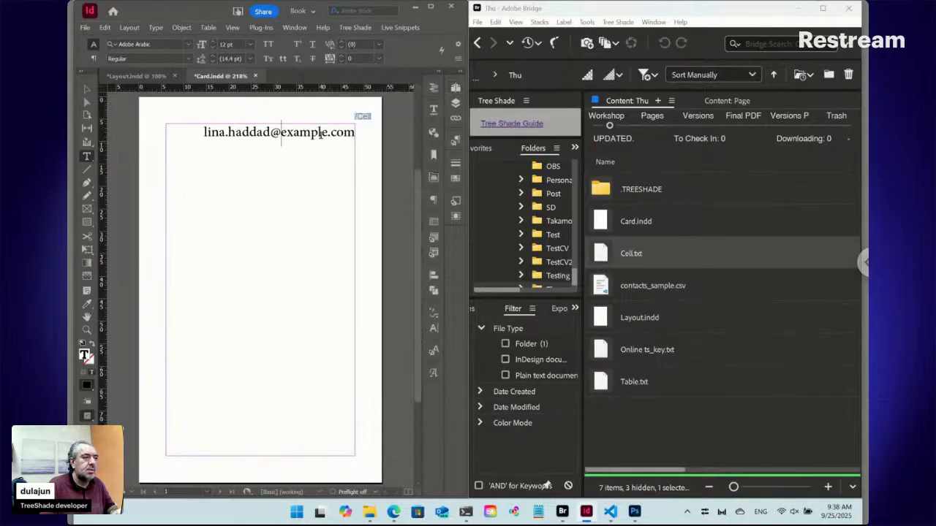
click(456, 140)
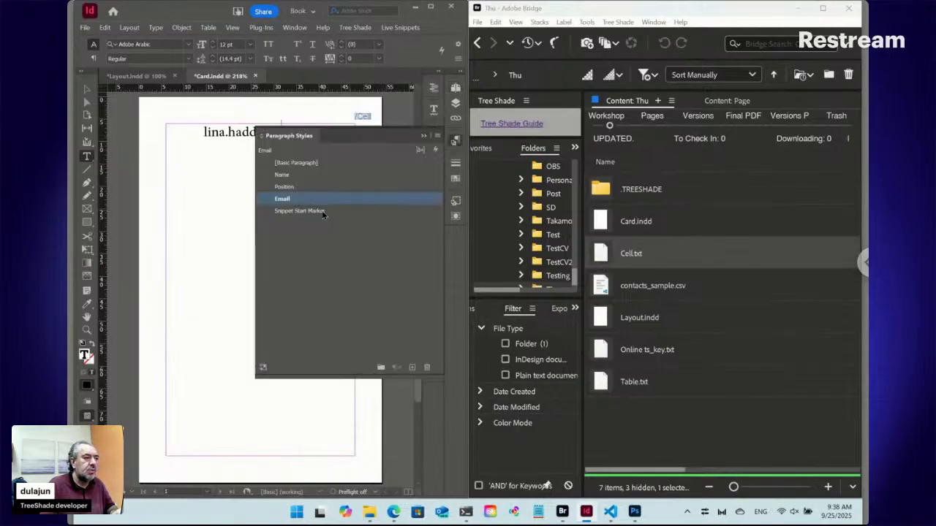
click(304, 186)
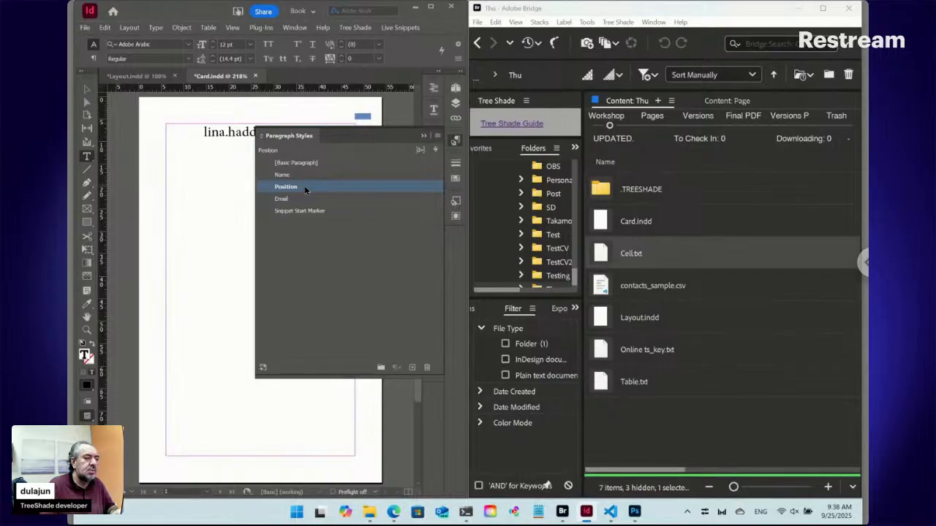
click(400, 27)
mouse_move(424, 96)
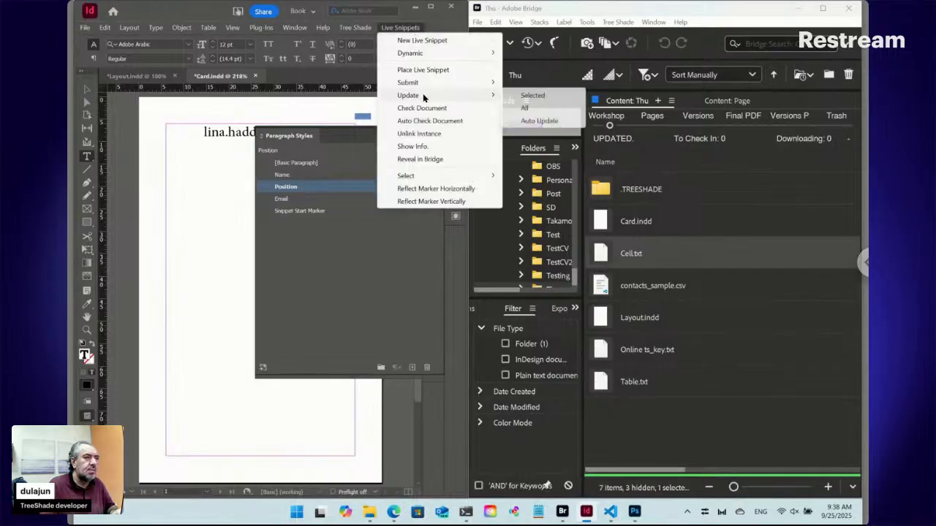
click(523, 98)
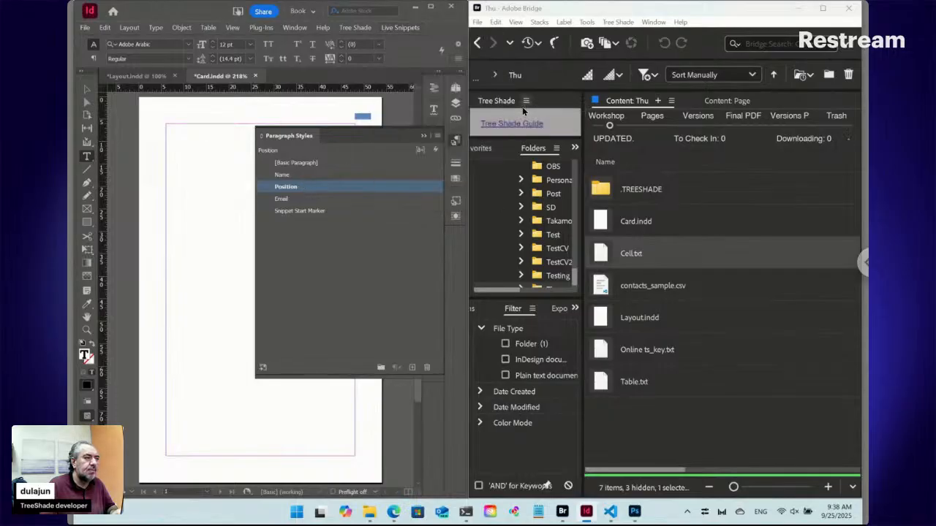
click(454, 142)
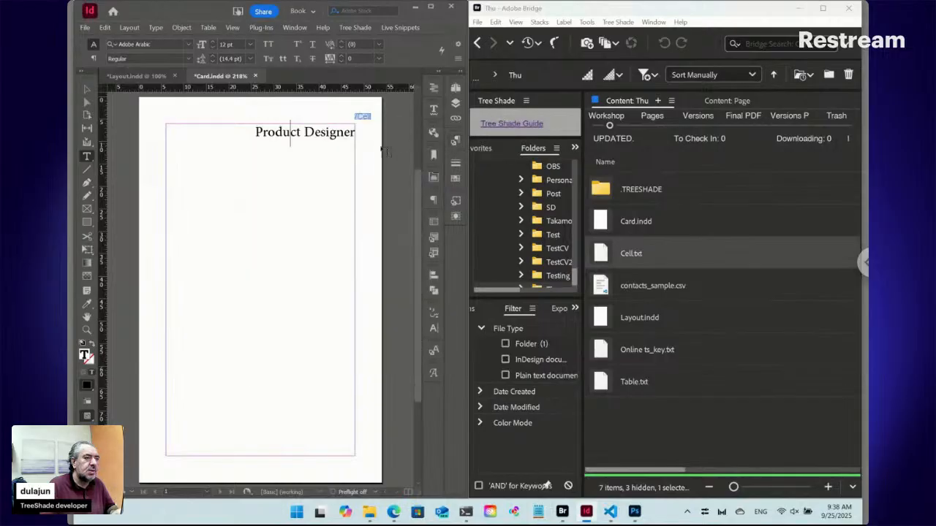
Apply the Name paragraph style to the Cell text on page 1.
click(455, 142)
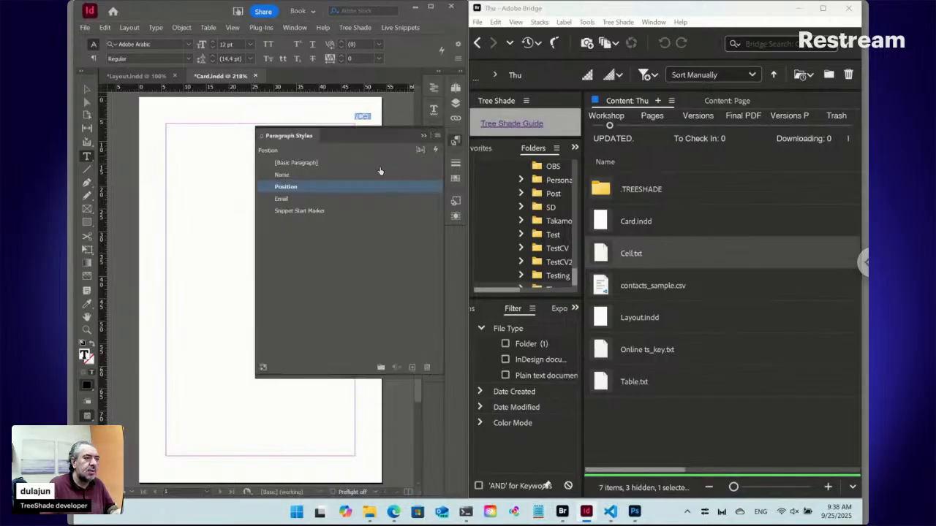
click(299, 175)
click(454, 142)
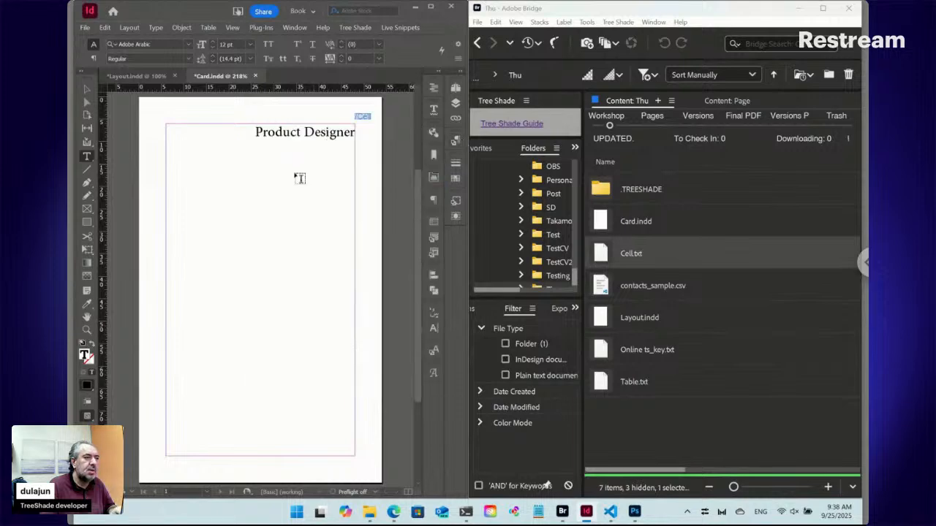
Copy the Cell snippet and paste it twice on new lines below, making three lines in the text frame.
key(ctrl+a)
key(ctrl+c)
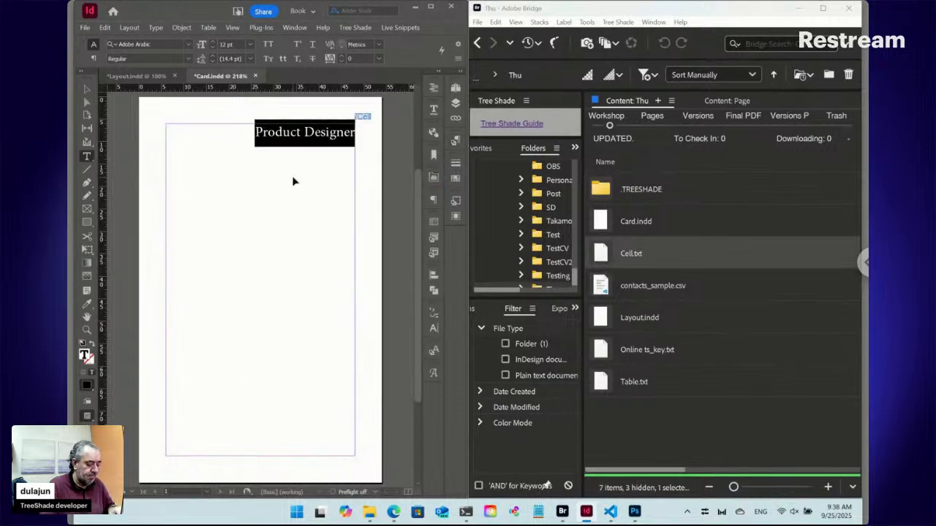
key(Left)
key(Return)
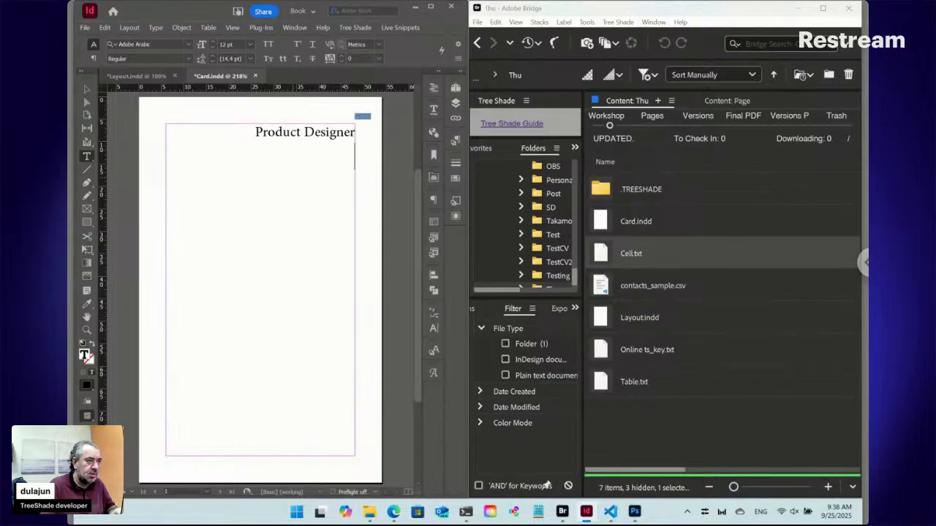
key(ctrl+v)
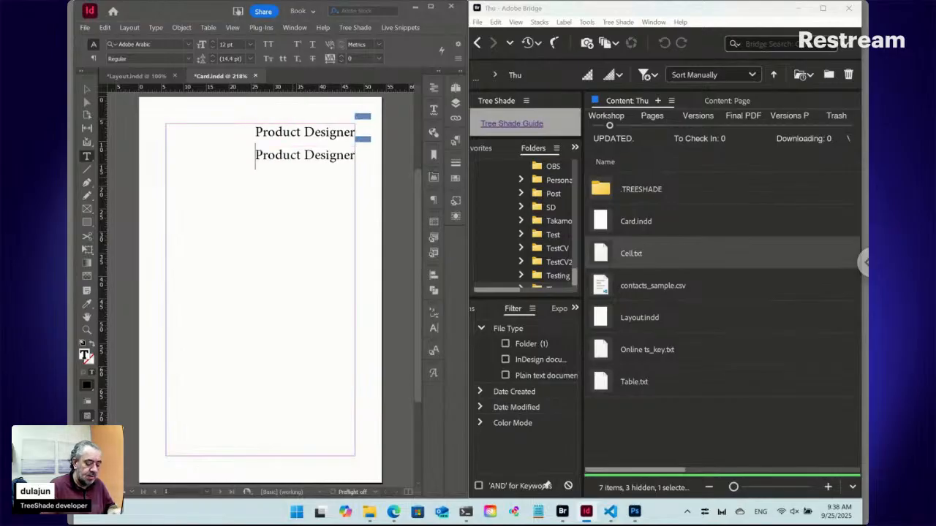
key(ctrl+v)
key(Home)
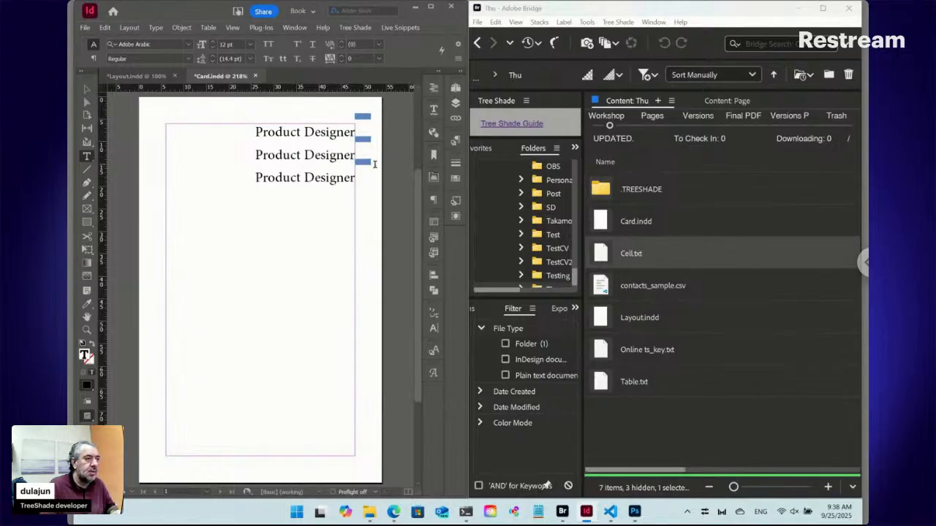
Apply the Position paragraph style to the second Cell line and the Email style to the third.
click(454, 141)
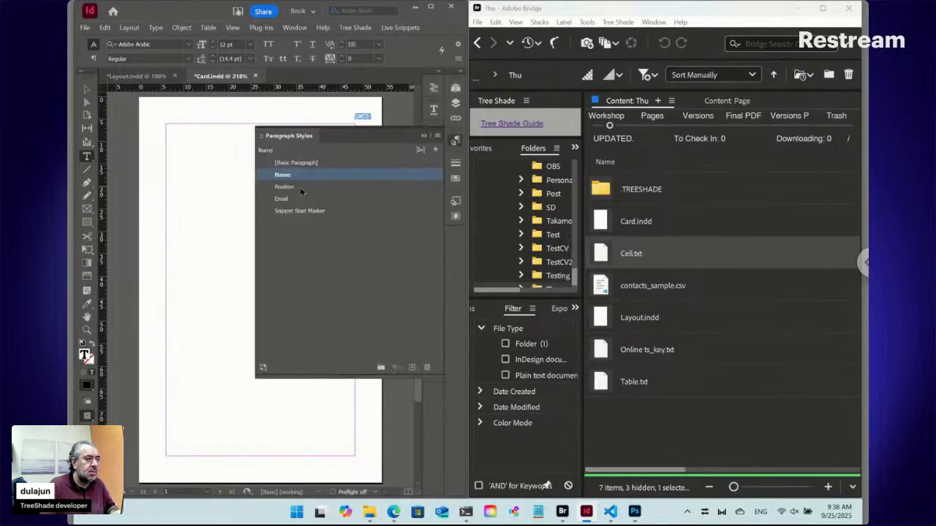
click(299, 187)
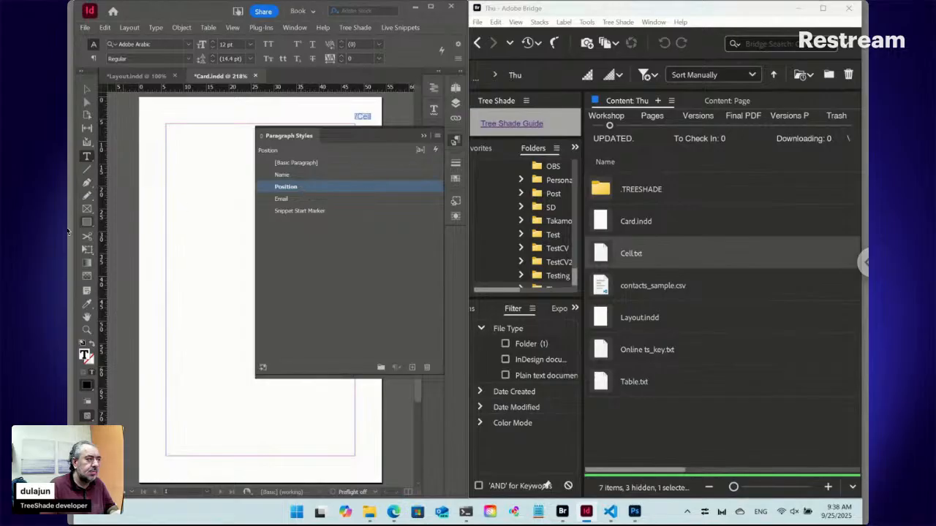
click(86, 316)
drag(232, 248, 119, 246)
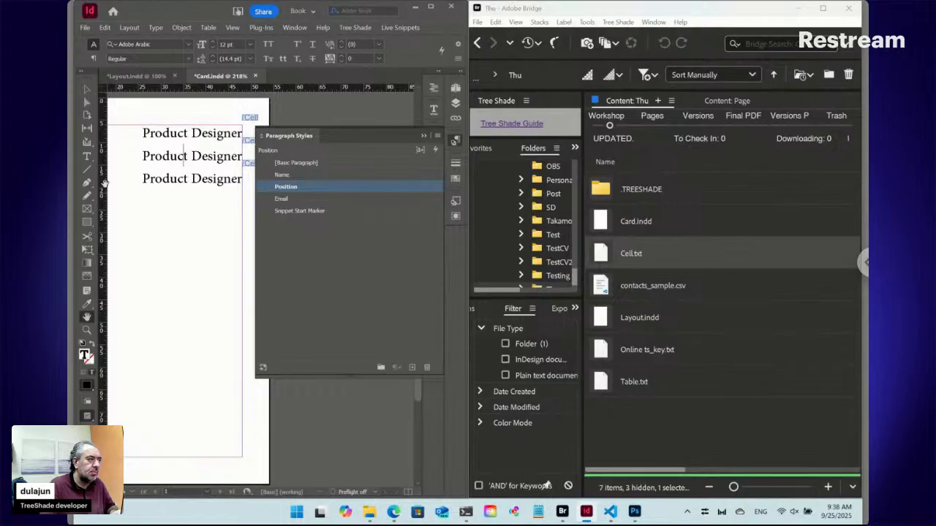
click(92, 159)
click(207, 155)
click(209, 181)
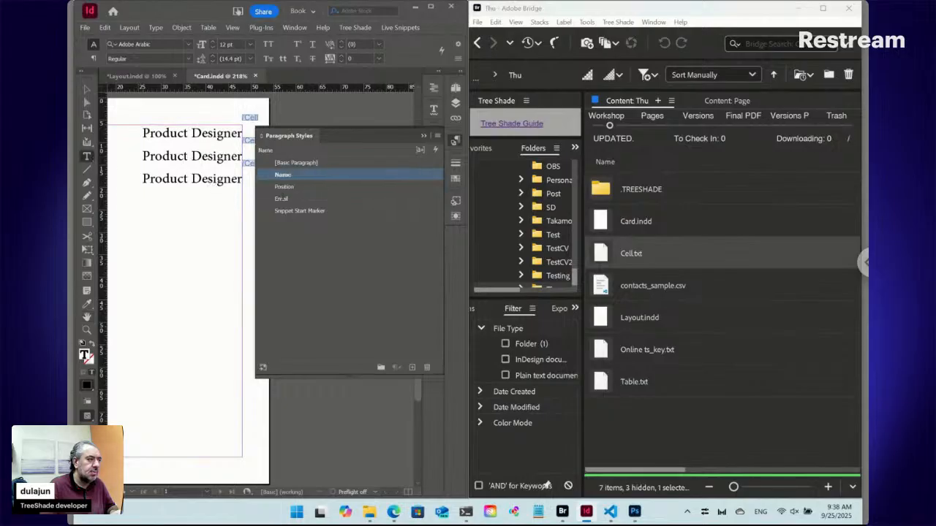
click(283, 199)
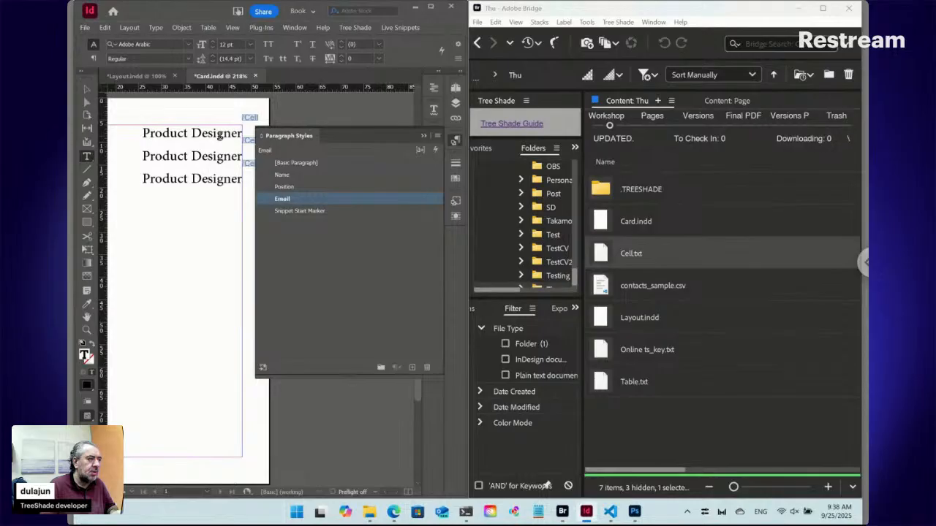
Set all three Cell lines to left-to-right paragraph direction.
click(218, 134)
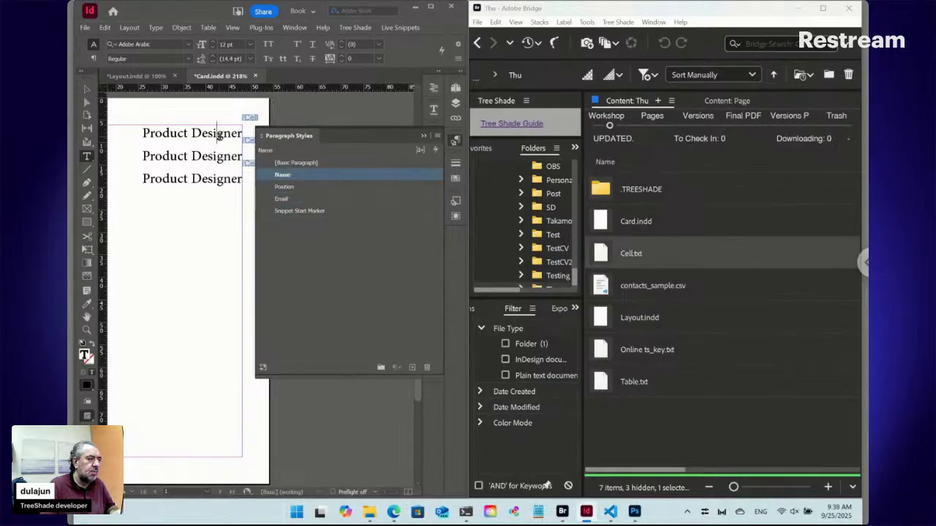
key(ctrl+a)
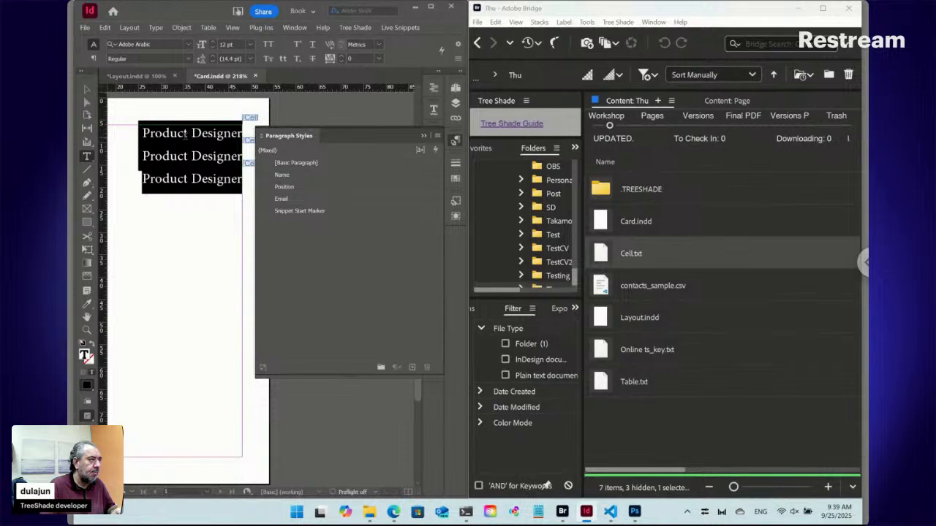
click(94, 59)
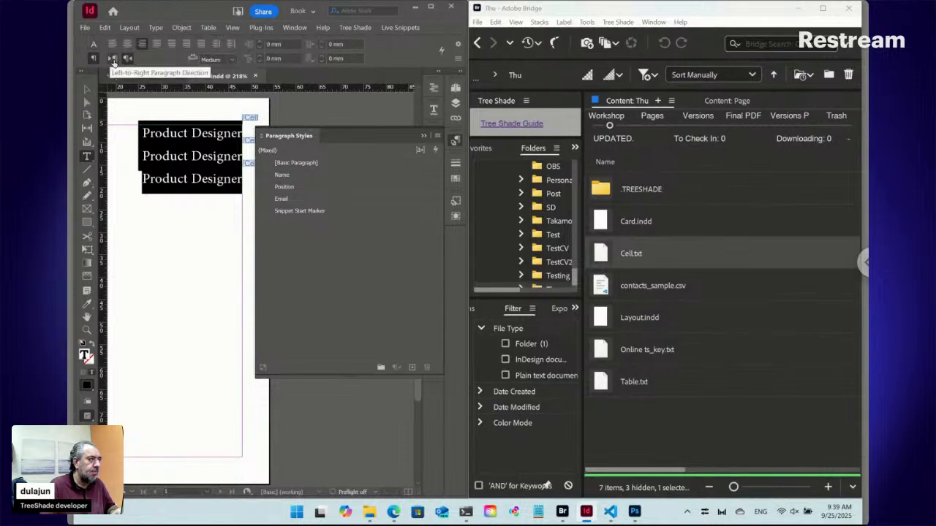
click(112, 59)
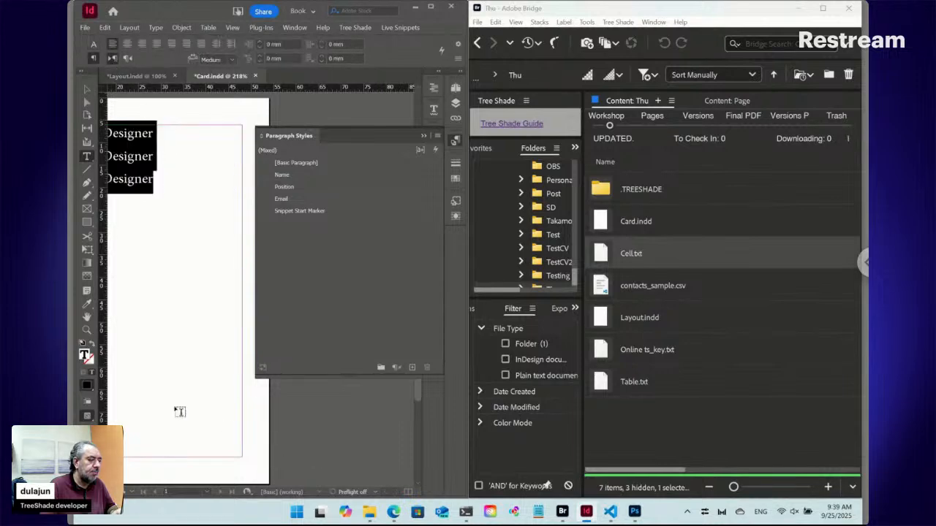
Set the first Cell line to Bold at 14 pt and redefine the Name paragraph style from its formatting.
click(86, 317)
drag(133, 314, 184, 321)
click(86, 157)
click(186, 198)
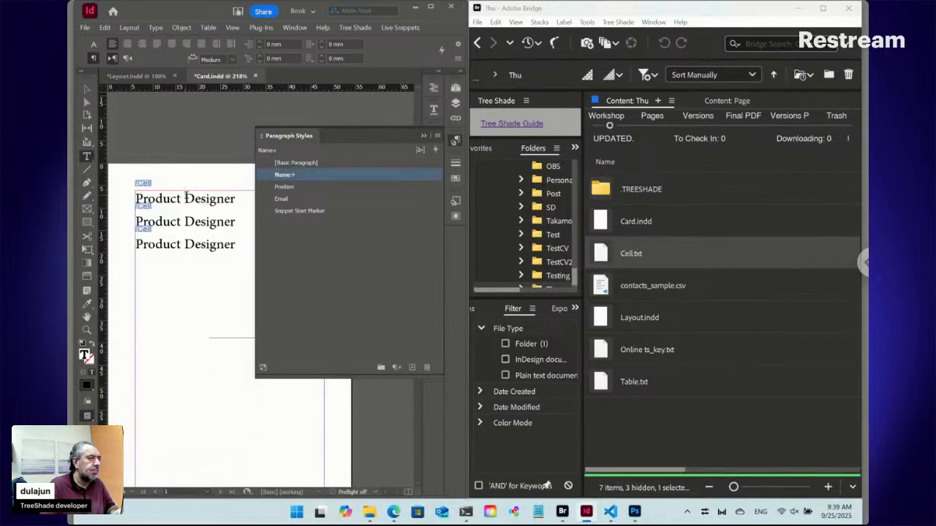
click(94, 44)
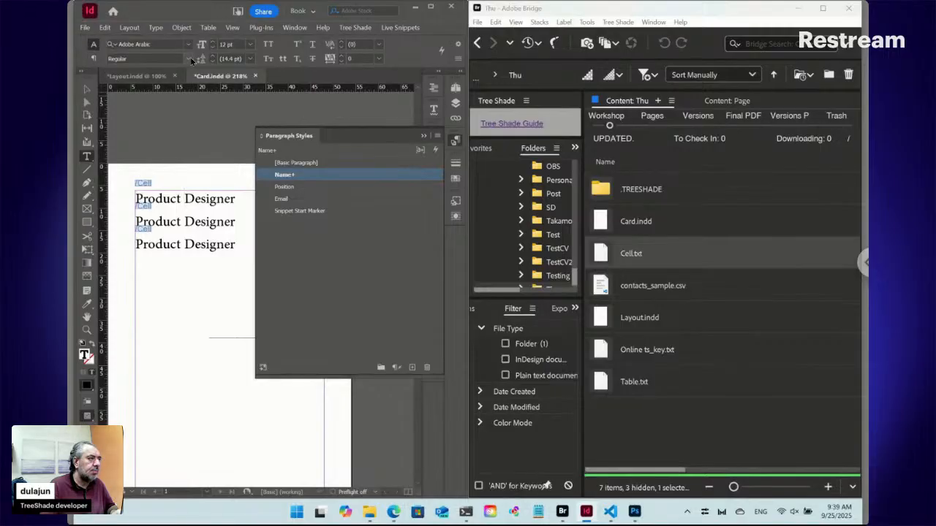
click(188, 59)
click(142, 95)
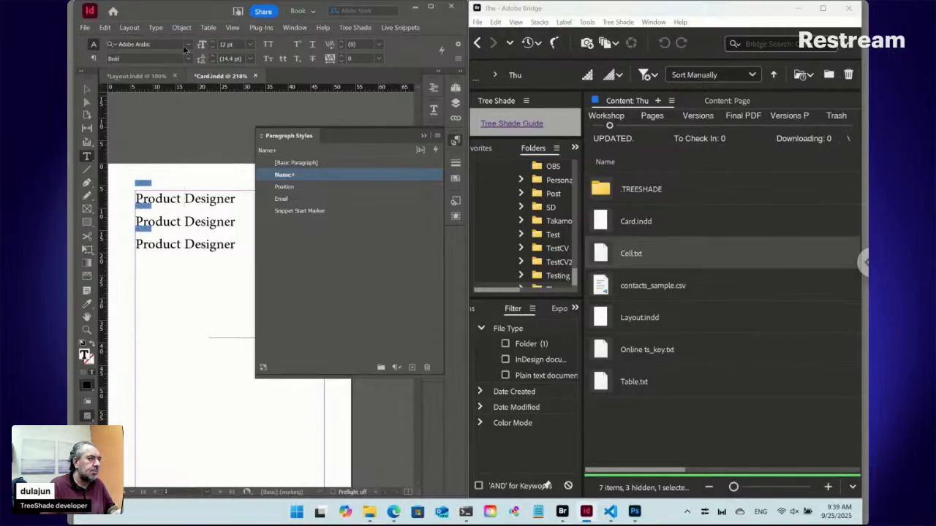
click(213, 42)
click(213, 41)
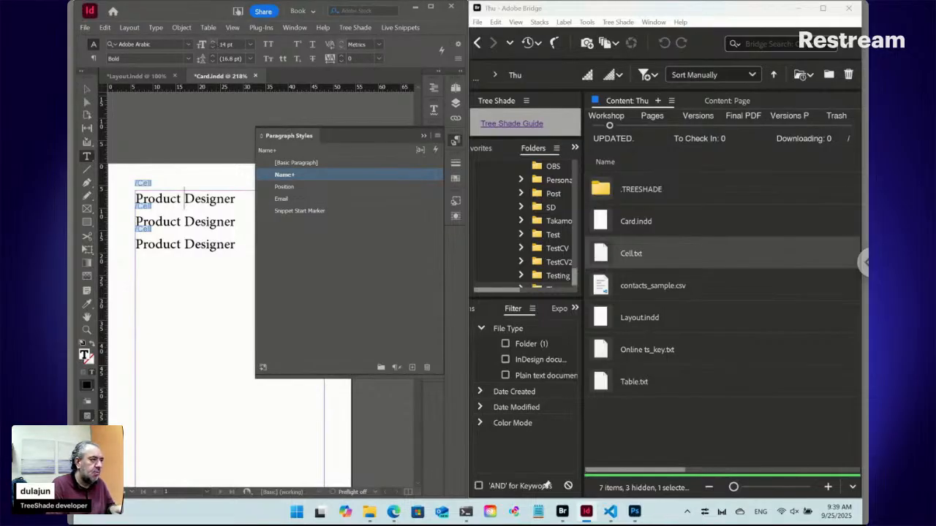
key(ctrl+alt+shift+r)
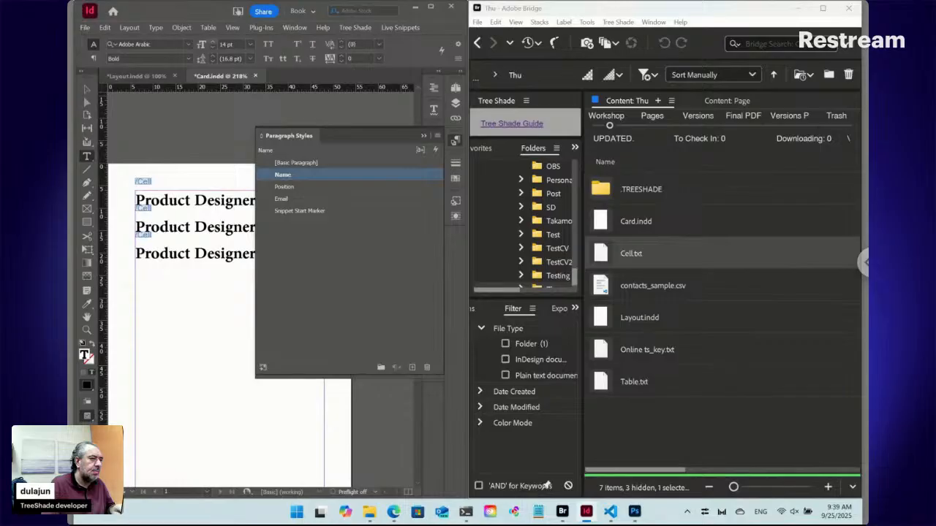
Set the second Cell line to Italic at 13 pt and redefine the Position paragraph style from it.
click(207, 228)
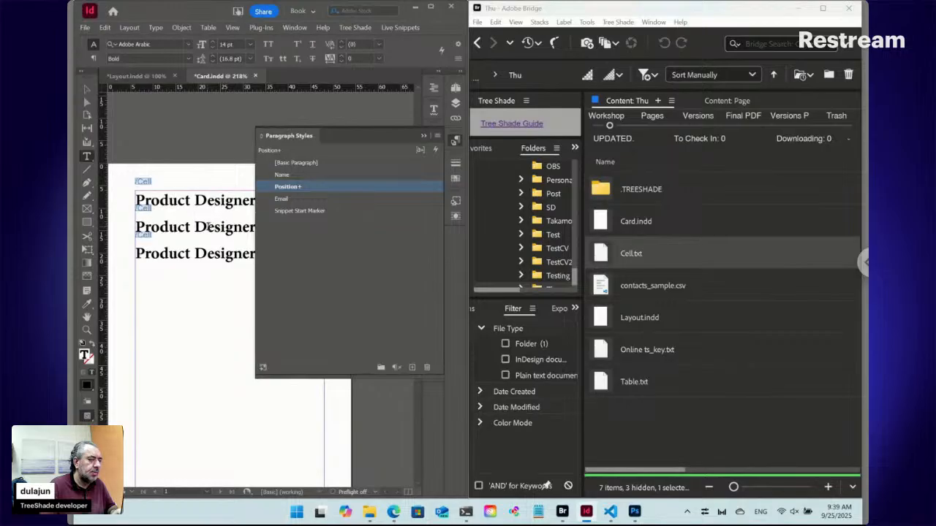
triple_click(208, 227)
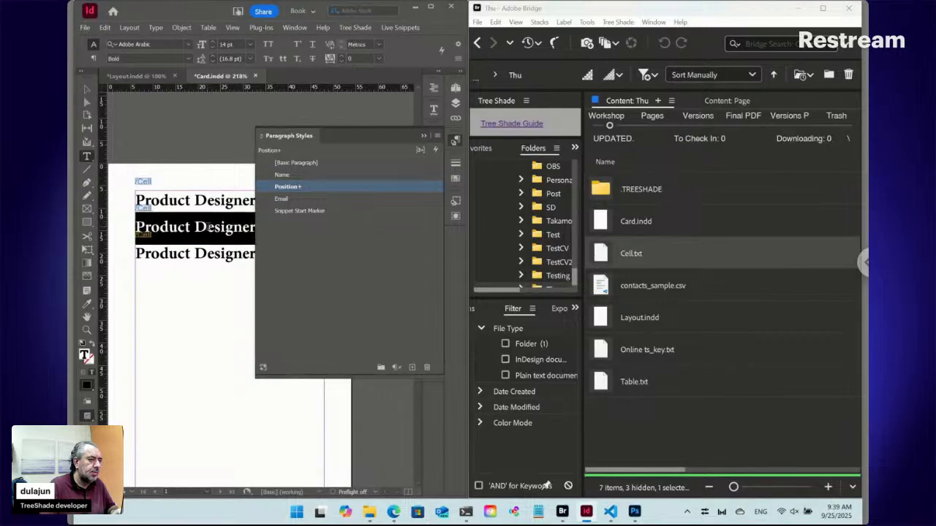
click(189, 61)
click(147, 84)
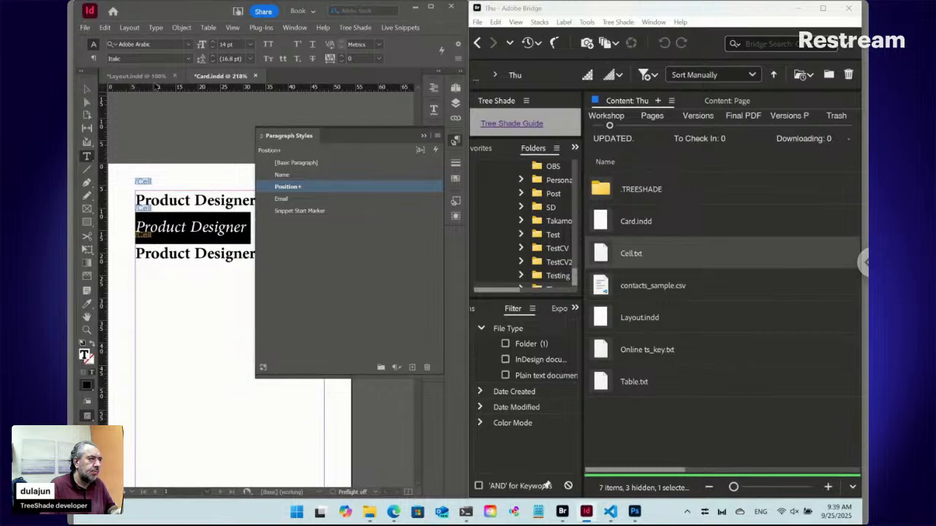
click(214, 48)
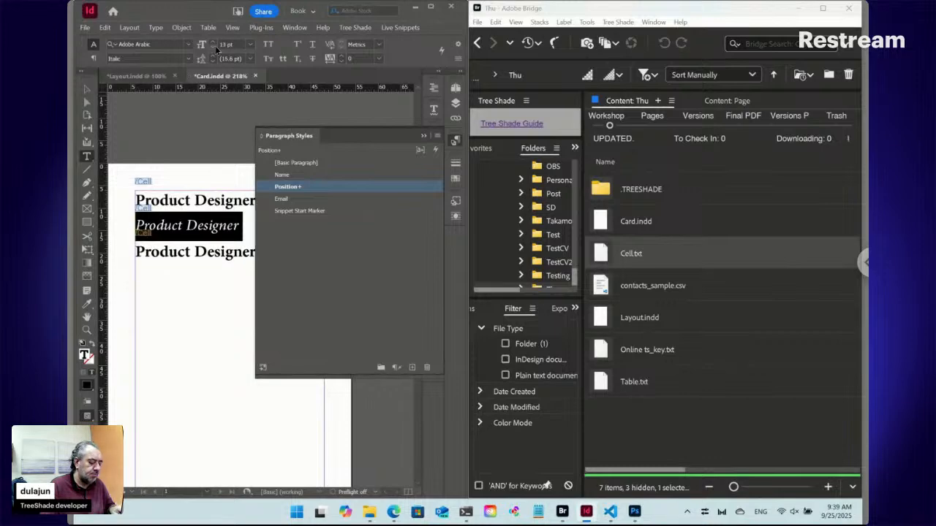
key(ctrl+alt+shift+r)
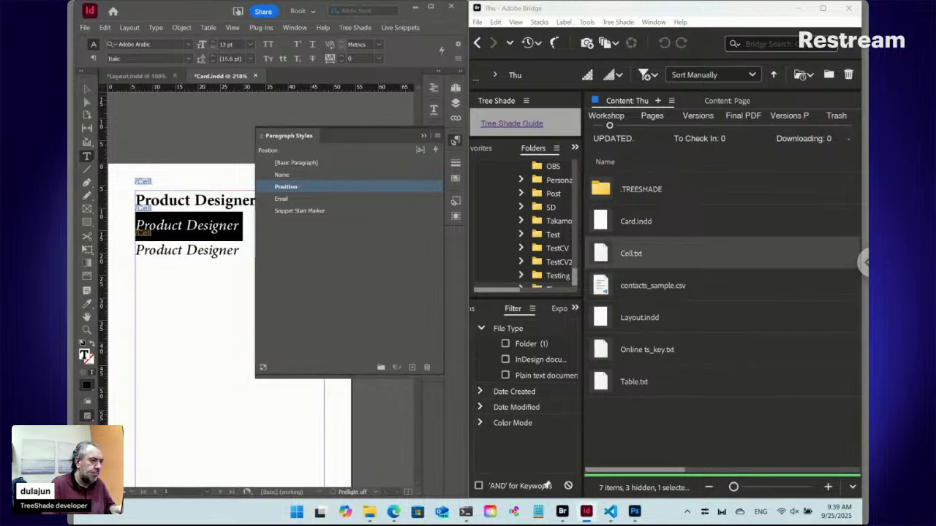
Set the third Cell line to the Regular font style with 3 mm of space before the paragraph.
triple_click(181, 250)
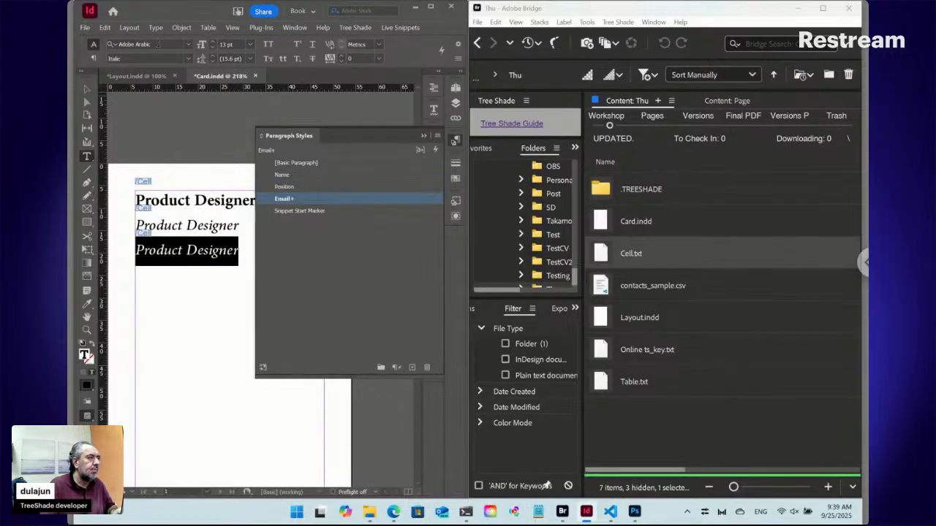
click(187, 59)
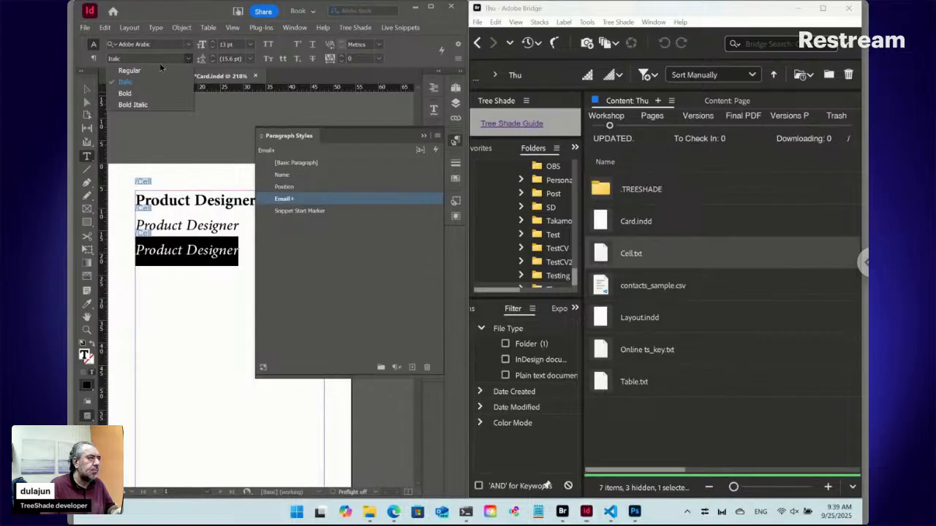
click(147, 72)
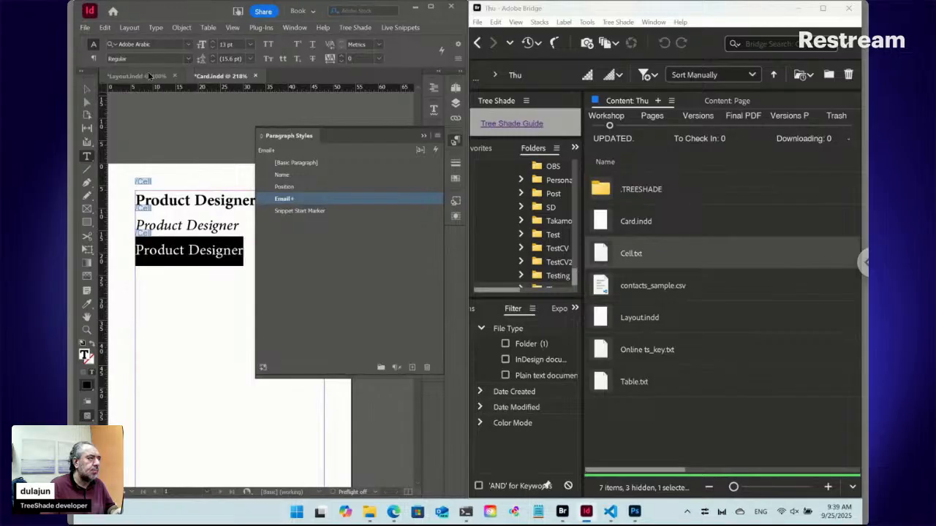
click(454, 141)
click(434, 200)
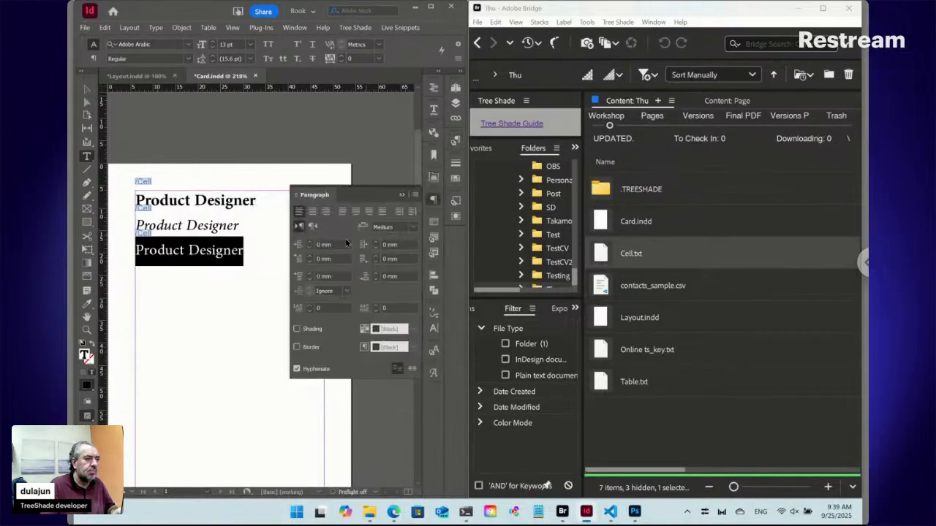
click(311, 274)
click(311, 273)
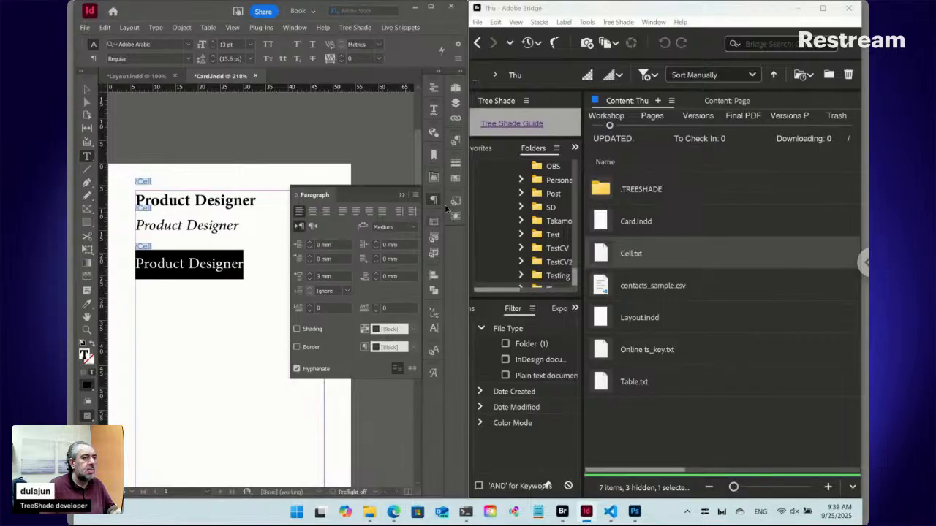
click(433, 199)
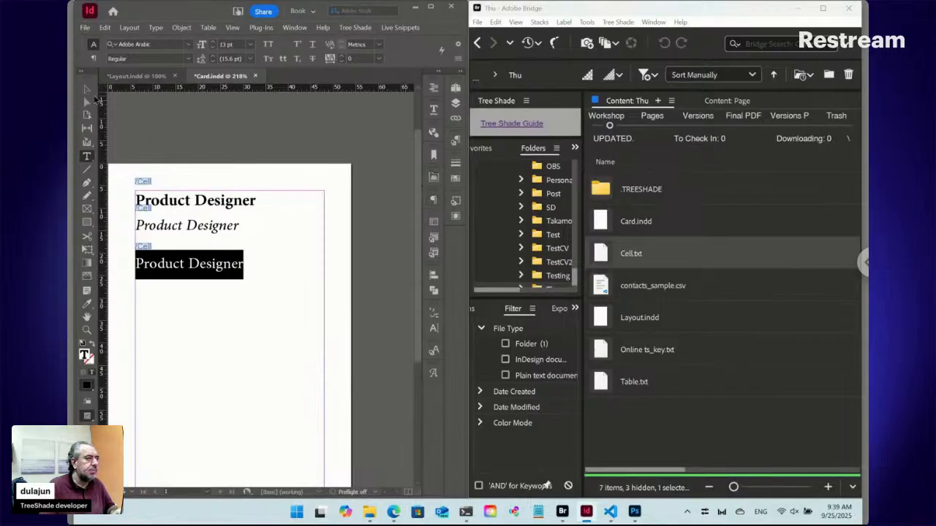
Select the card's text frame and update its live snippets from the CSV data.
click(86, 89)
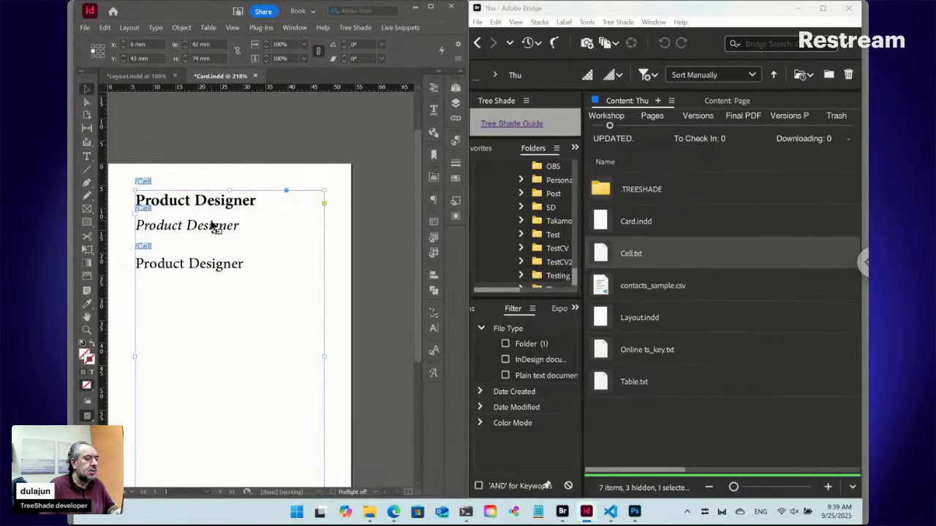
click(400, 27)
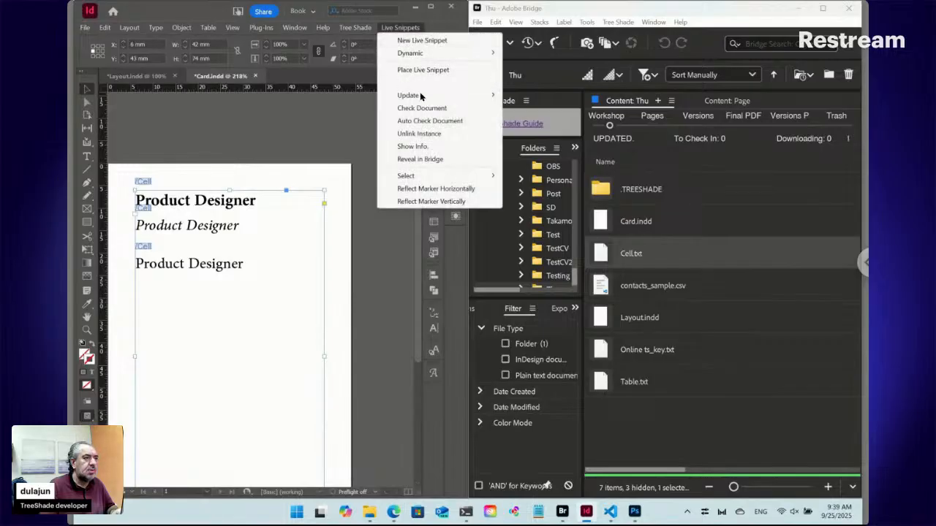
mouse_move(424, 95)
click(513, 111)
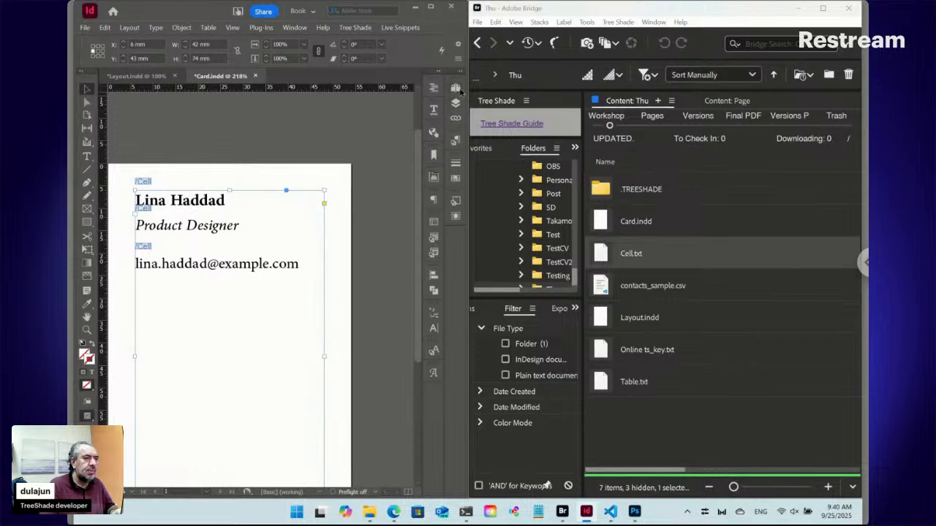
Switch to VS Code, review all the contact rows in contacts_sample.csv, and return to InDesign.
mouse_move(610, 512)
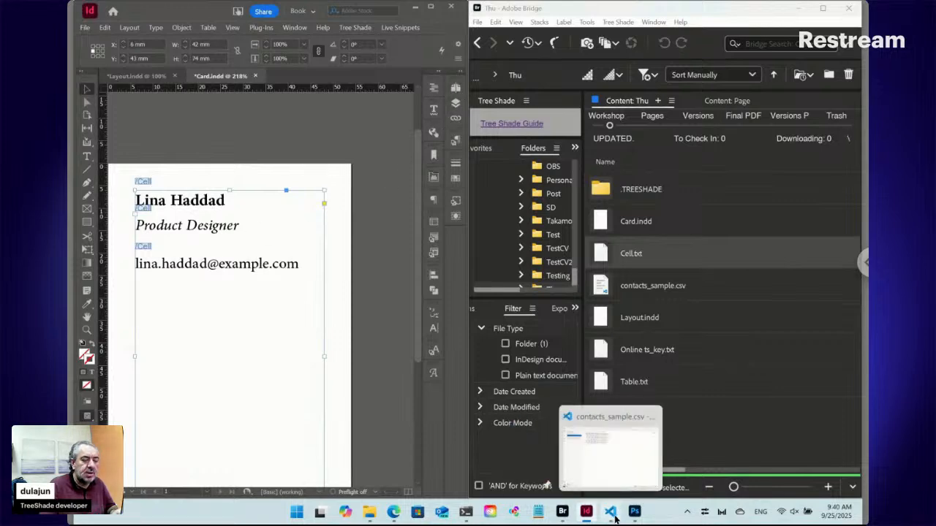
click(566, 480)
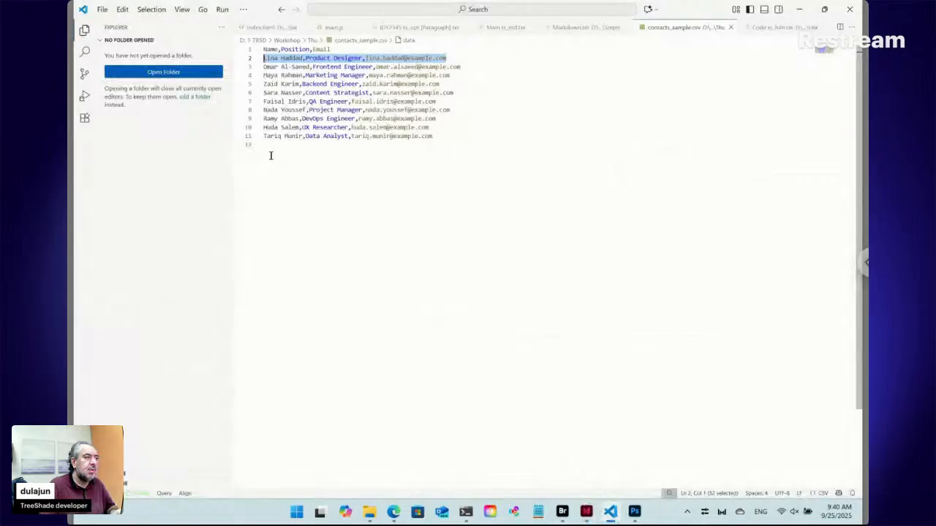
drag(444, 134, 260, 60)
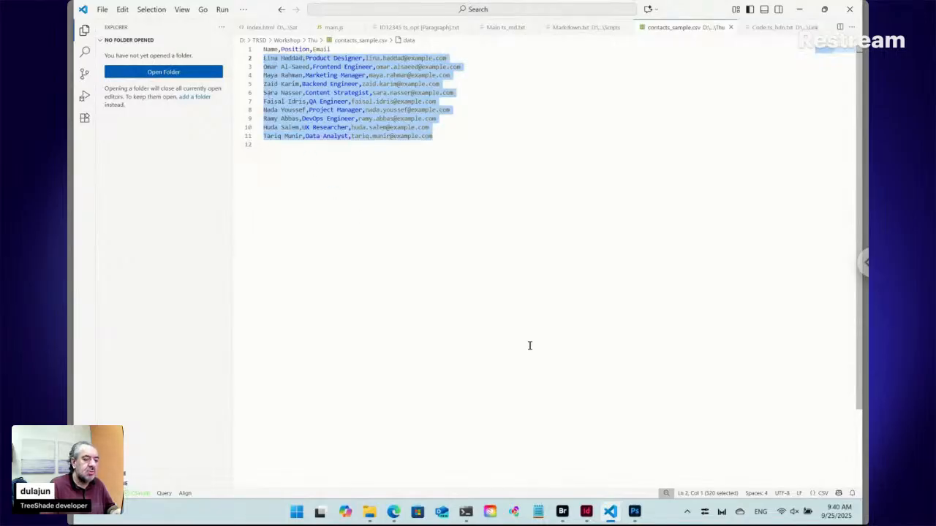
click(559, 472)
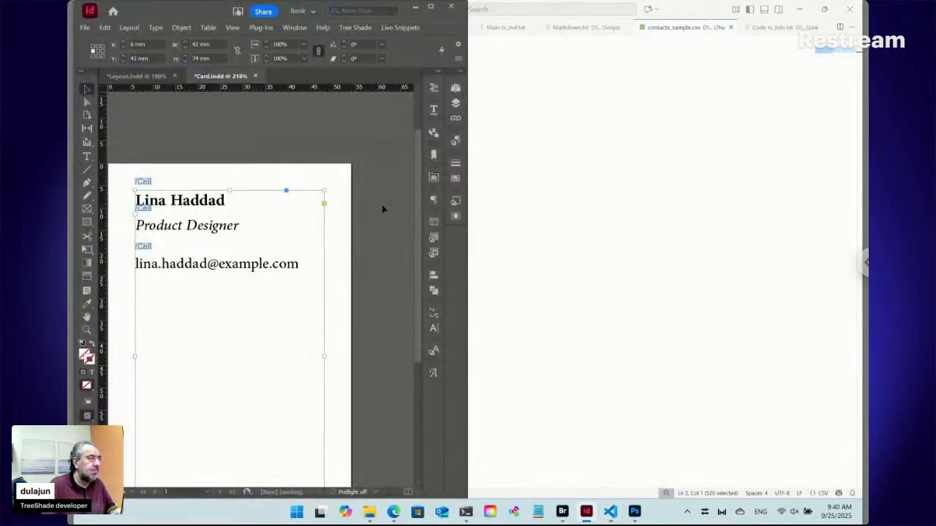
Cut the text frame holding the three Cell snippets from page 1.
key(ctrl+minus)
key(ctrl+minus)
key(ctrl+minus)
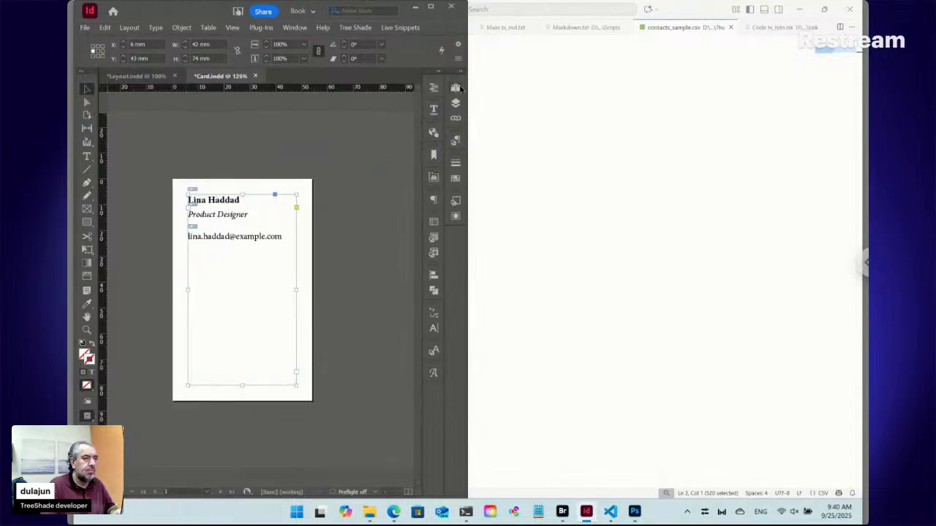
click(457, 88)
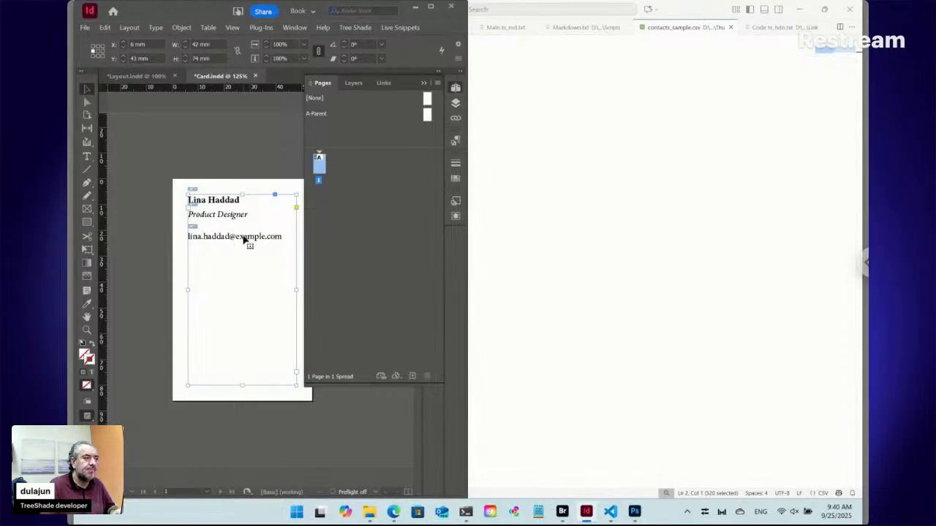
key(Delete)
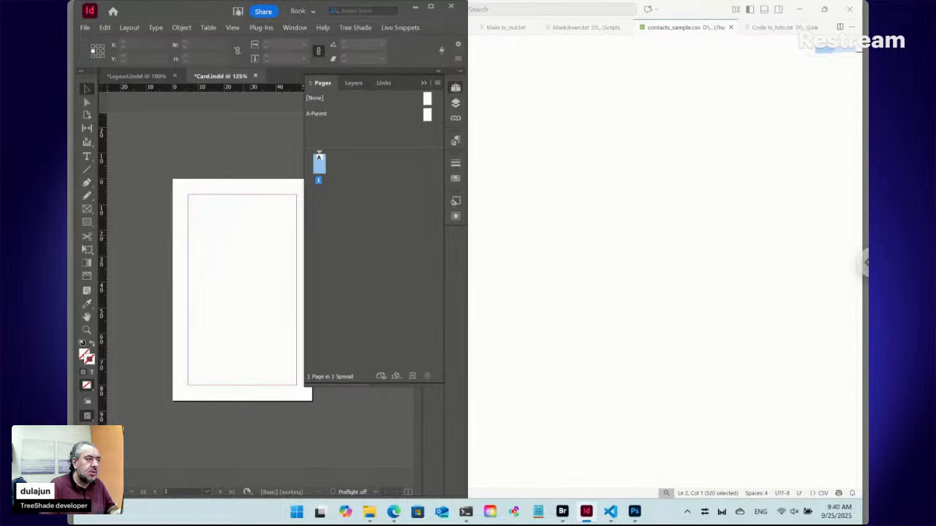
key(ctrl+z)
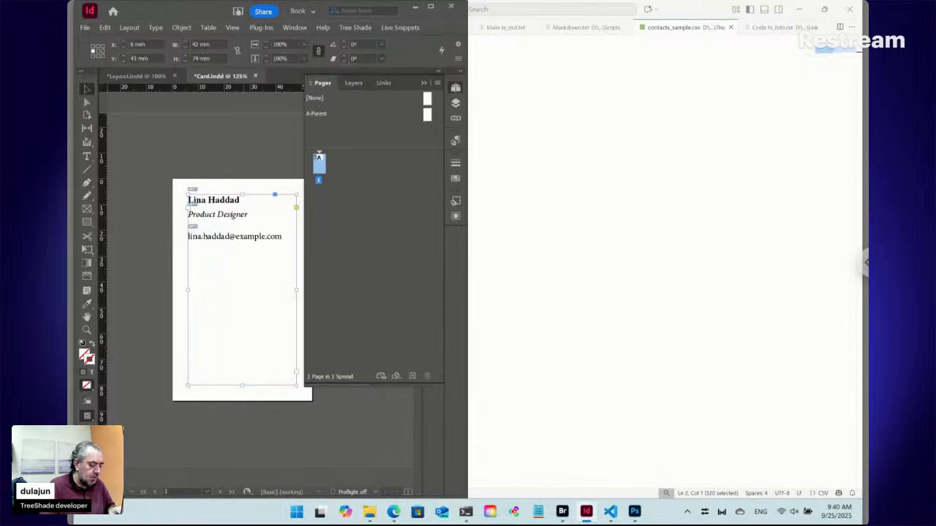
key(Delete)
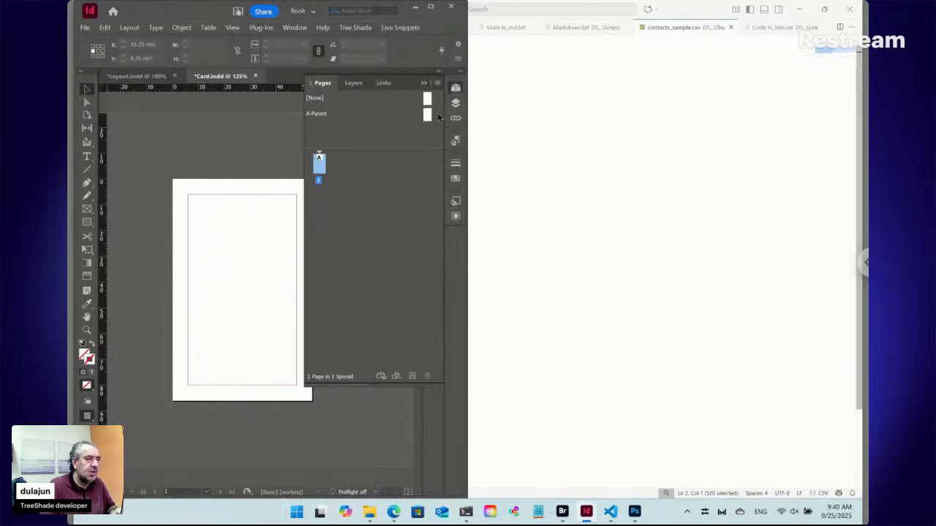
Replace the existing text frame on A-Parent with the cut three-snippet frame, aligned to the page margins.
double_click(428, 115)
click(236, 228)
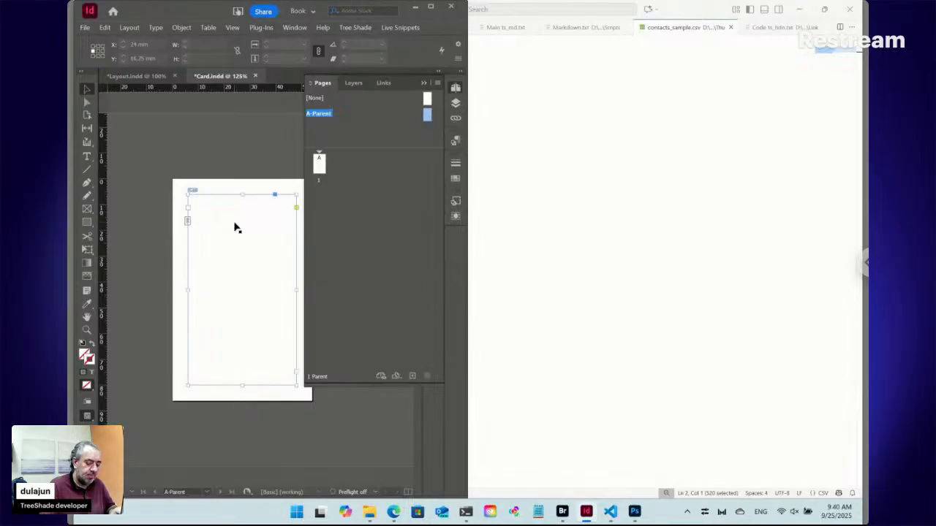
key(Delete)
key(ctrl+v)
drag(235, 237, 221, 234)
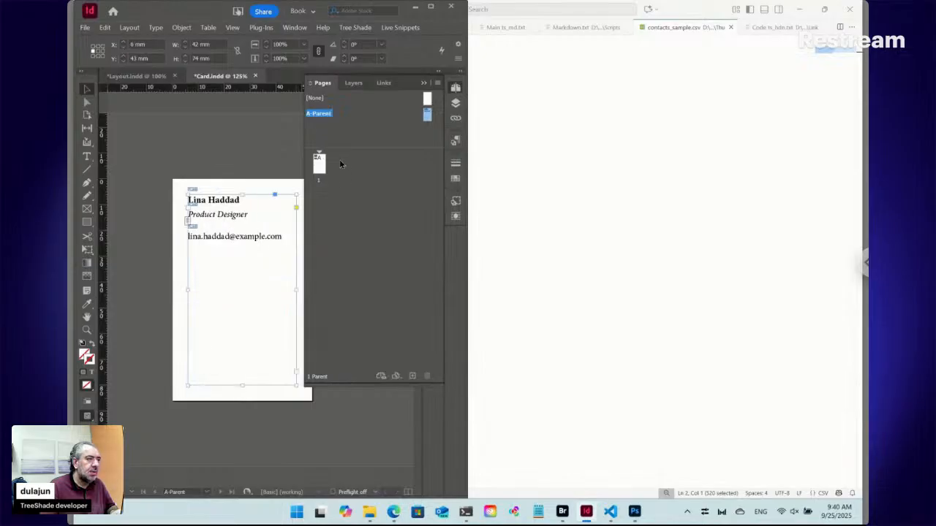
Duplicate the page 1 spread and insert A-Parent pages after page 2 to bring the document to 10 pages.
double_click(319, 167)
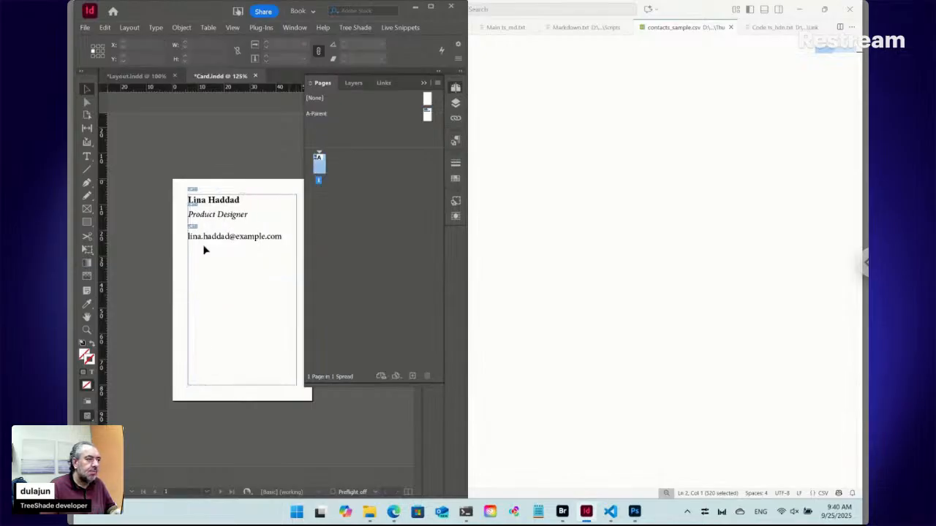
right_click(321, 165)
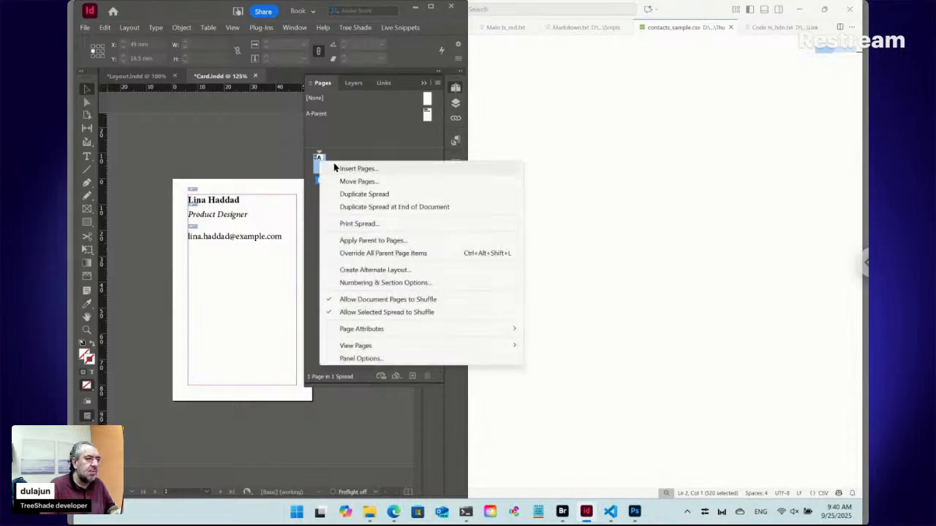
click(365, 193)
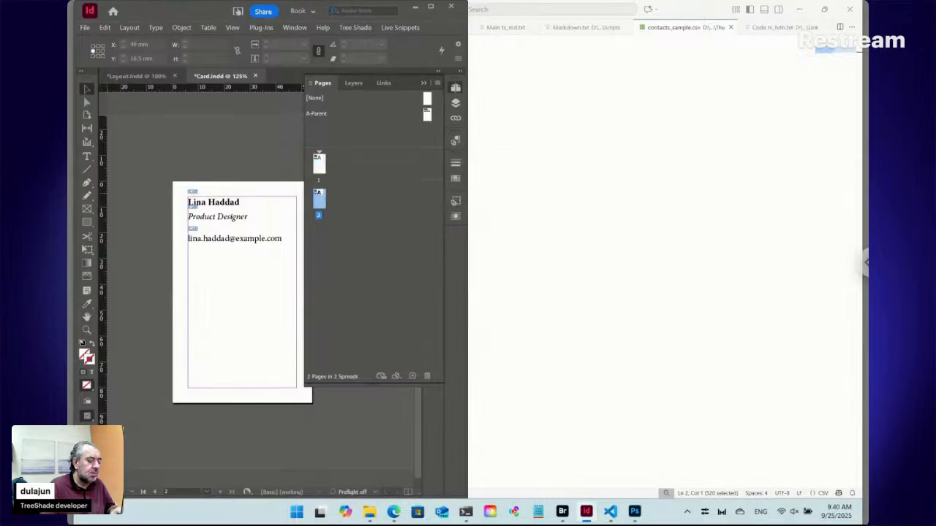
right_click(325, 196)
click(358, 202)
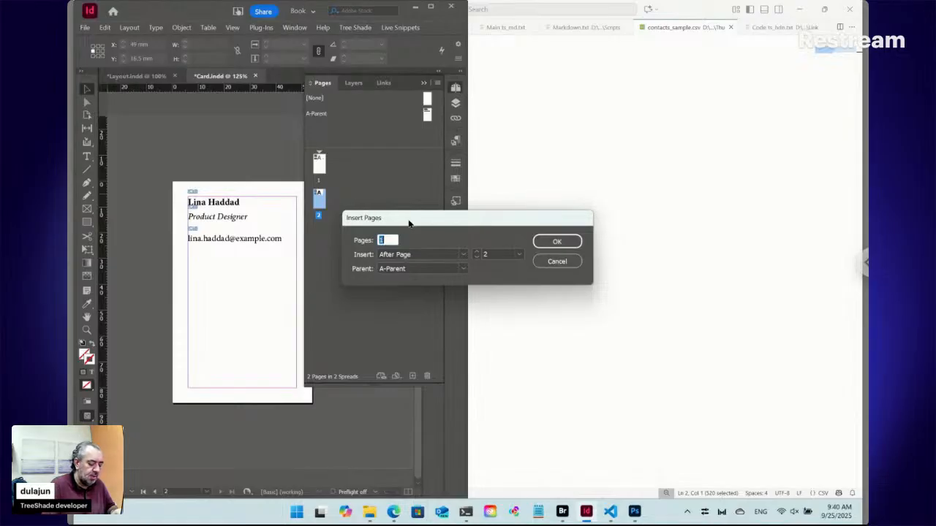
click(557, 241)
Select pages 1 to 10 and override all parent page items on them.
drag(376, 386, 373, 498)
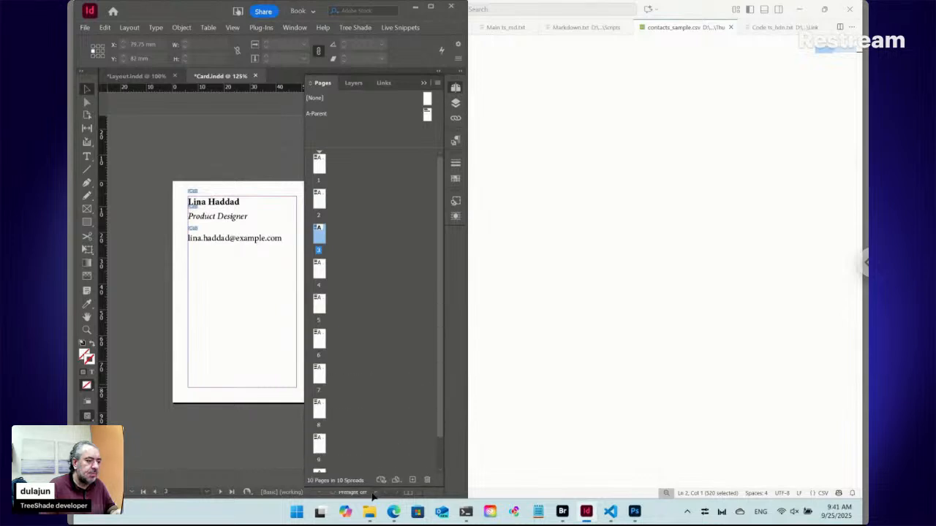
drag(441, 358, 441, 386)
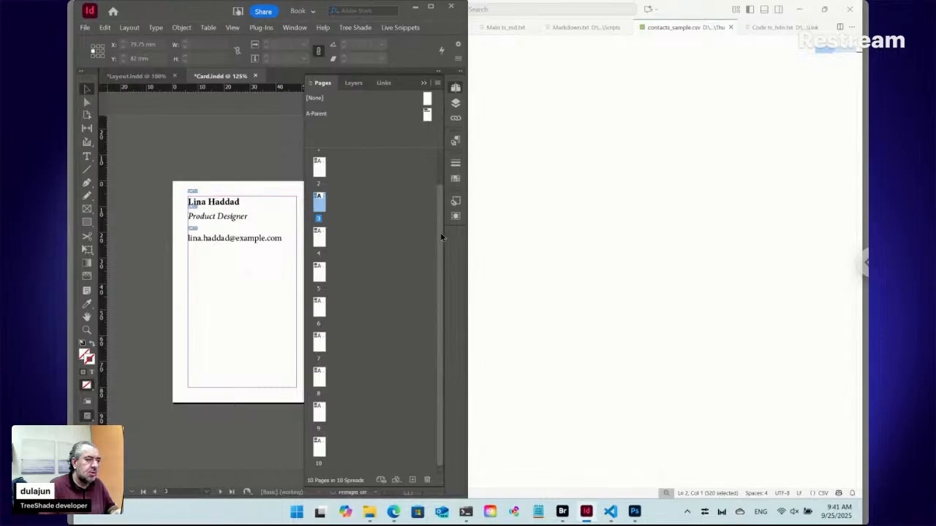
drag(437, 202, 438, 174)
click(320, 166)
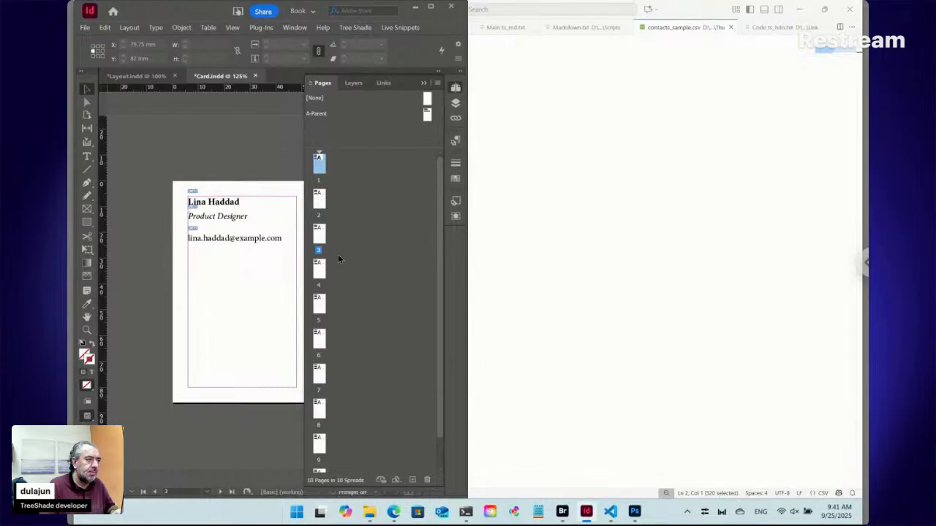
scroll(337, 255, down, 1)
scroll(277, 442, down, 1)
shift+click(324, 446)
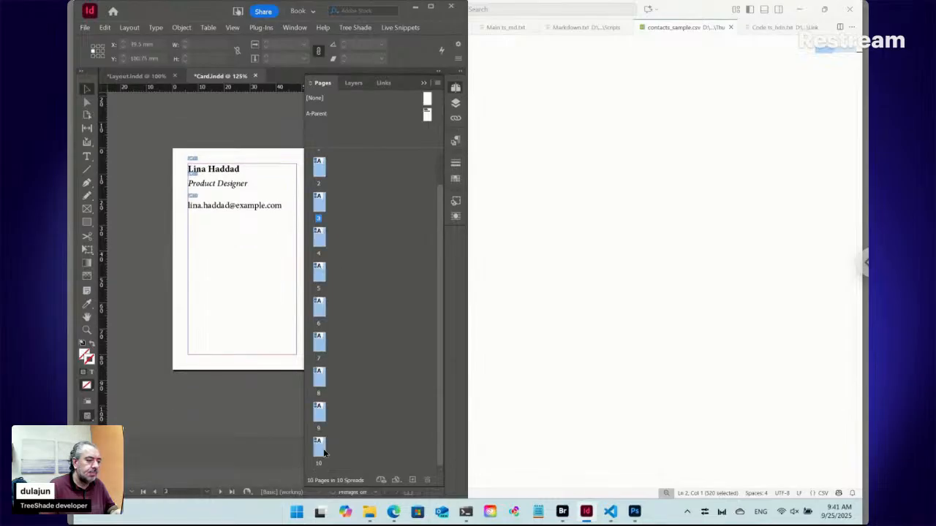
right_click(324, 446)
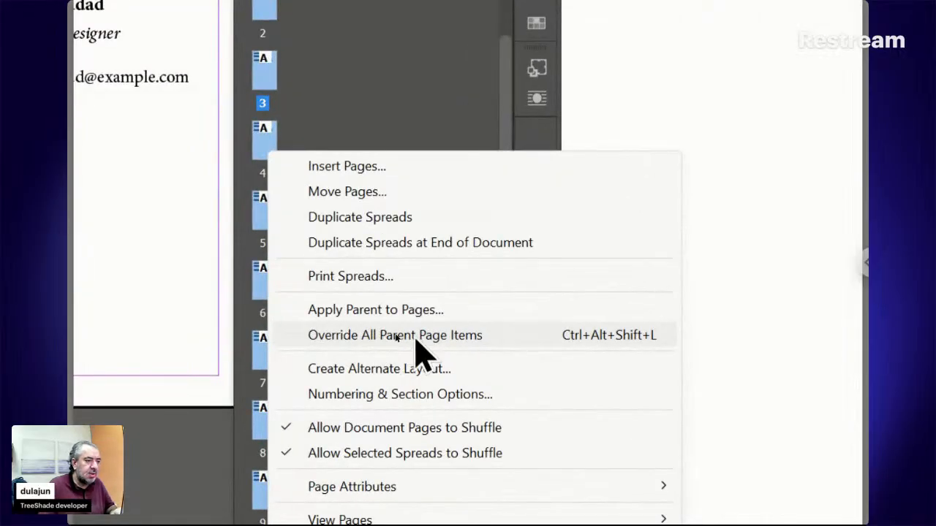
click(416, 338)
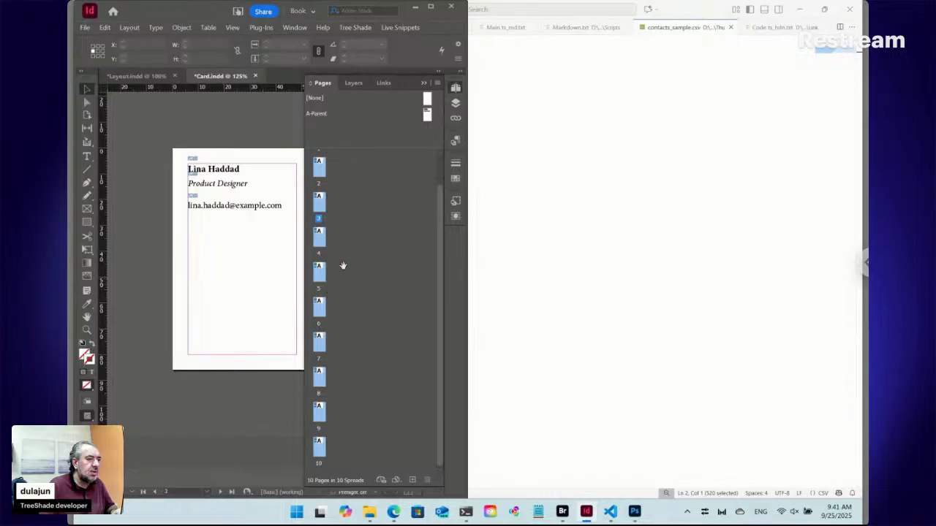
Go to page 7, select its text frame and update the live snippets in it.
double_click(319, 342)
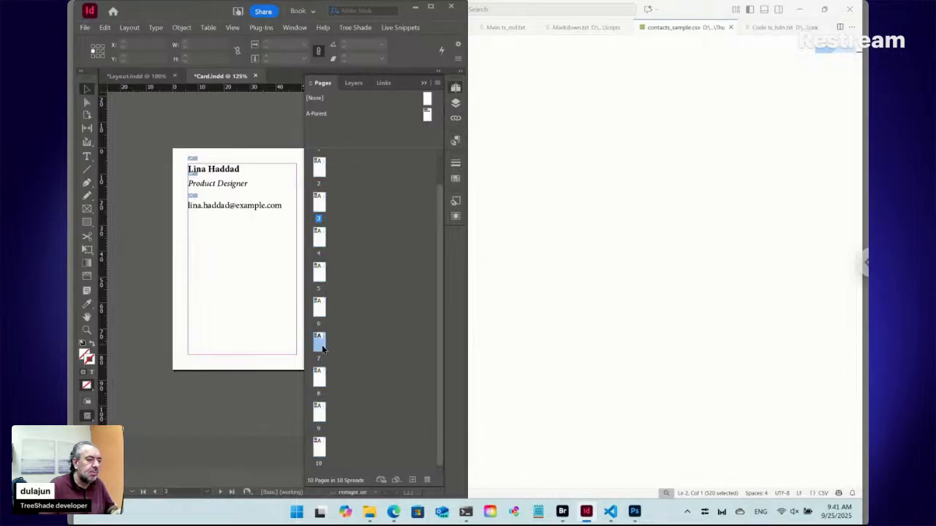
click(212, 214)
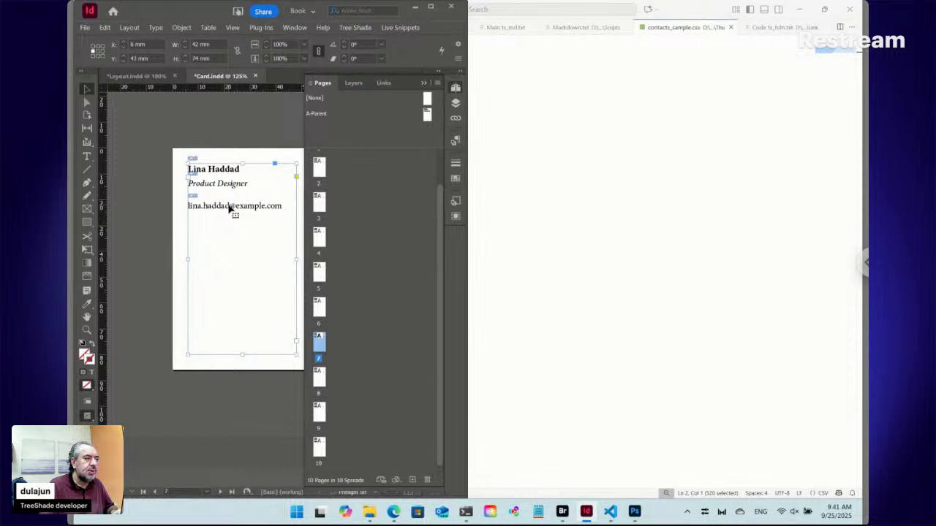
click(400, 27)
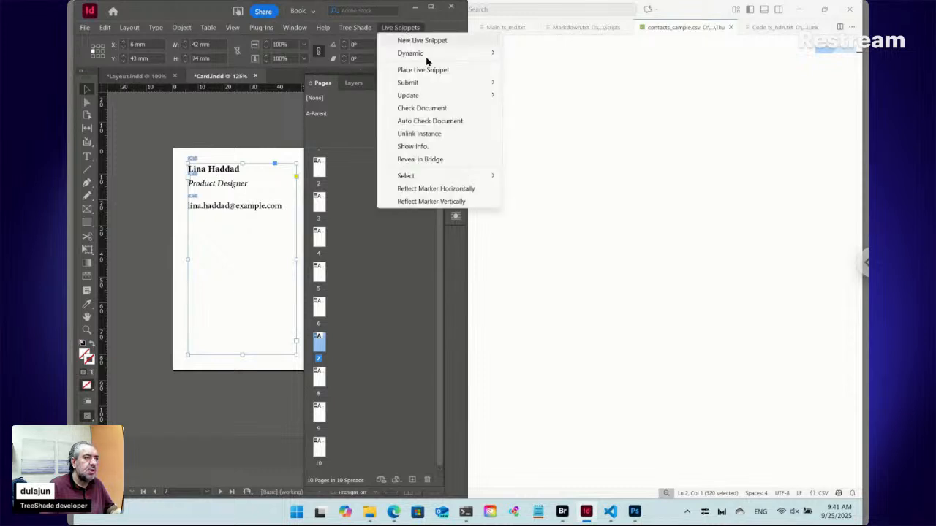
click(531, 112)
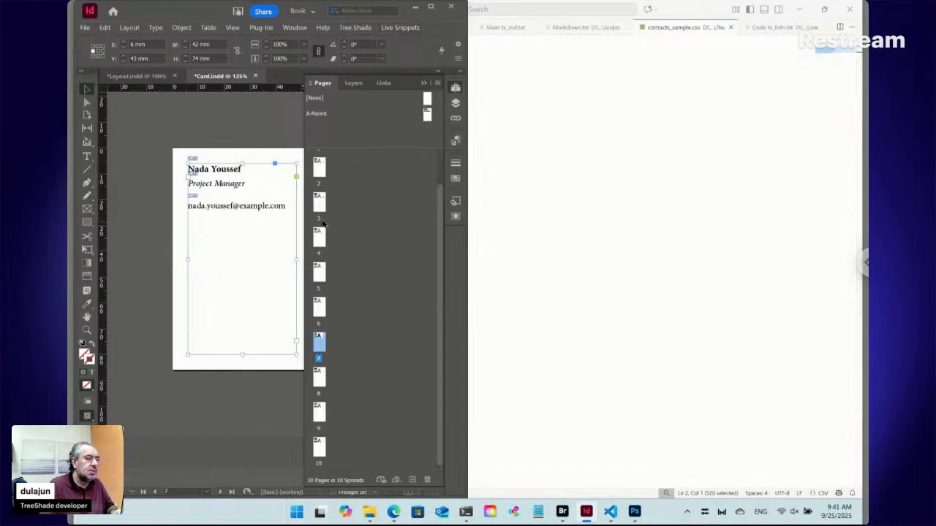
key(ctrl+minus)
key(ctrl+minus)
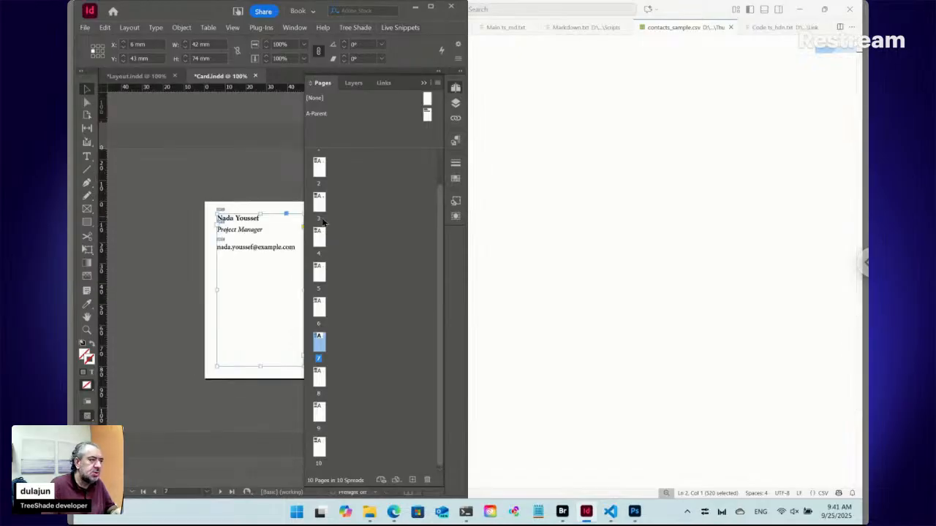
Show the cards in Preview screen mode with nothing selected and set the document's page height to 40 mm.
key(ctrl+minus)
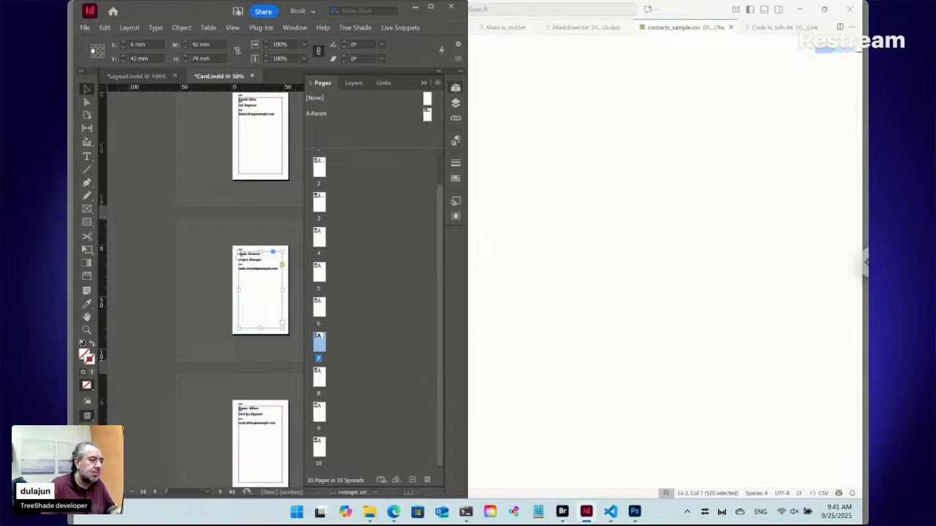
key(ctrl+shift+a)
key(w)
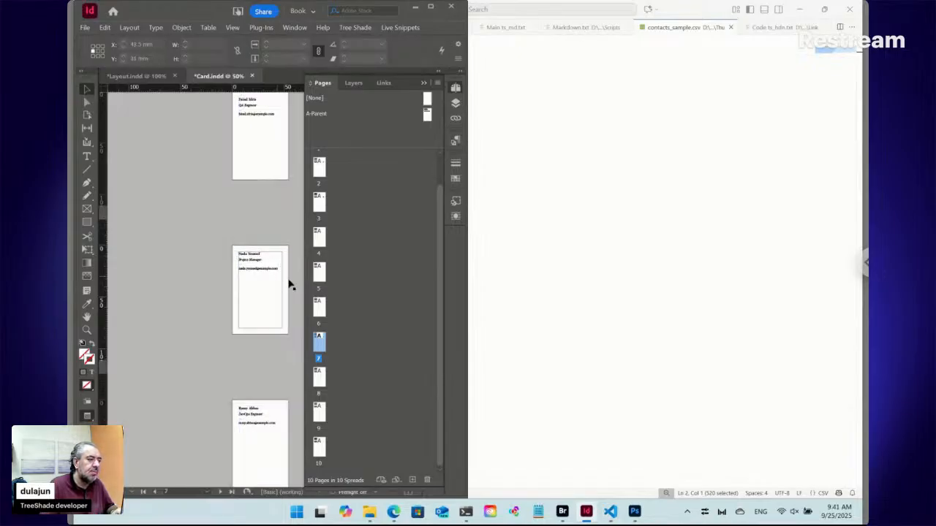
key(ctrl+alt+p)
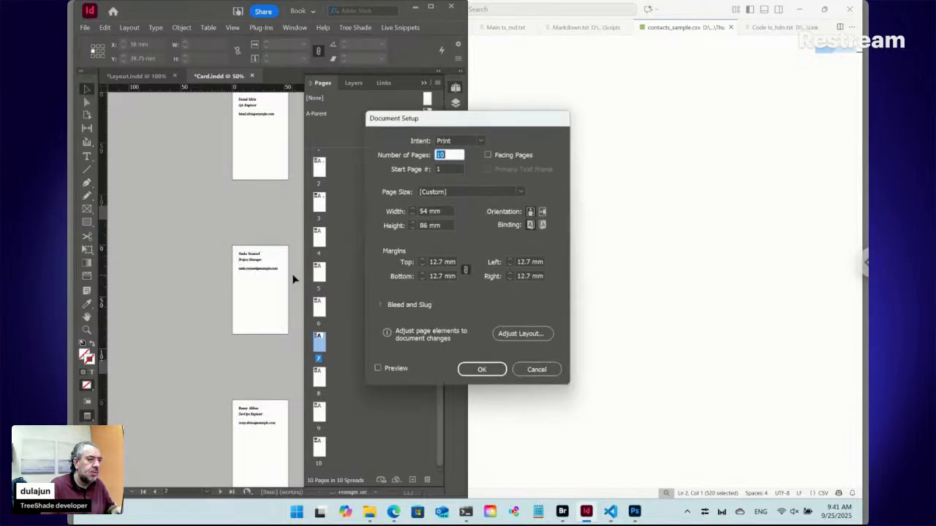
click(412, 228)
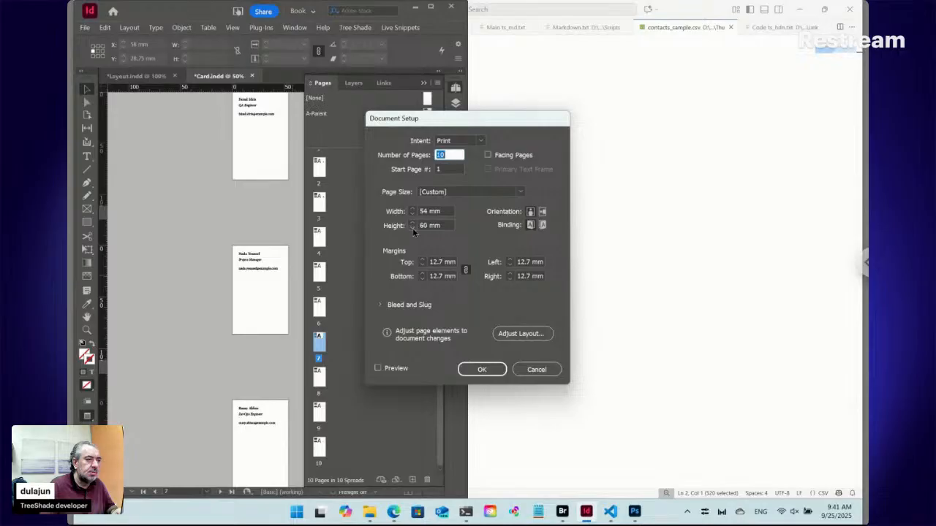
click(482, 369)
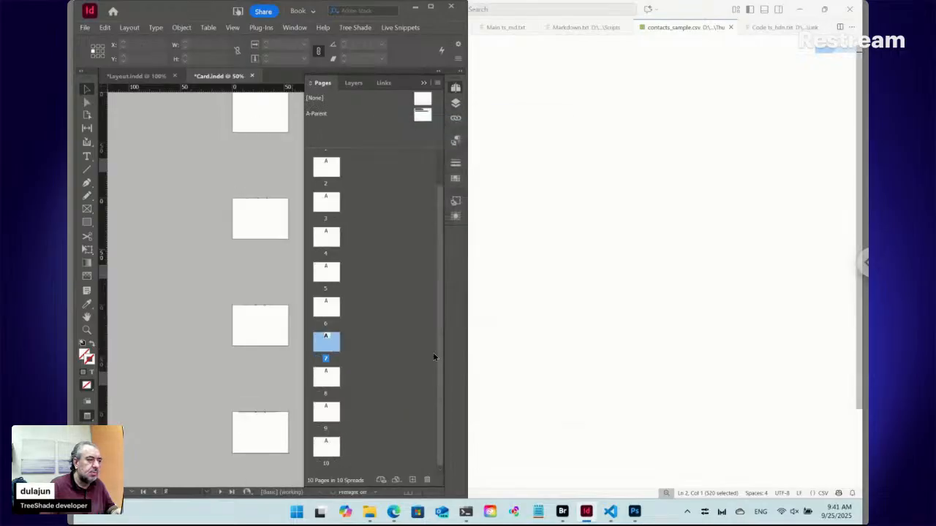
Resize the text frame on A-Parent to 28 mm high so it fits within the shortened page's margins.
double_click(422, 115)
click(266, 279)
drag(261, 253, 261, 279)
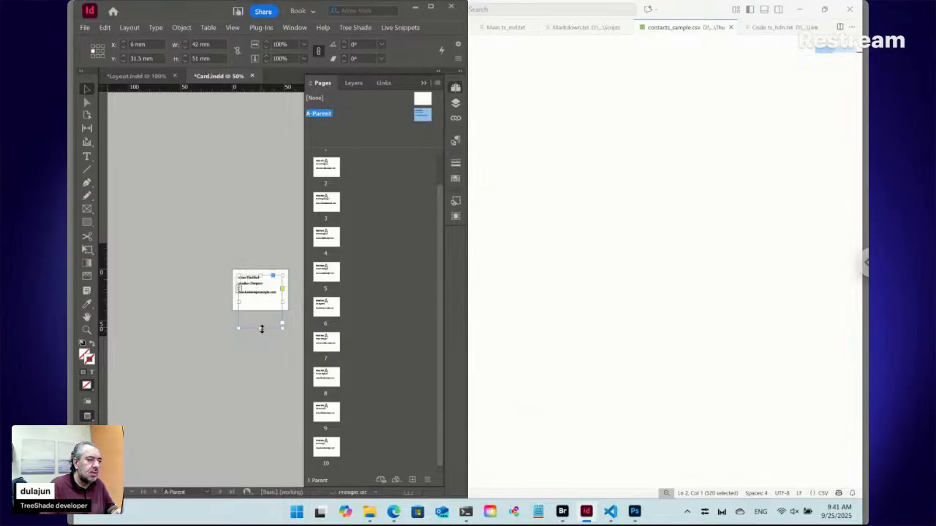
drag(260, 319, 259, 306)
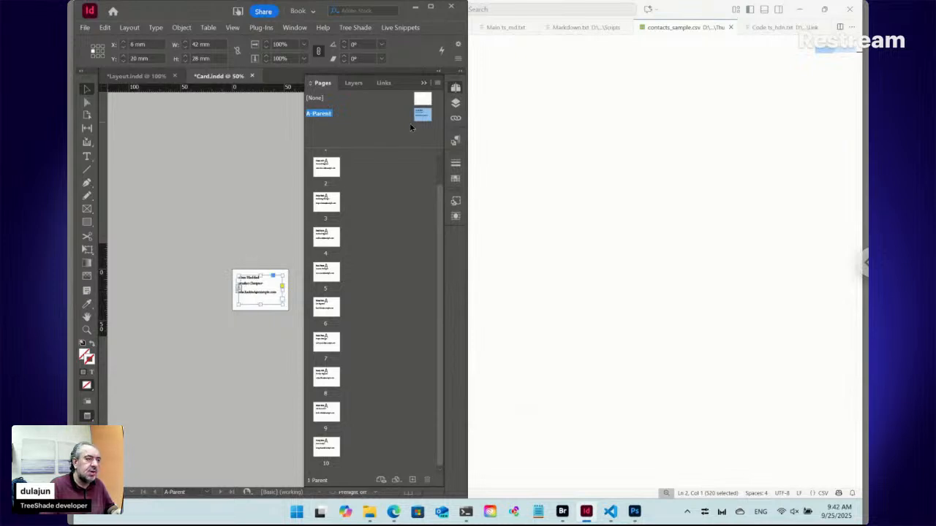
Go to page 1 and examine the resized cards at 100% zoom, checking each contact's name, position and email.
scroll(326, 184, up, 1)
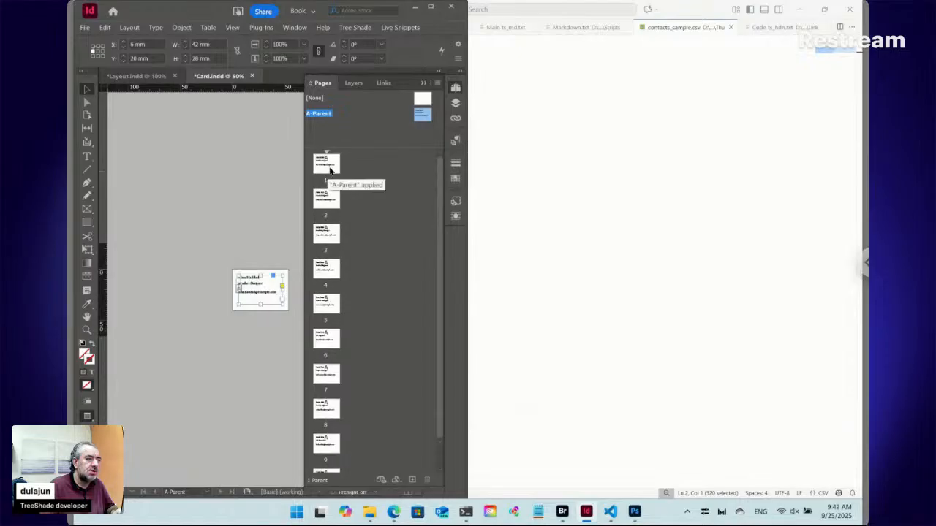
double_click(327, 165)
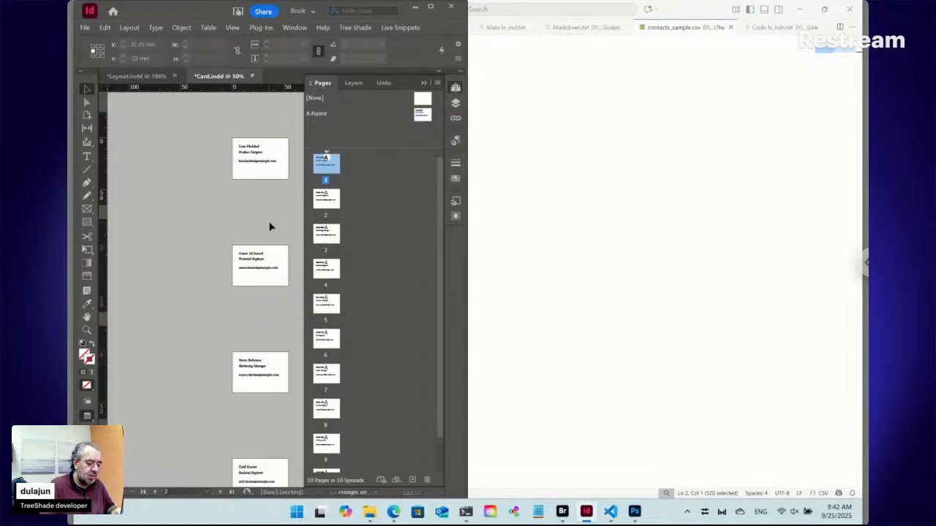
key(ctrl+equal)
key(ctrl+equal)
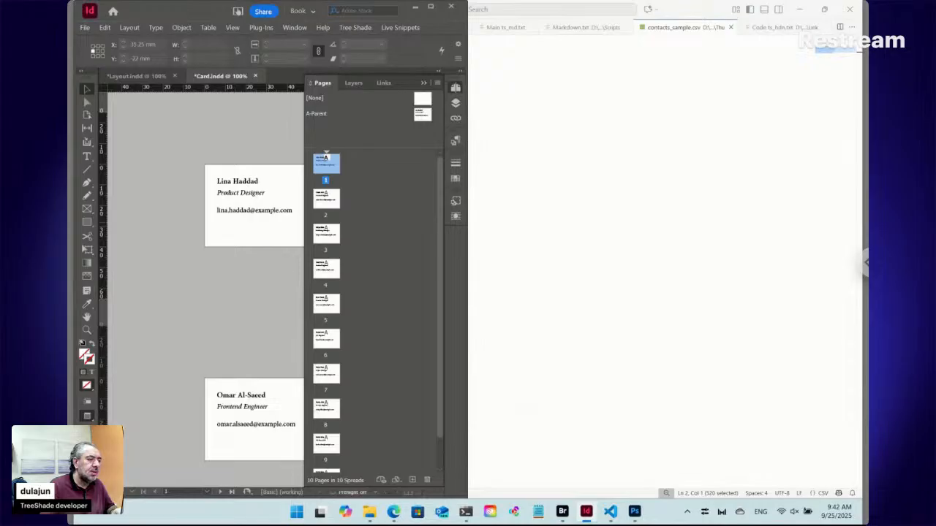
scroll(234, 276, down, 10)
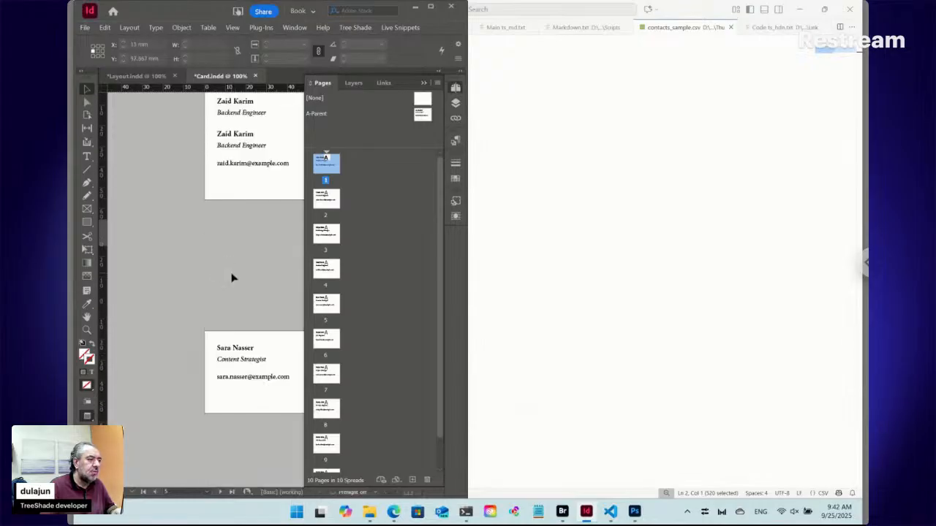
scroll(234, 275, up, 6)
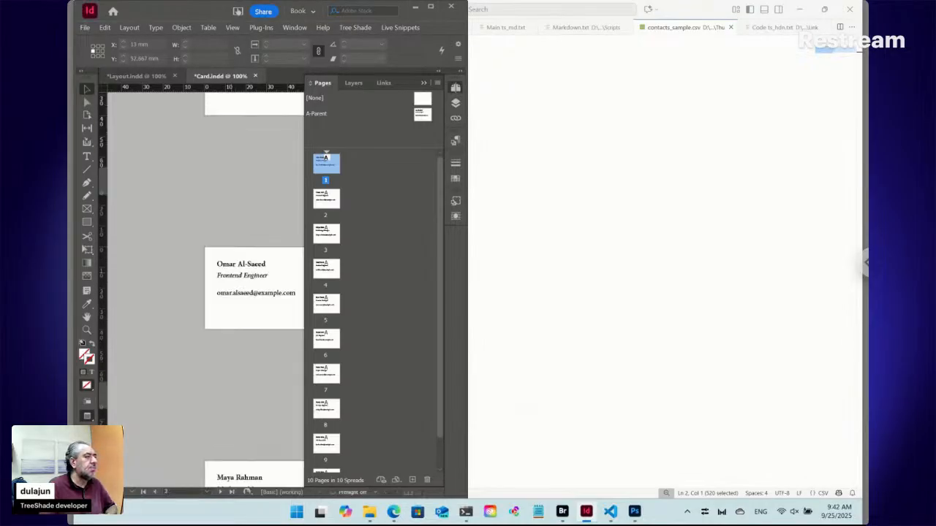
scroll(144, 240, up, 2)
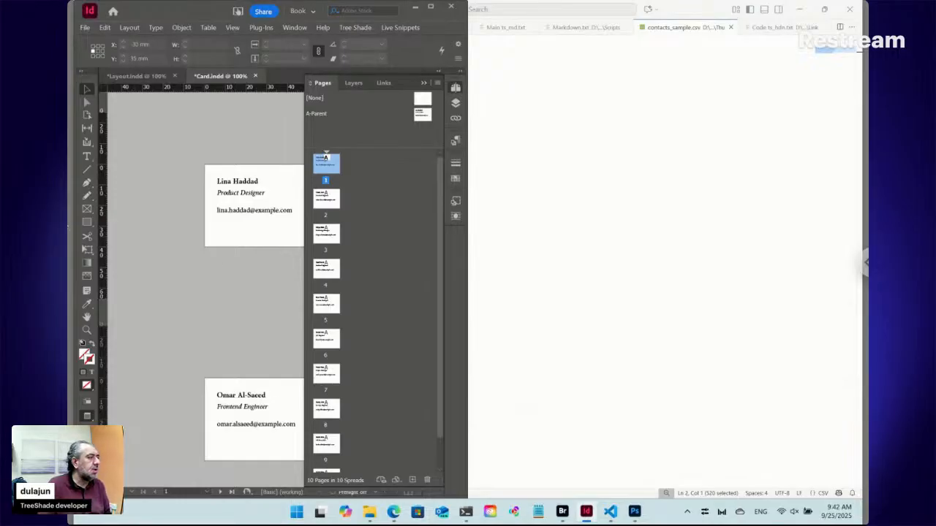